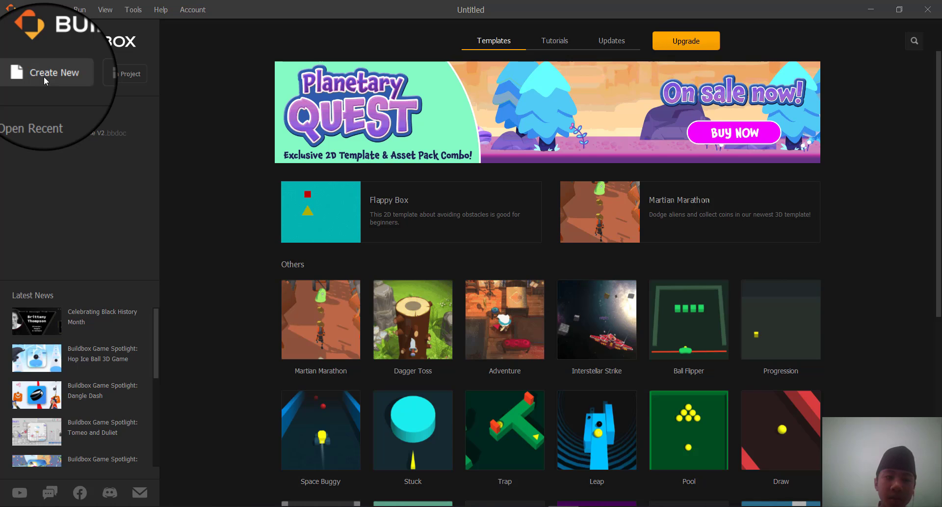
Create a new 3D game project with an empty world
{"action": "left_click", "coordinate": [44, 77]}
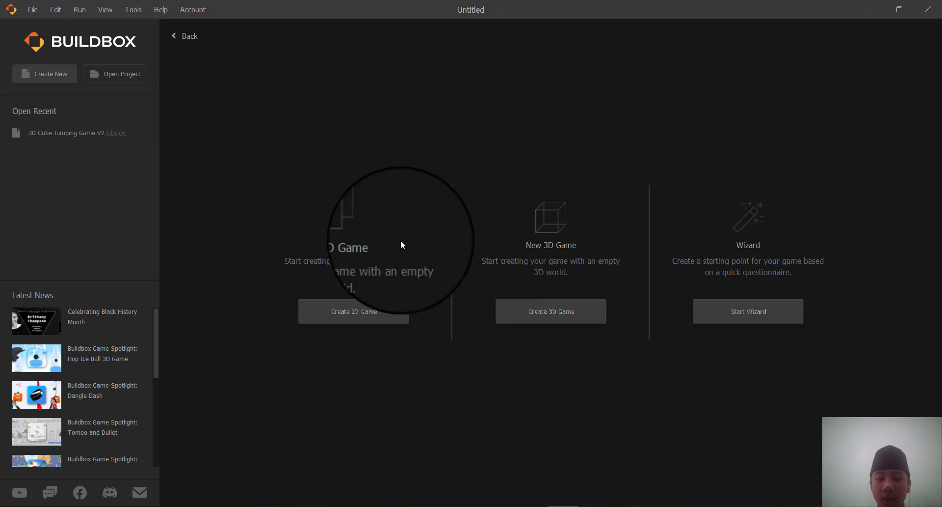
{"action": "left_click", "coordinate": [569, 319]}
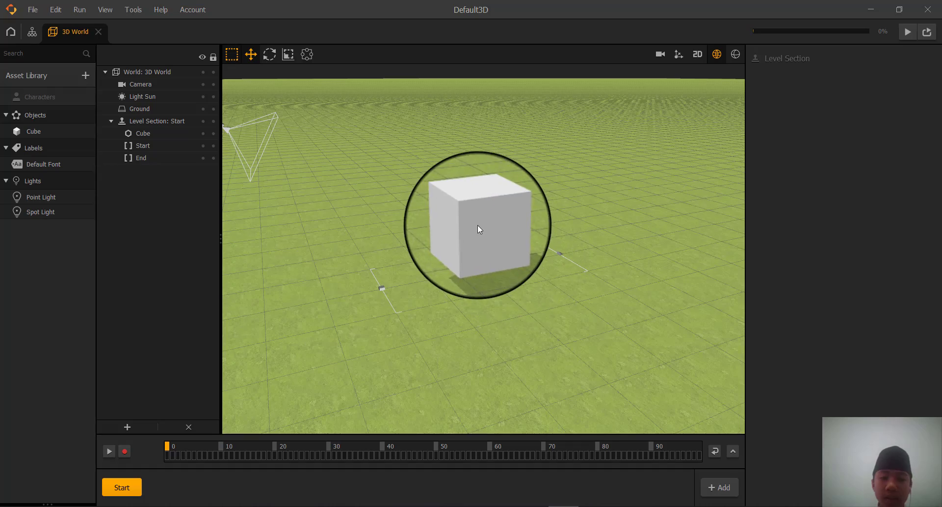
{"action": "right_click_drag", "start_coordinate": [478, 225], "coordinate": [420, 193]}
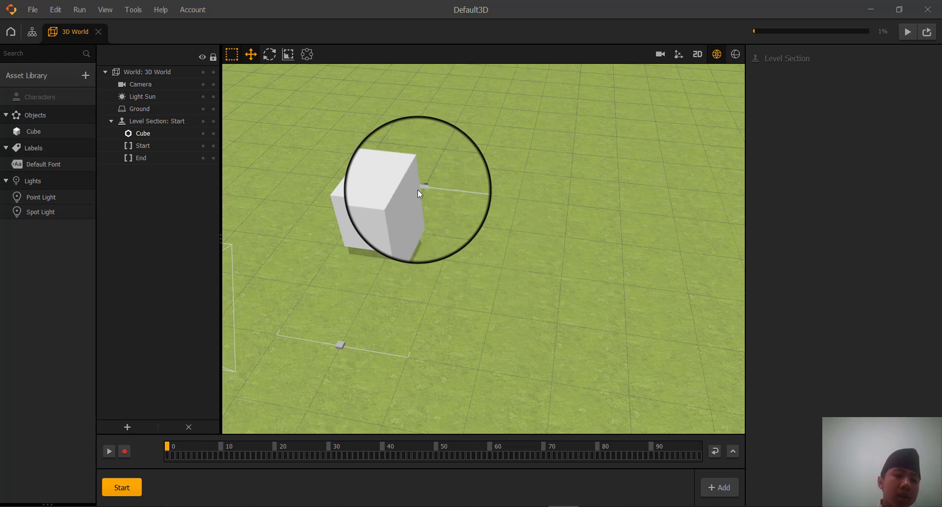
Change the world's Ground Type to No Ground
{"action": "left_click", "coordinate": [145, 111]}
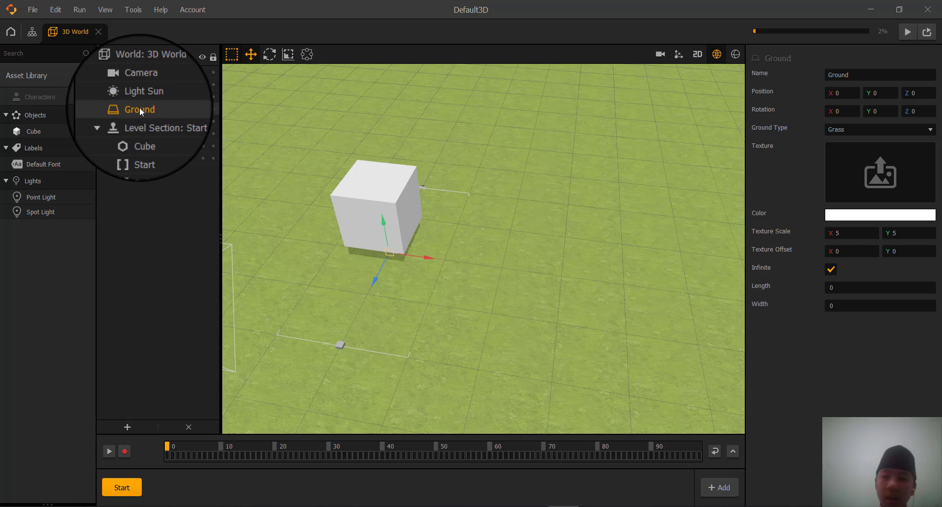
{"action": "left_click", "coordinate": [841, 131]}
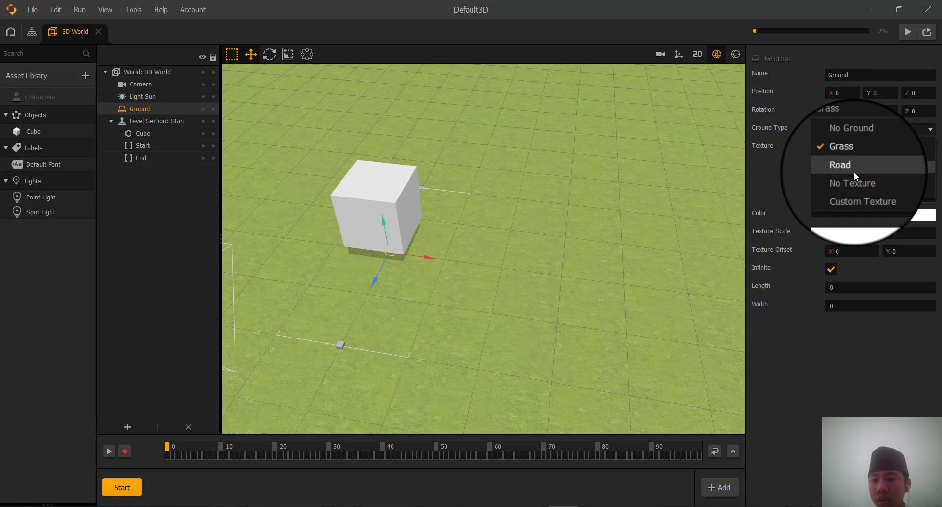
{"action": "left_click", "coordinate": [861, 143]}
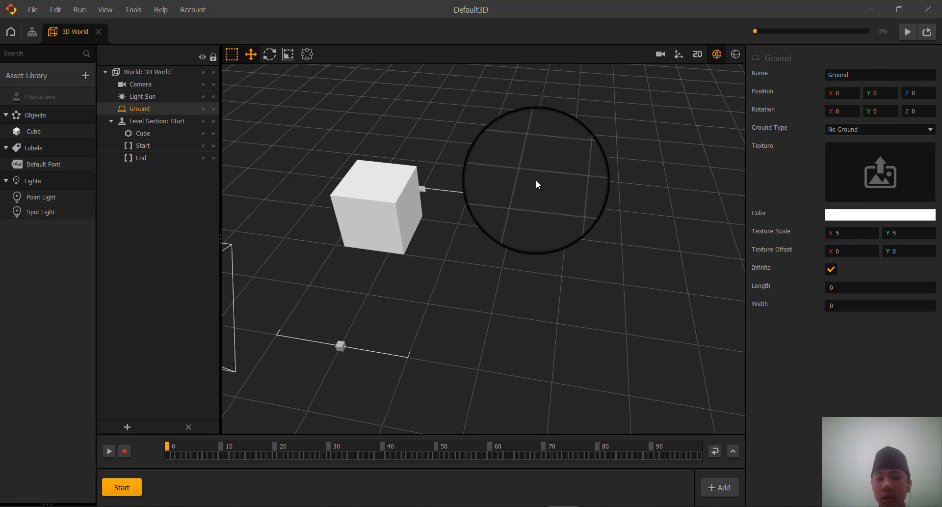
Flatten the cube in the scene by setting its Y scale to 0.001
{"action": "right_click_drag", "start_coordinate": [537, 181], "coordinate": [567, 173]}
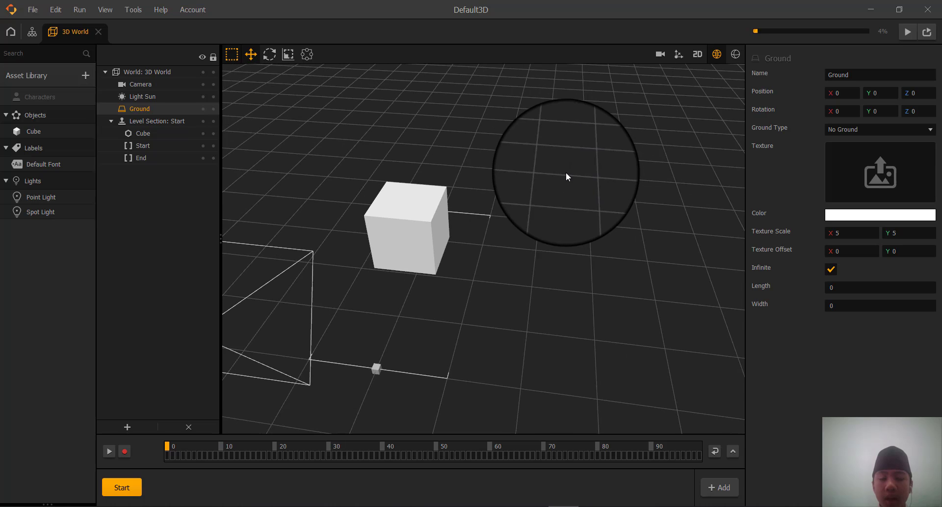
{"action": "left_click", "coordinate": [416, 217]}
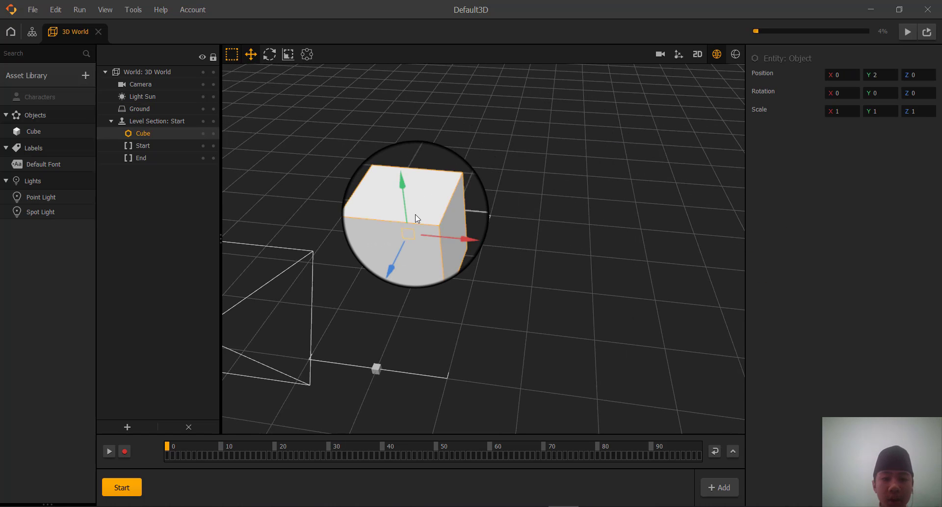
{"action": "left_click", "coordinate": [852, 113]}
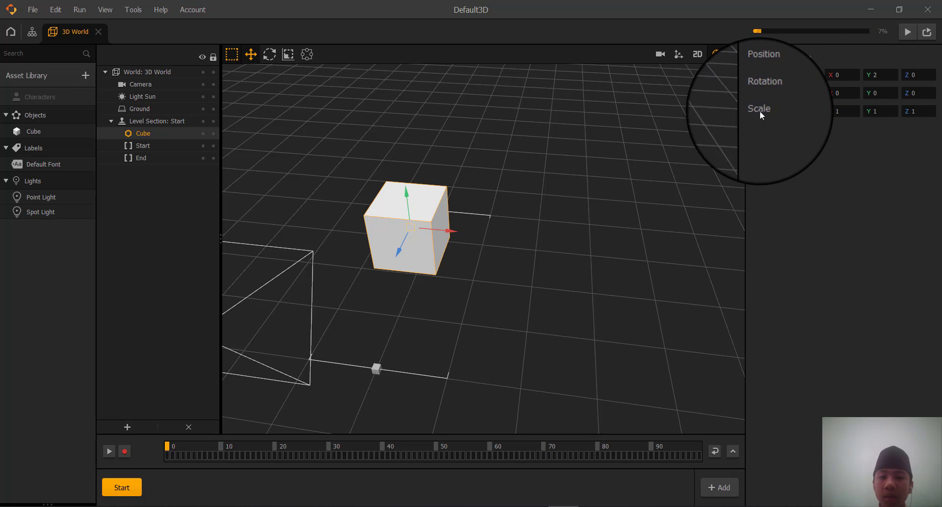
{"action": "left_click", "coordinate": [882, 110]}
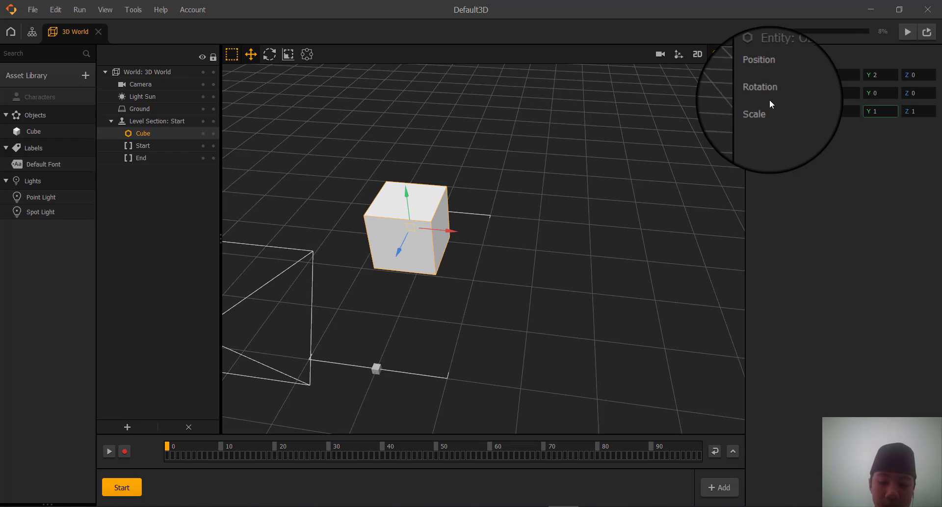
{"action": "type", "text": "10.00"}
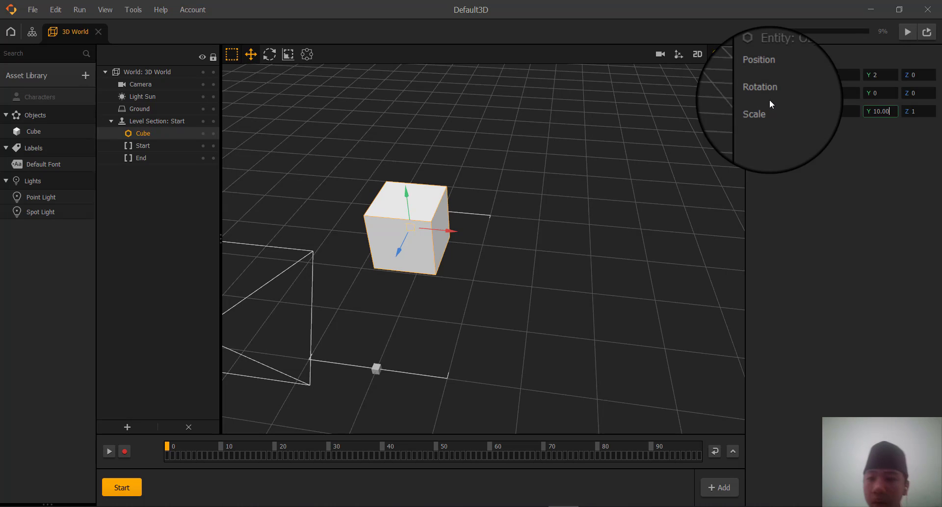
{"action": "key", "text": "BackSpace"}
{"action": "key", "text": "BackSpace"}
{"action": "key", "text": "BackSpace"}
{"action": "key", "text": "BackSpace"}
{"action": "key", "text": "BackSpace"}
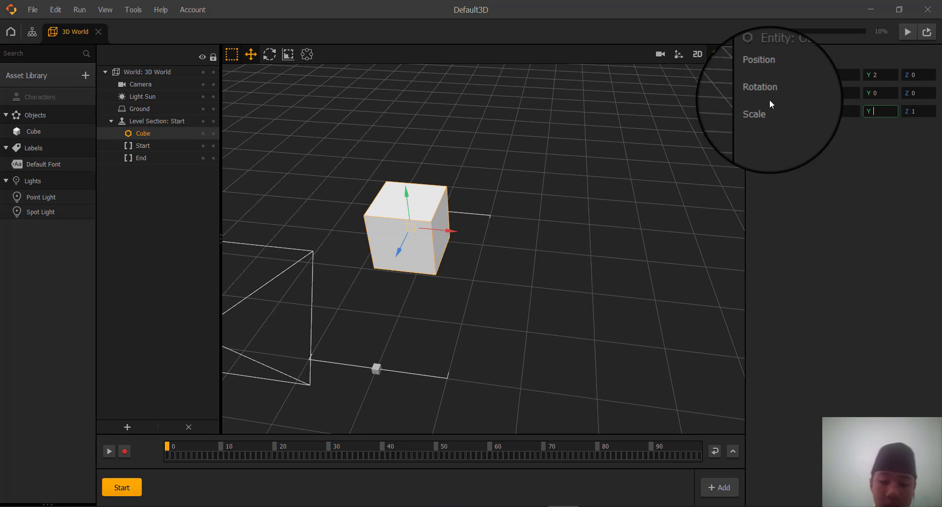
{"action": "type", "text": "0.001"}
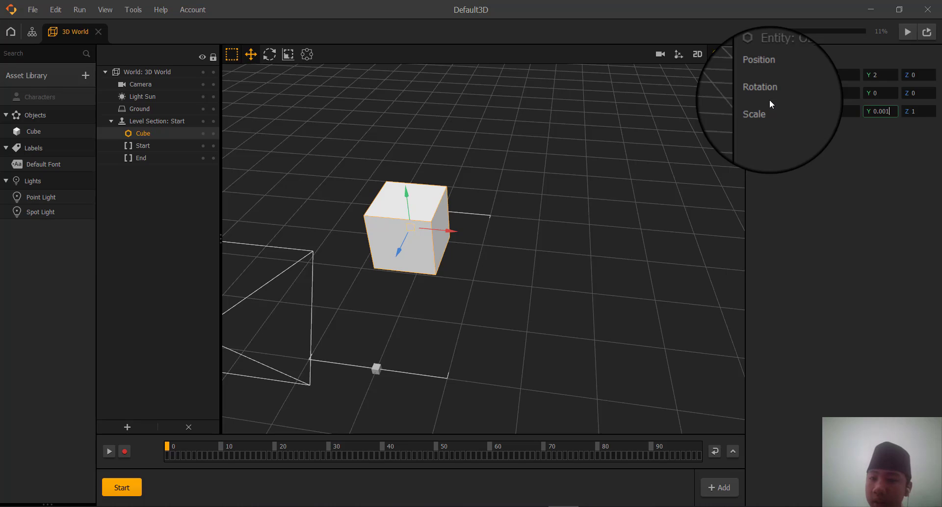
{"action": "left_click", "coordinate": [855, 219]}
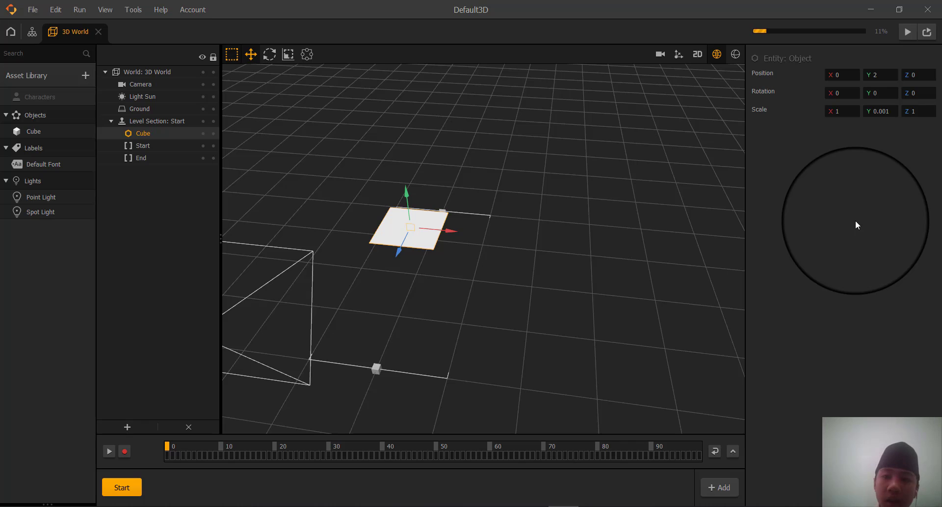
Set the flattened cube's Y position to 0.01 and dismiss the download notice
{"action": "scroll", "coordinate": [484, 249], "scroll_direction": "up", "scroll_amount": 3}
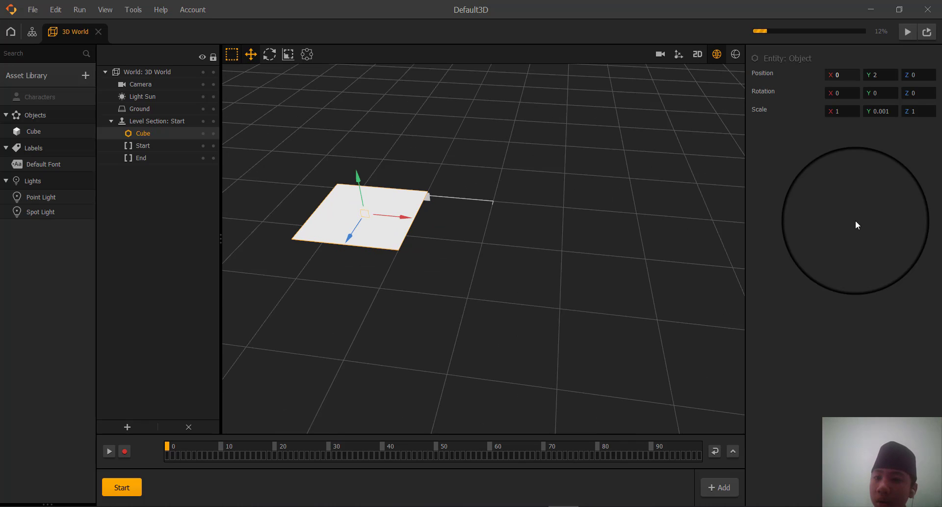
{"action": "left_click_drag", "start_coordinate": [883, 75], "coordinate": [840, 52]}
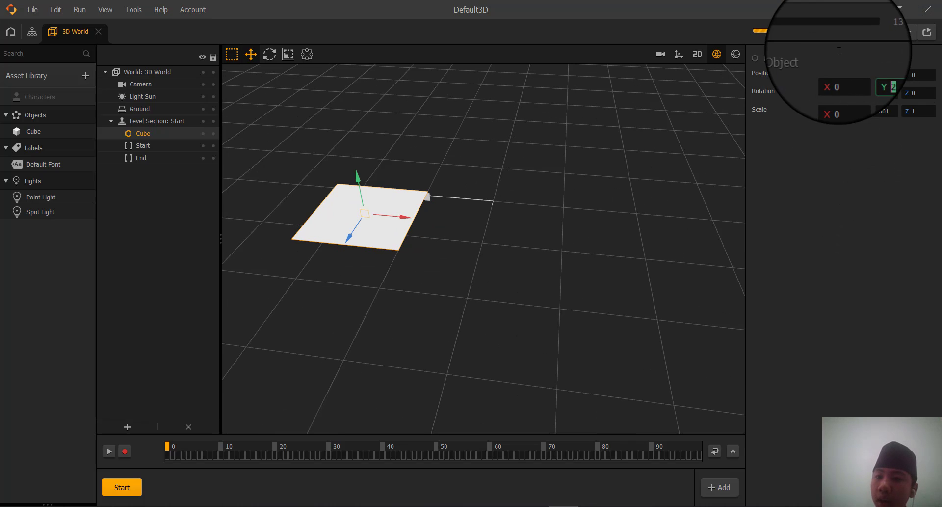
{"action": "type", "text": "0.01"}
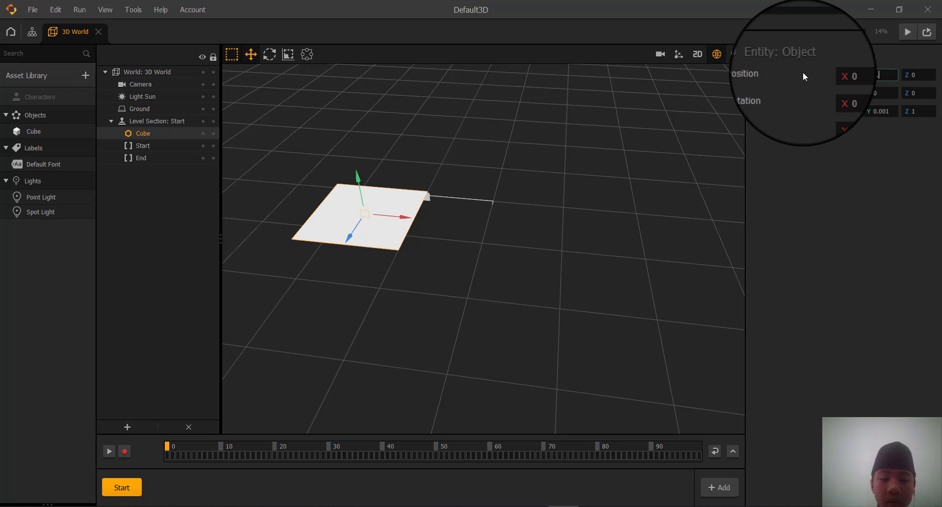
{"action": "key", "text": "Return"}
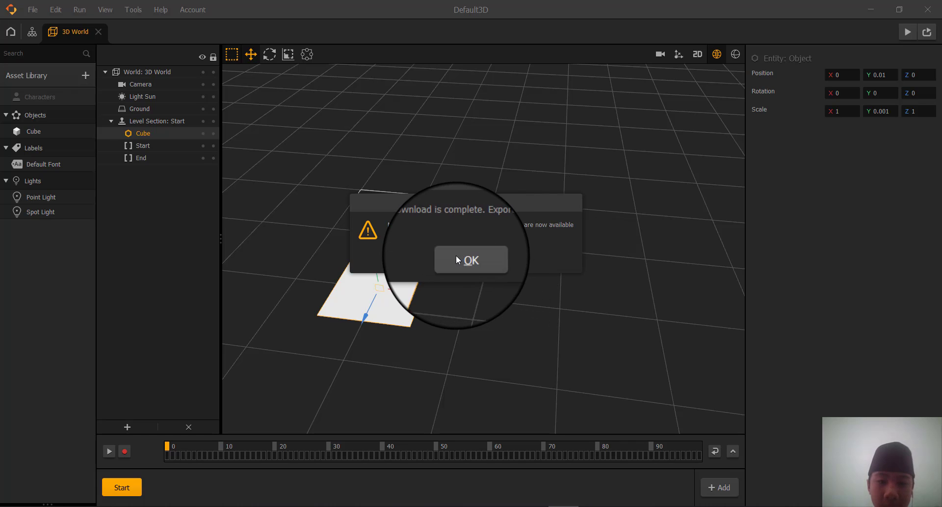
{"action": "left_click", "coordinate": [457, 257]}
Try lengthening the flattened cube with a Z scale of 8 and of 6
{"action": "middle_click_drag", "start_coordinate": [455, 254], "coordinate": [504, 264]}
{"action": "scroll", "coordinate": [505, 265], "scroll_direction": "down", "scroll_amount": 3}
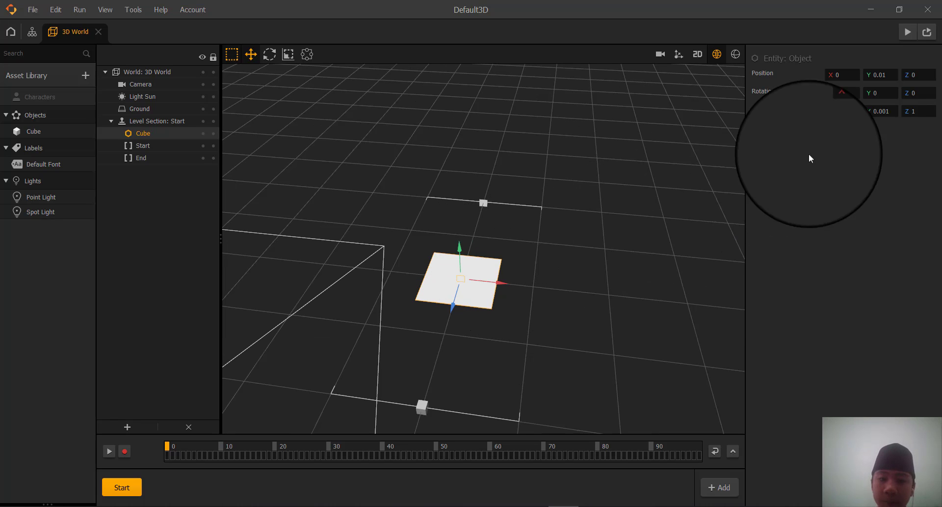
{"action": "left_click", "coordinate": [921, 112]}
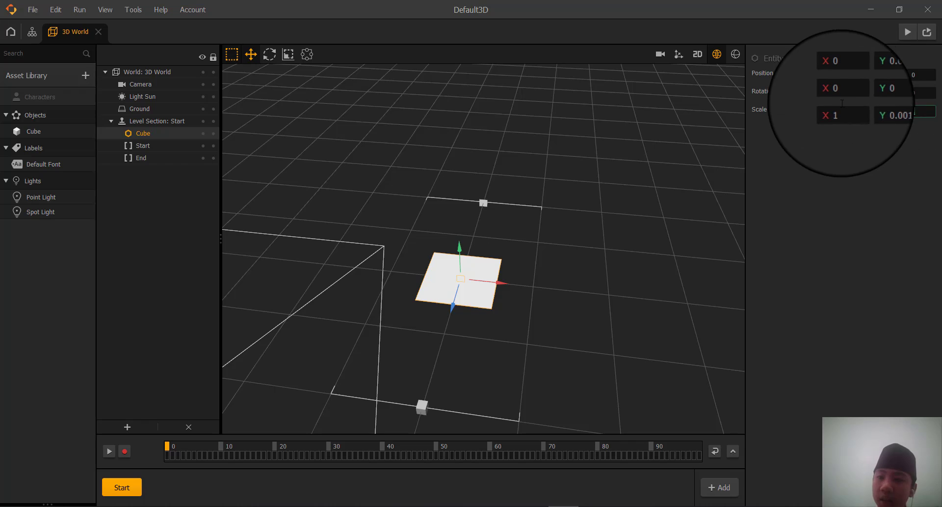
{"action": "type", "text": "8"}
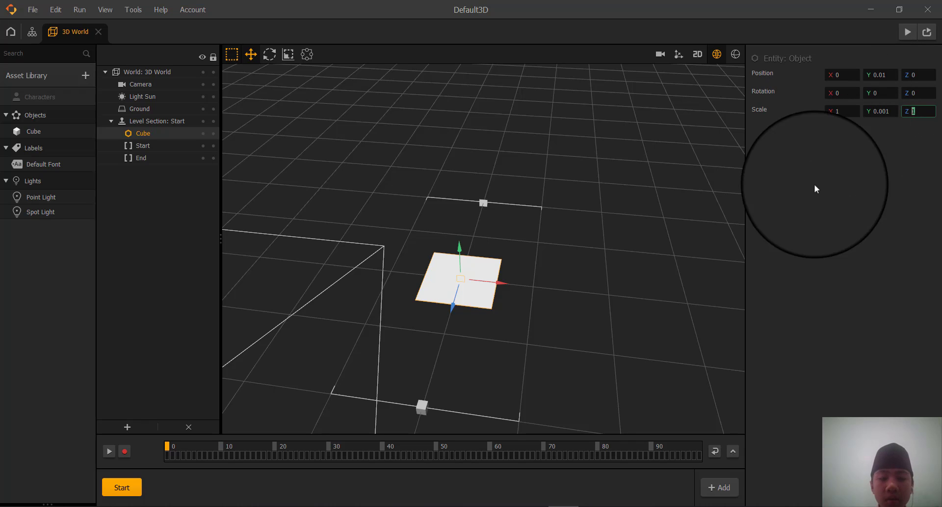
{"action": "key", "text": "Return"}
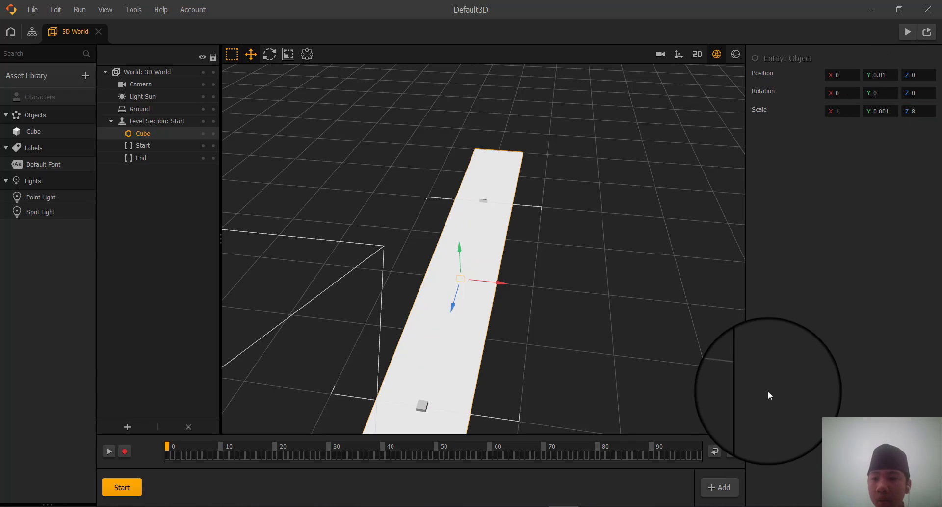
{"action": "left_click", "coordinate": [918, 114]}
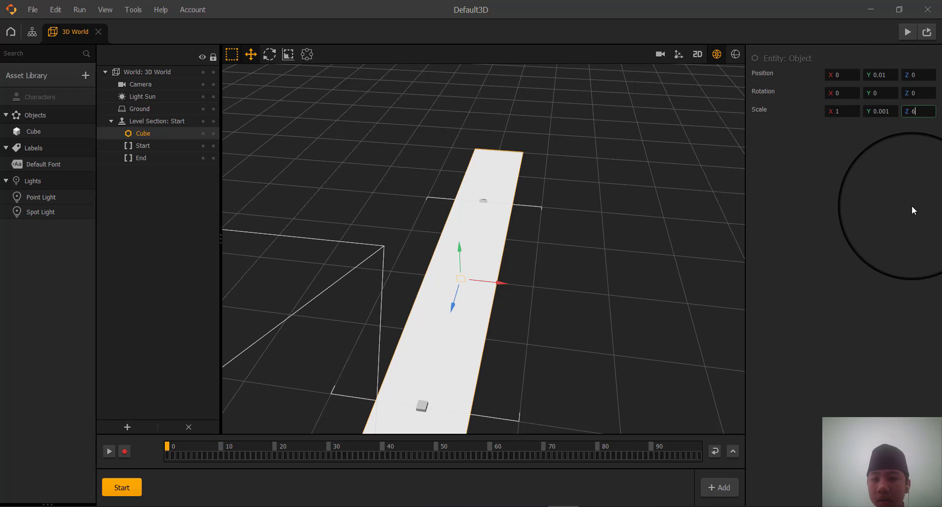
{"action": "type", "text": "6"}
{"action": "key", "text": "Return"}
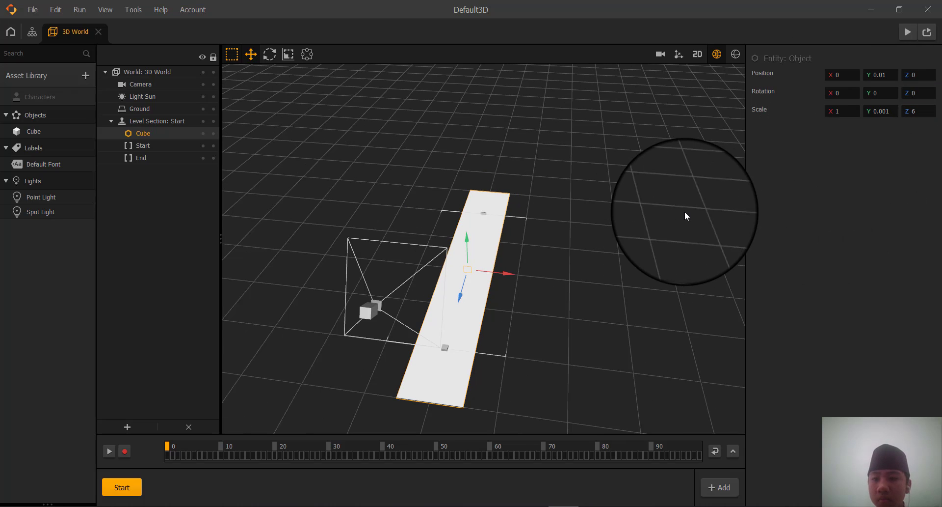
Shorten the flattened cube to reach between the Start and End markers with a Z scale of 4
{"action": "left_click", "coordinate": [286, 55]}
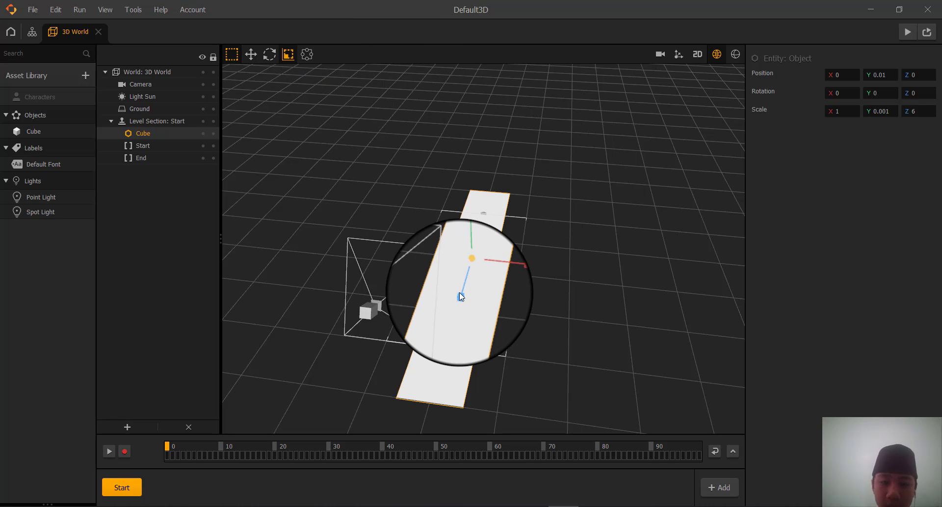
{"action": "left_click_drag", "start_coordinate": [459, 293], "coordinate": [468, 290]}
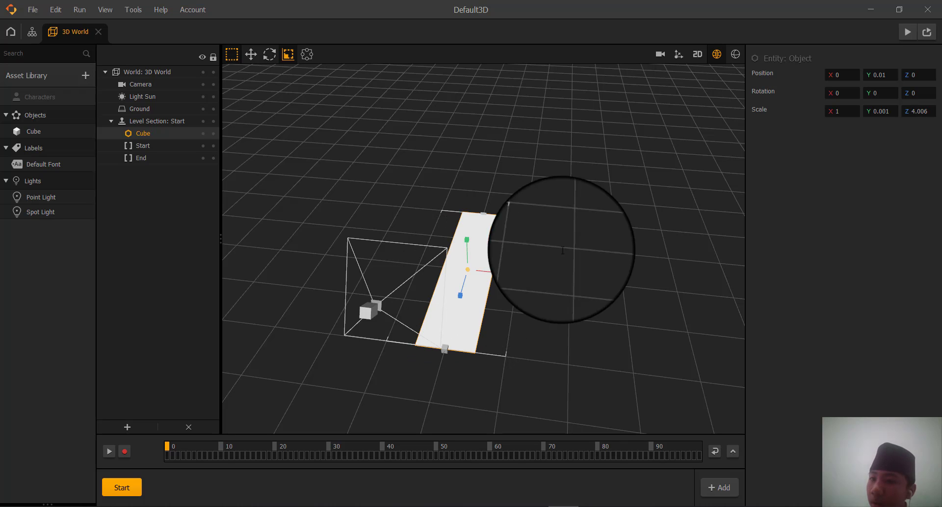
{"action": "left_click", "coordinate": [919, 111]}
{"action": "type", "text": "4"}
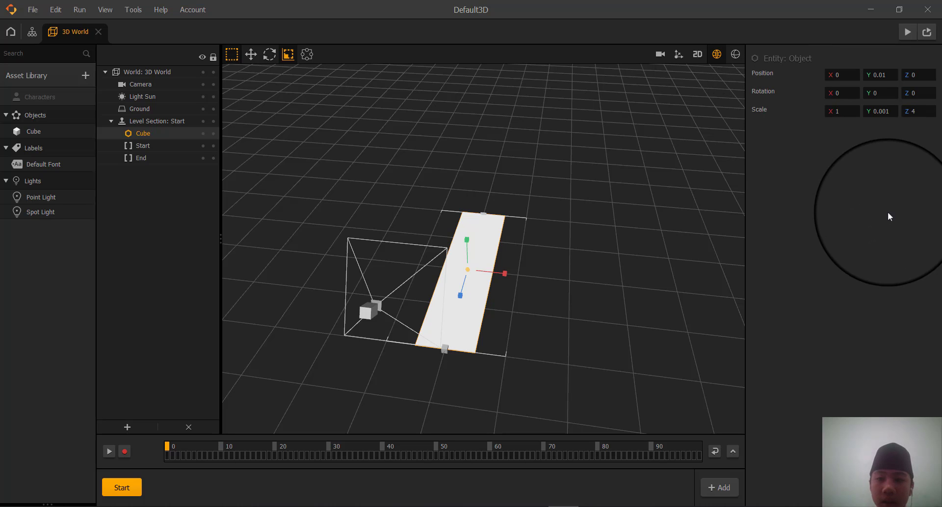
Widen the flattened cube to the width of the section markers with an X scale of 2
{"action": "left_click_drag", "start_coordinate": [505, 273], "coordinate": [544, 266]}
{"action": "double_click", "coordinate": [854, 111]}
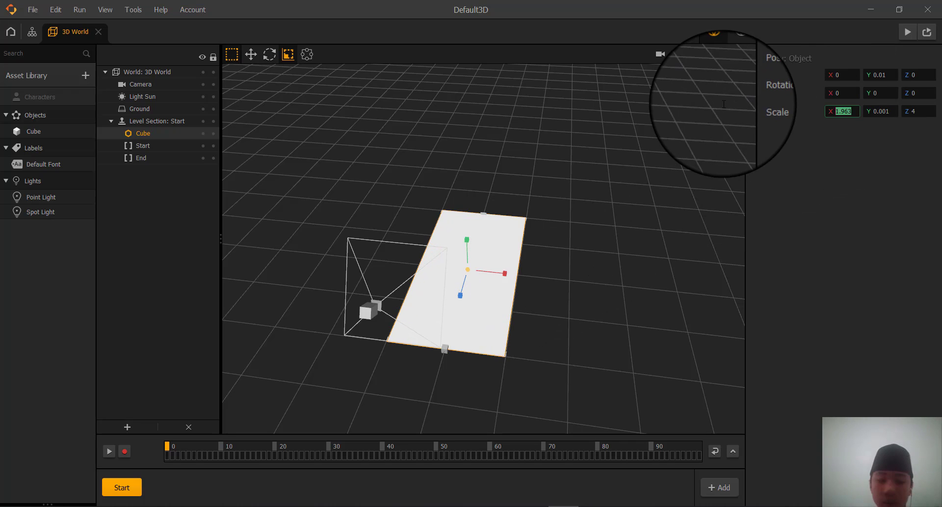
{"action": "type", "text": "2"}
{"action": "key", "text": "Return"}
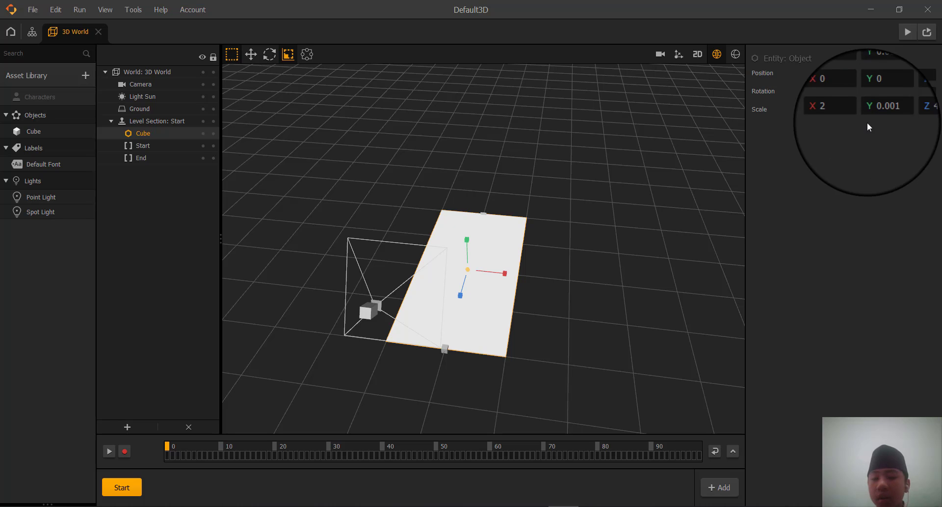
Rename the Cube object in the asset library to Ground
{"action": "right_click_drag", "start_coordinate": [607, 190], "coordinate": [726, 165]}
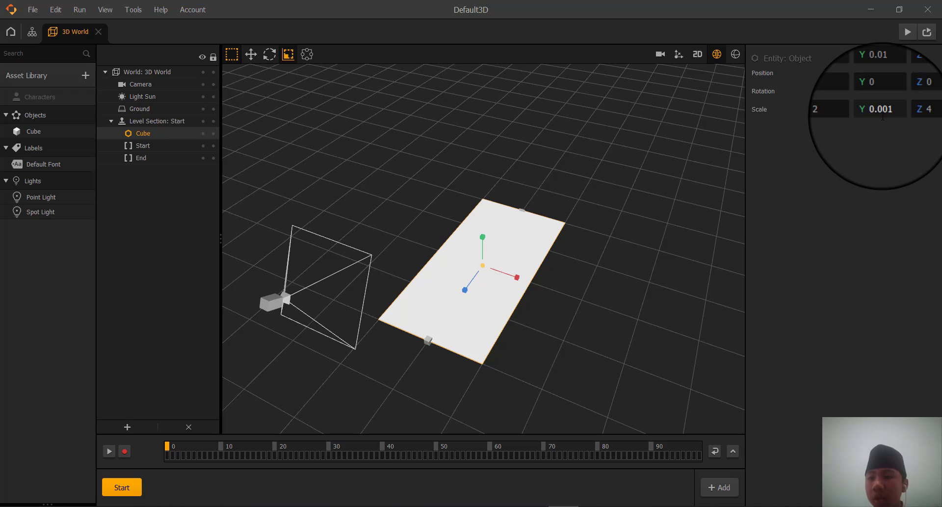
{"action": "right_click_drag", "start_coordinate": [684, 131], "coordinate": [508, 170]}
{"action": "left_click", "coordinate": [523, 181]}
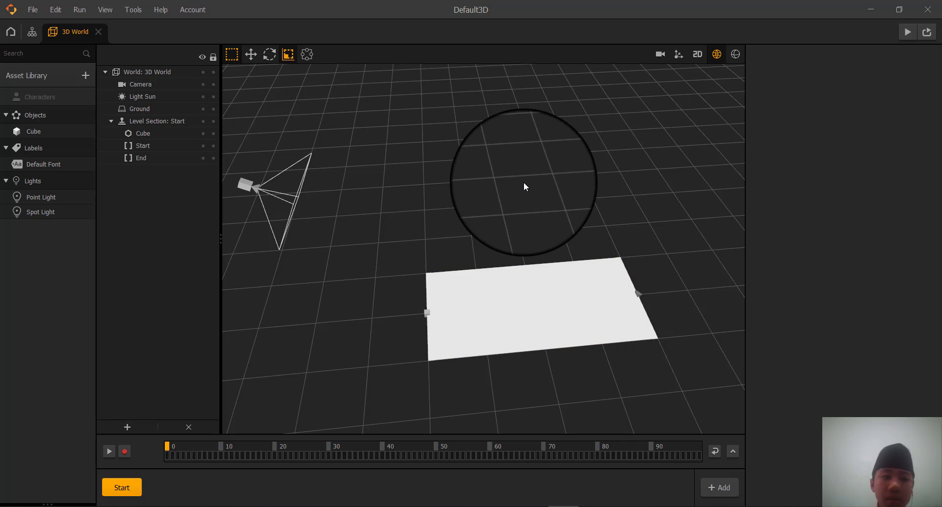
{"action": "left_click", "coordinate": [40, 129]}
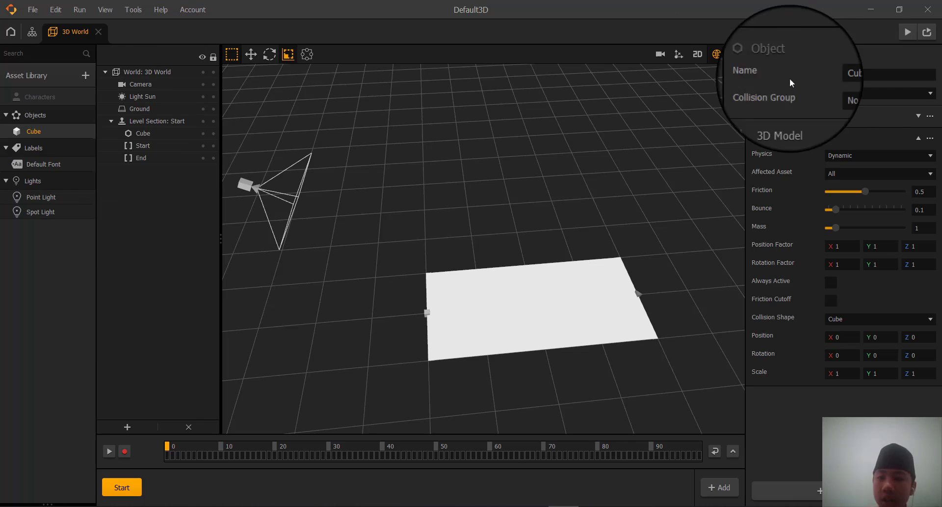
{"action": "left_click_drag", "start_coordinate": [857, 75], "coordinate": [645, 79]}
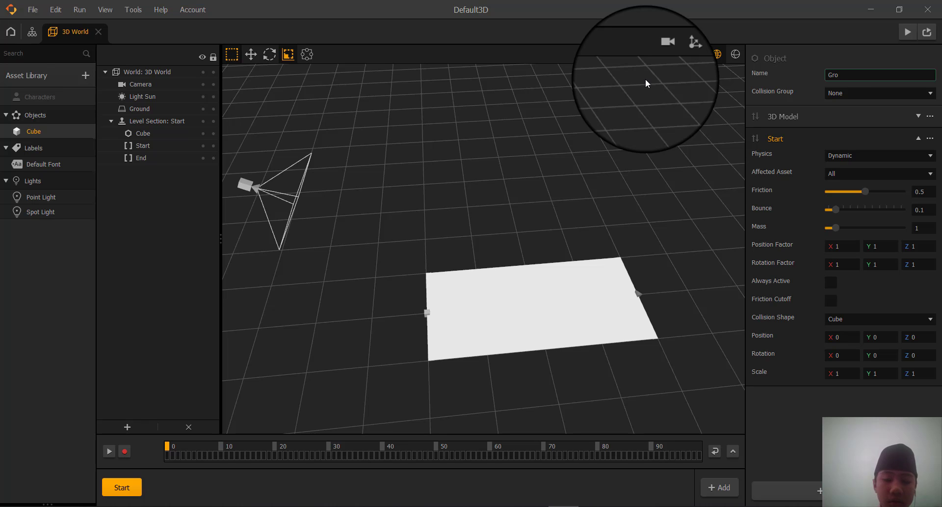
{"action": "key", "text": "Return"}
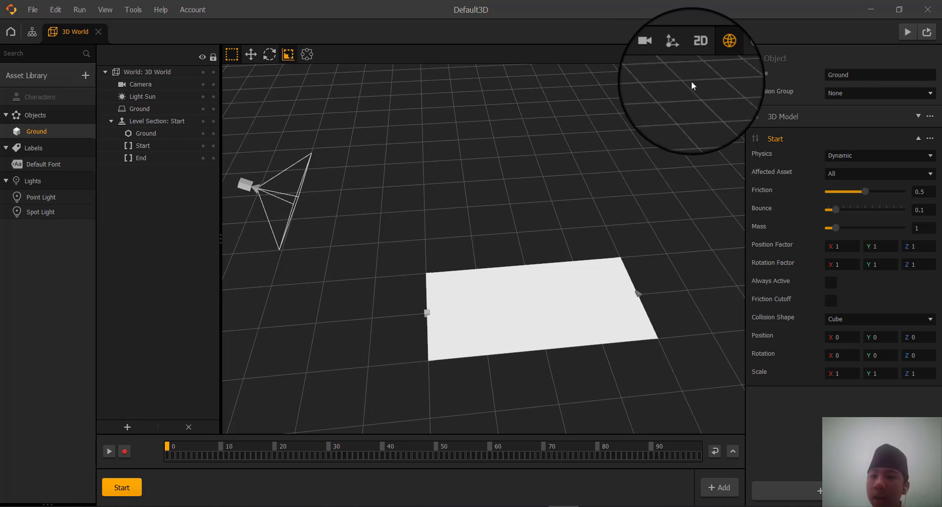
Assign the Ground asset to the Platform collision group and make its physics Static
{"action": "left_click", "coordinate": [852, 89]}
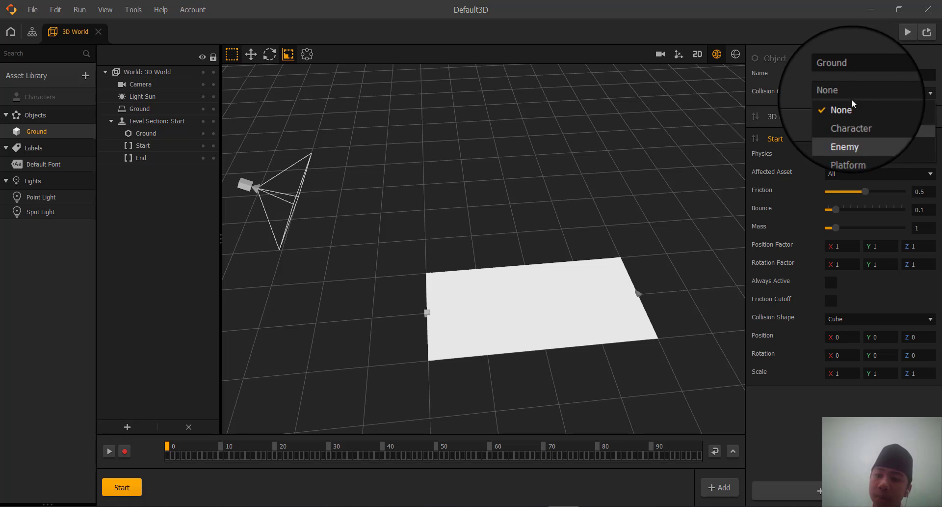
{"action": "left_click", "coordinate": [848, 141]}
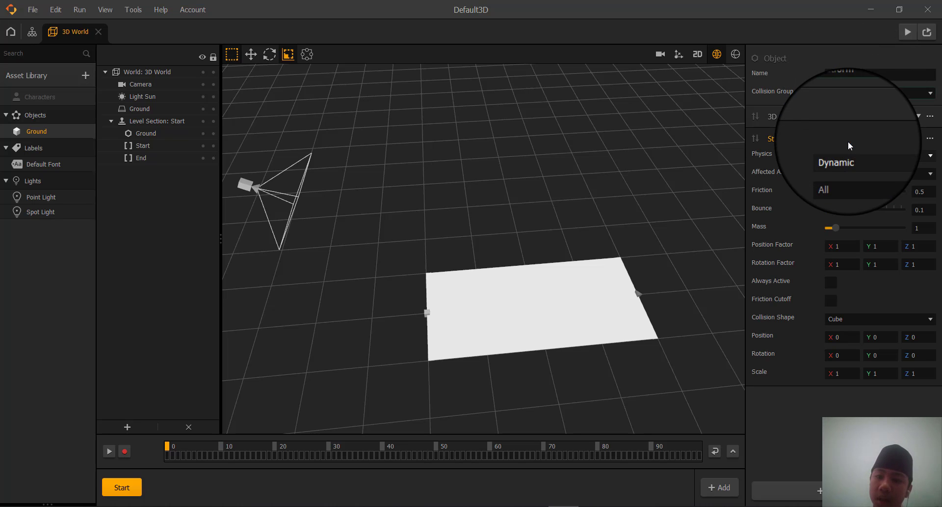
{"action": "left_click", "coordinate": [850, 158]}
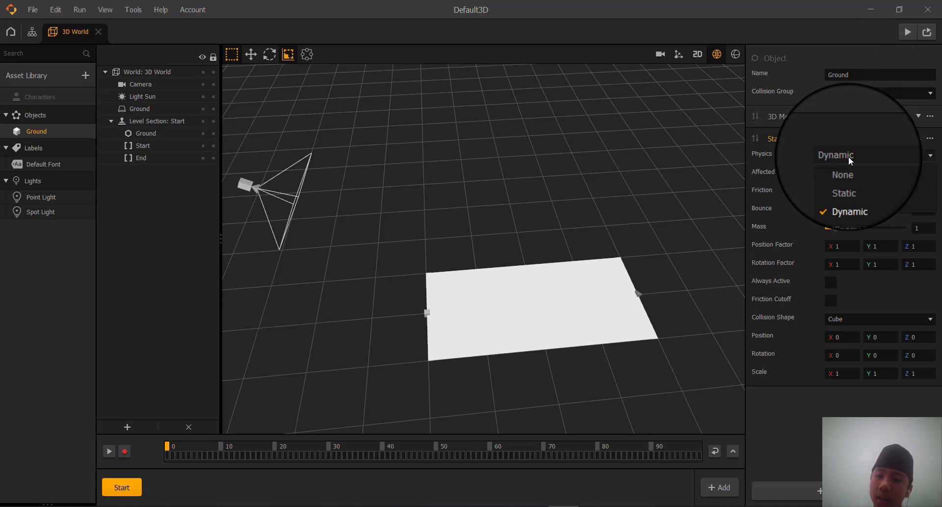
{"action": "left_click", "coordinate": [854, 182]}
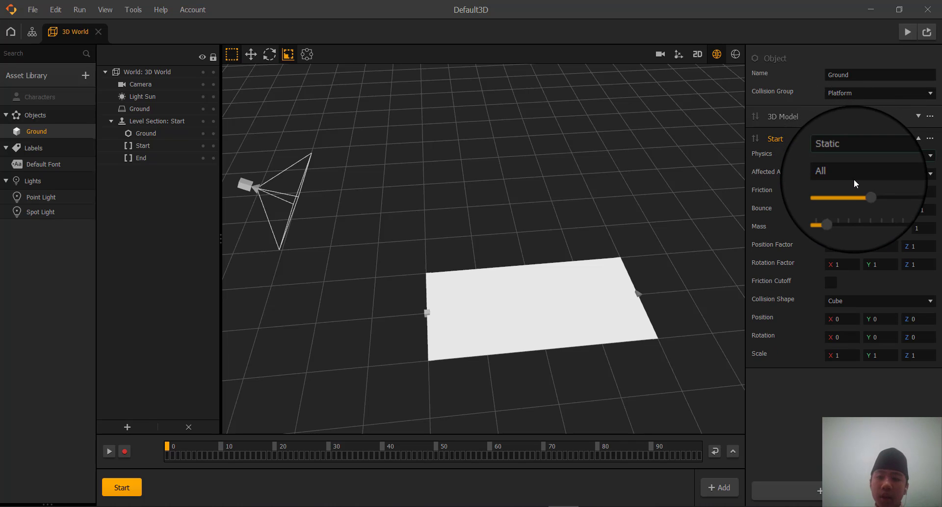
Color the Ground asset's 3D model orange using the basic color swatches
{"action": "left_click", "coordinate": [776, 113]}
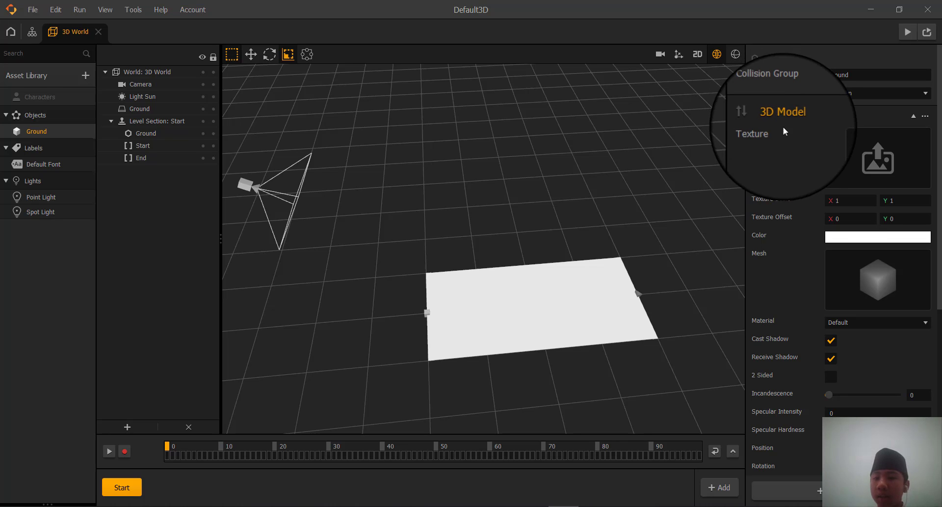
{"action": "left_click", "coordinate": [835, 237]}
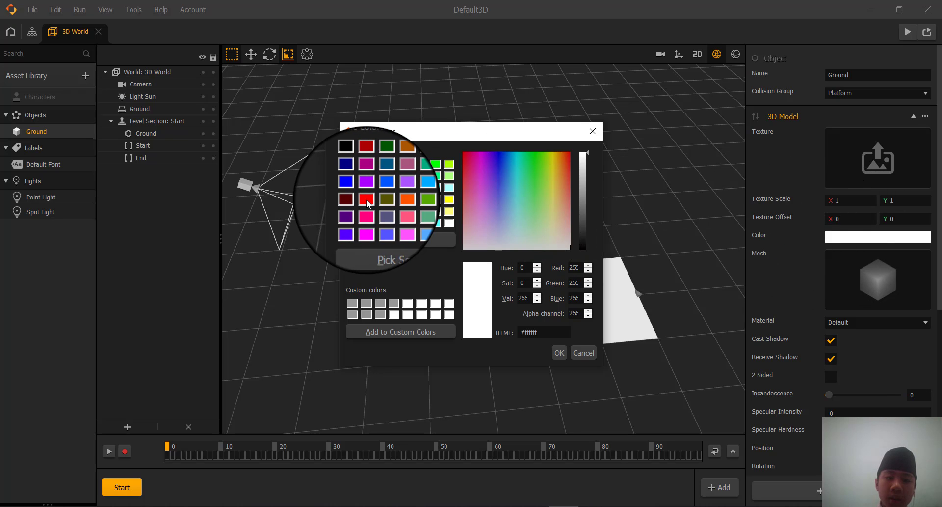
{"action": "left_click", "coordinate": [394, 199]}
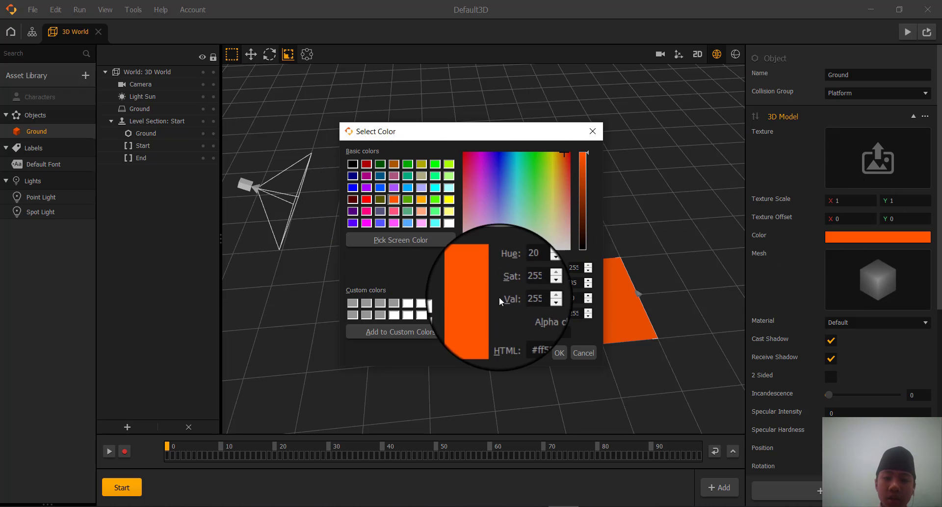
{"action": "left_click", "coordinate": [558, 352]}
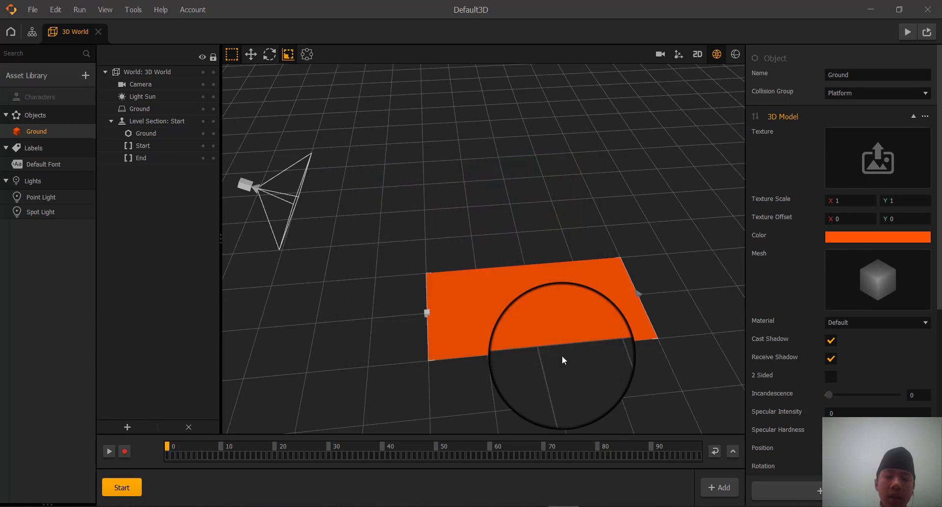
Add two Cube shapes to the asset library and turn one of them into a character
{"action": "left_click", "coordinate": [60, 74]}
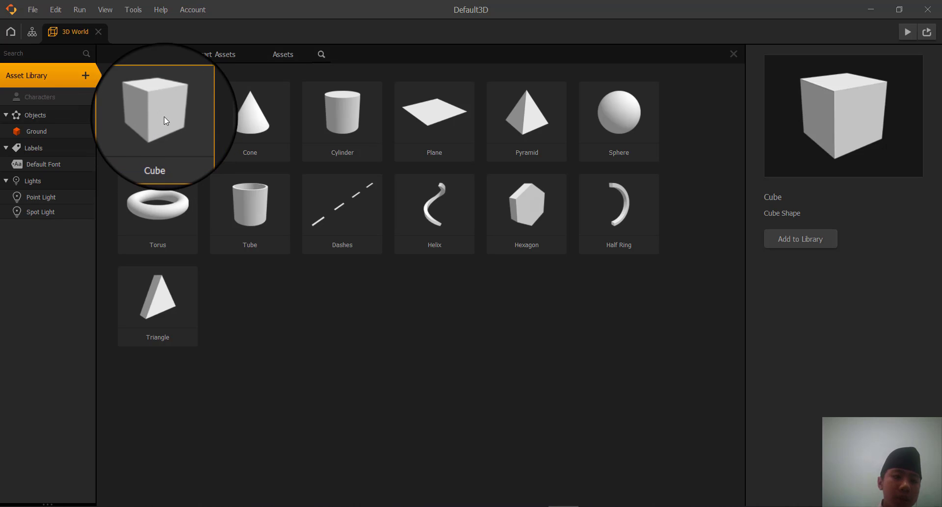
{"action": "left_click", "coordinate": [795, 239]}
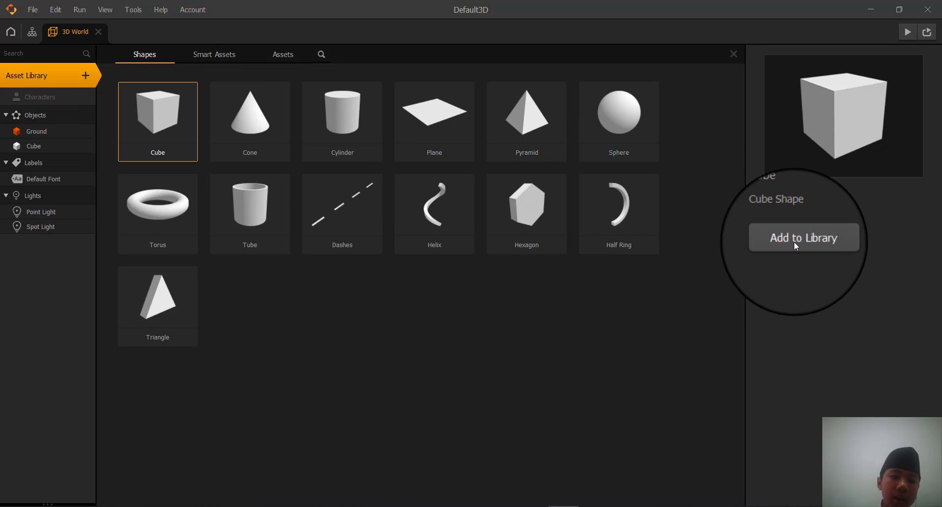
{"action": "left_click", "coordinate": [794, 240]}
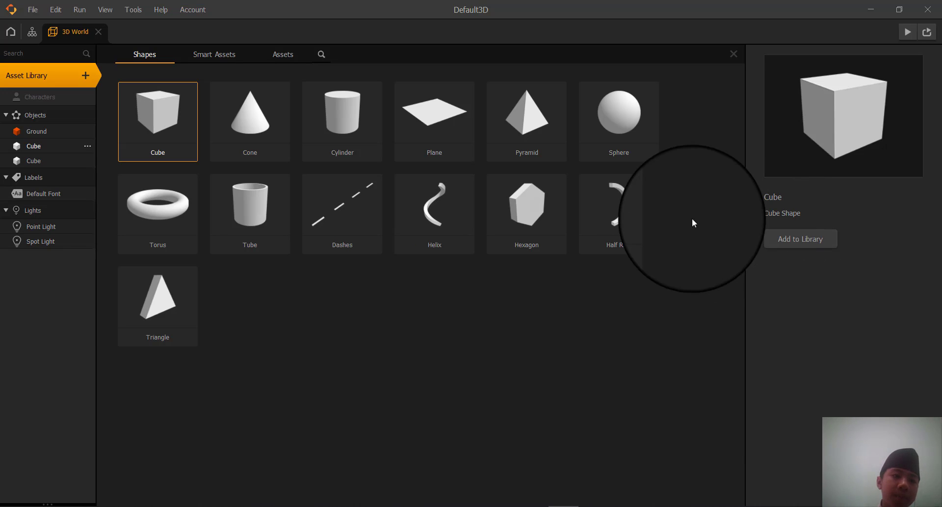
{"action": "left_click", "coordinate": [76, 78]}
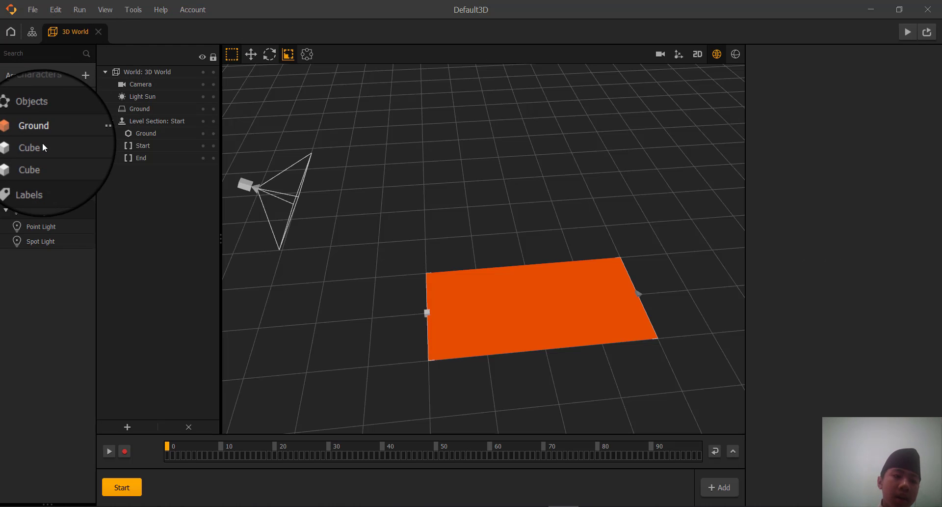
{"action": "left_click_drag", "start_coordinate": [42, 143], "coordinate": [46, 99]}
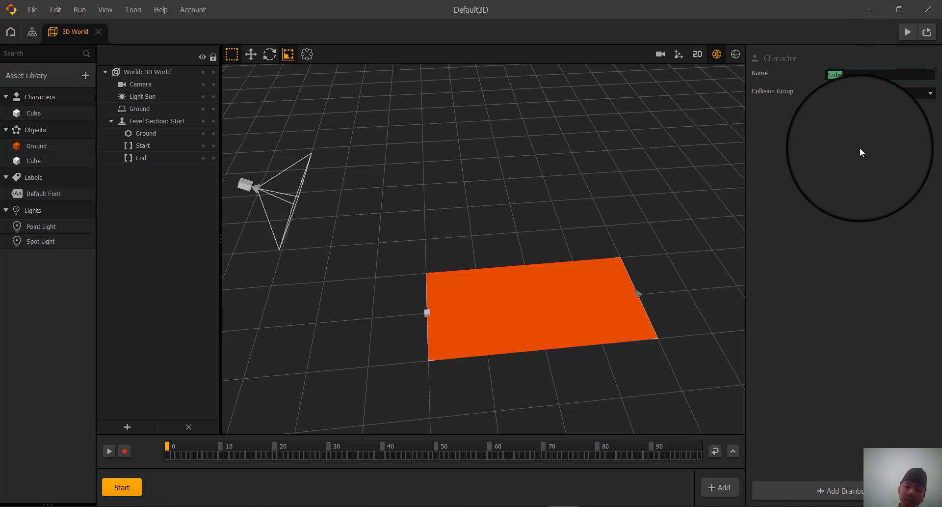
Try to name the new cube character Player and set its collision group to Character
{"action": "type", "text": "Play"}
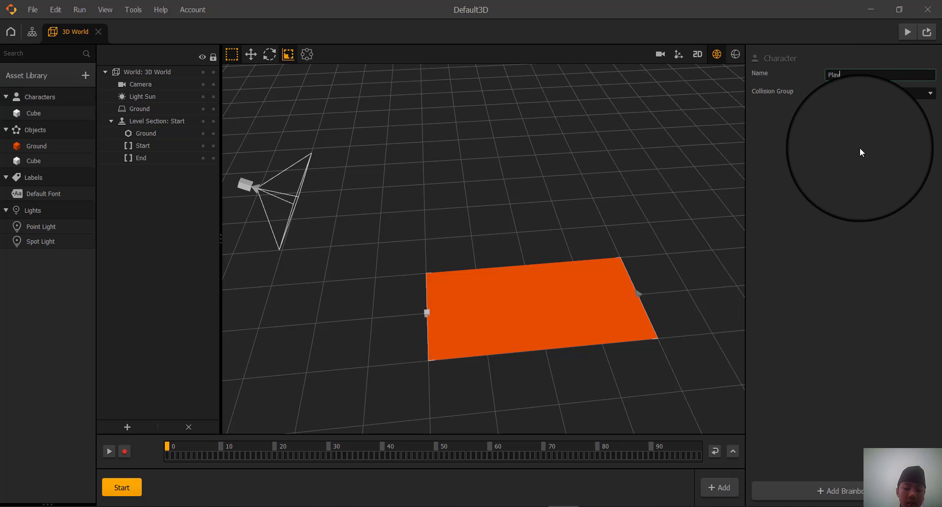
{"action": "type", "text": "er"}
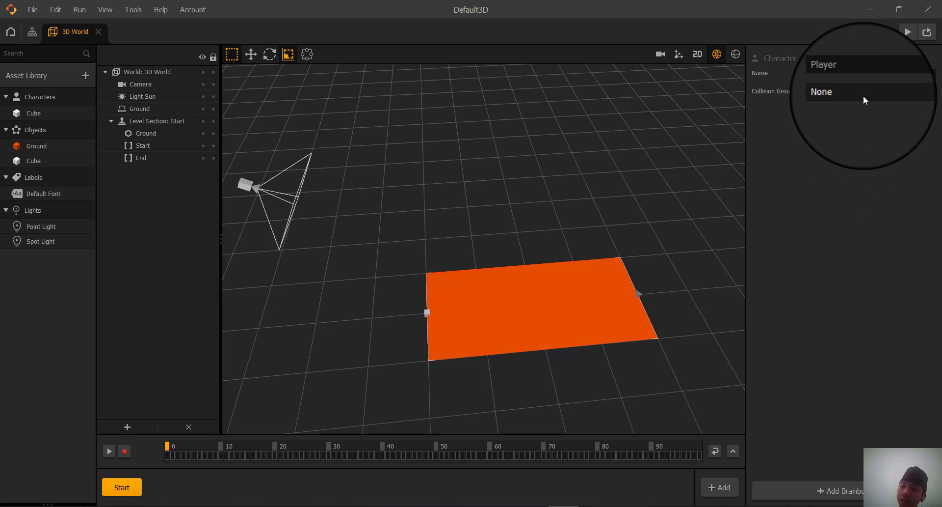
{"action": "left_click", "coordinate": [864, 95]}
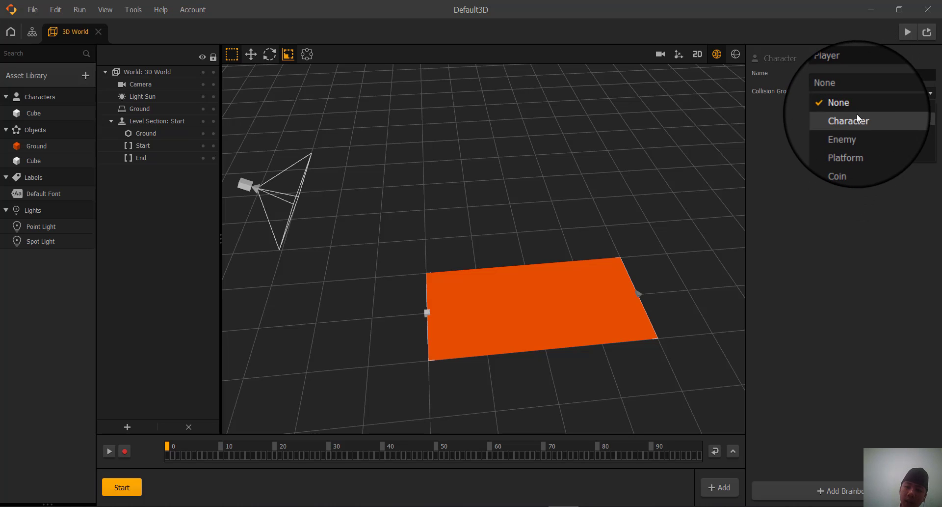
{"action": "left_click", "coordinate": [857, 113]}
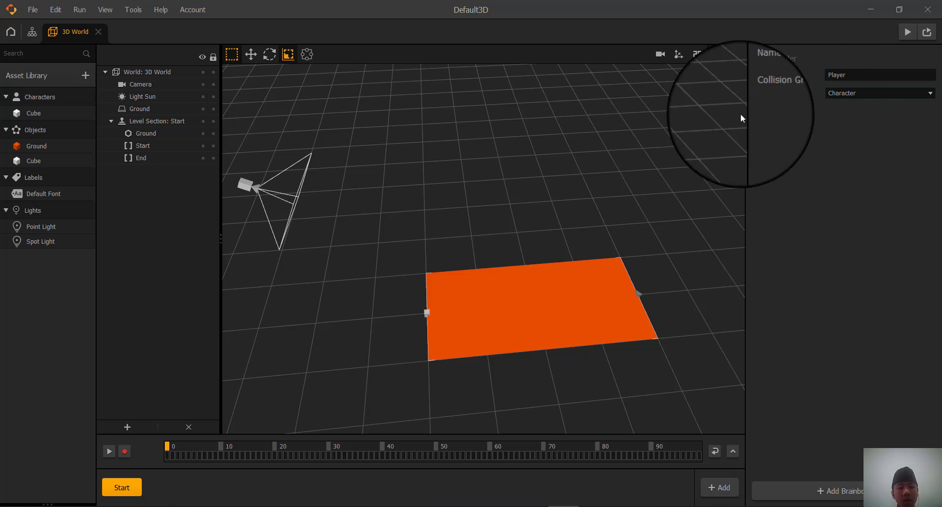
Place the character cube near the middle of the orange ground and scale it to 0.3 on X, Y and Z
{"action": "left_click", "coordinate": [39, 113]}
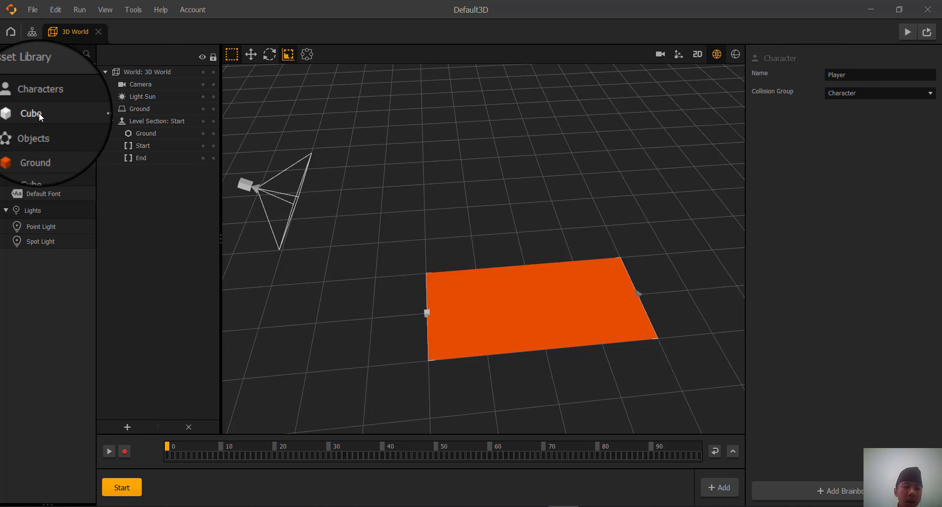
{"action": "left_click_drag", "start_coordinate": [227, 117], "coordinate": [549, 296]}
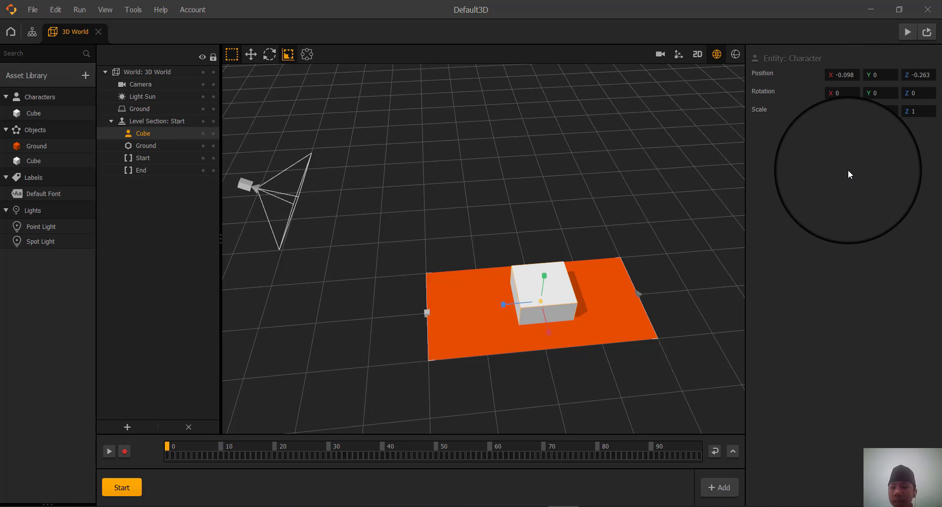
{"action": "left_click_drag", "start_coordinate": [849, 111], "coordinate": [795, 112]}
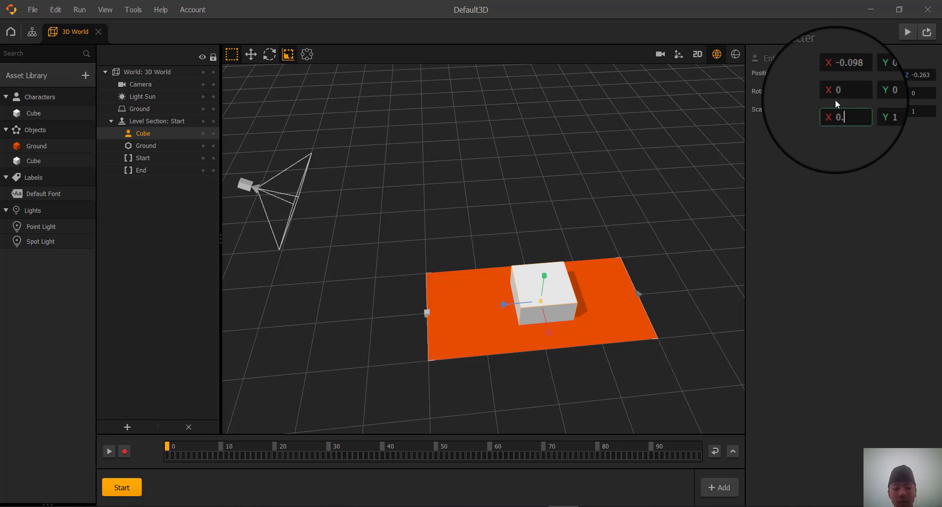
{"action": "type", "text": "3"}
{"action": "key", "text": "Tab"}
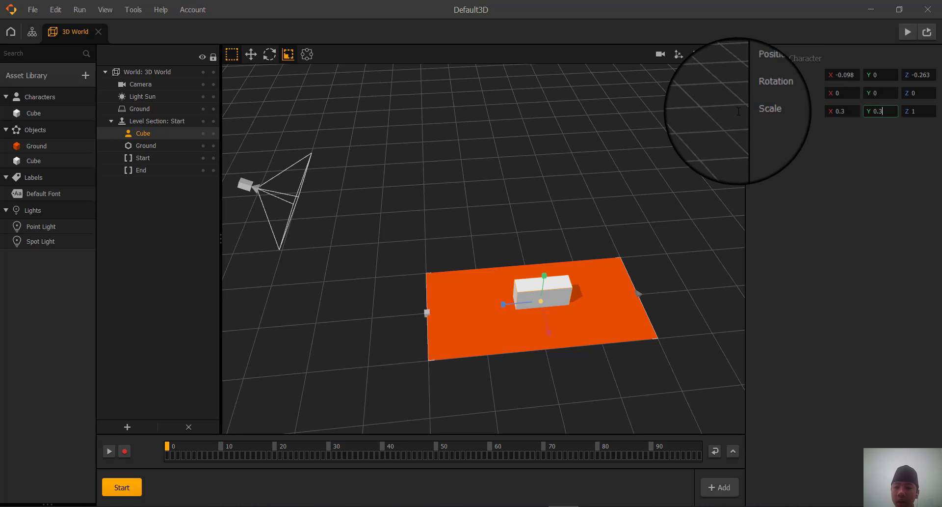
{"action": "key", "text": "Tab"}
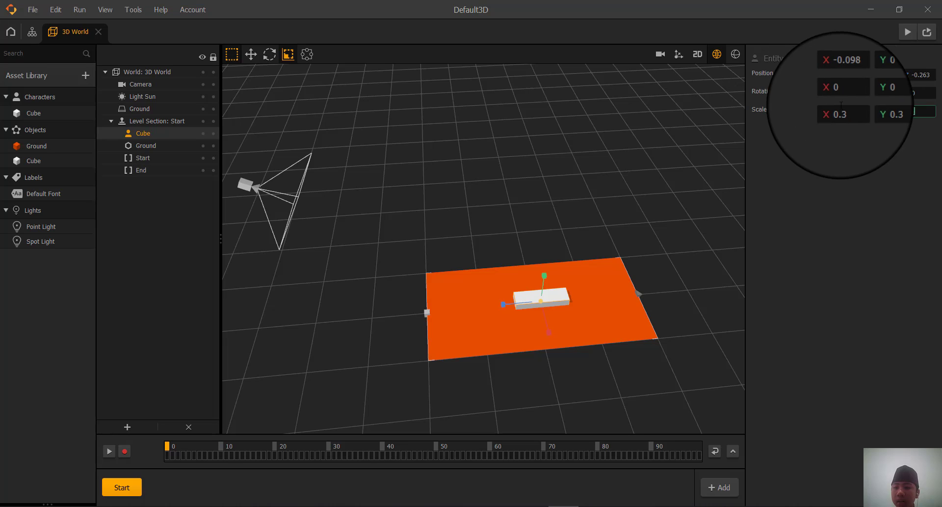
{"action": "type", "text": "0.3"}
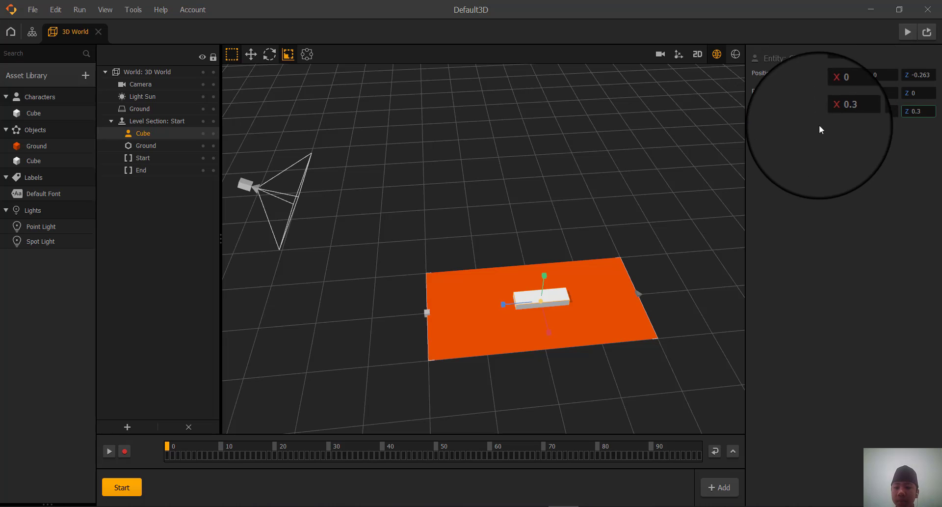
{"action": "key", "text": "Return"}
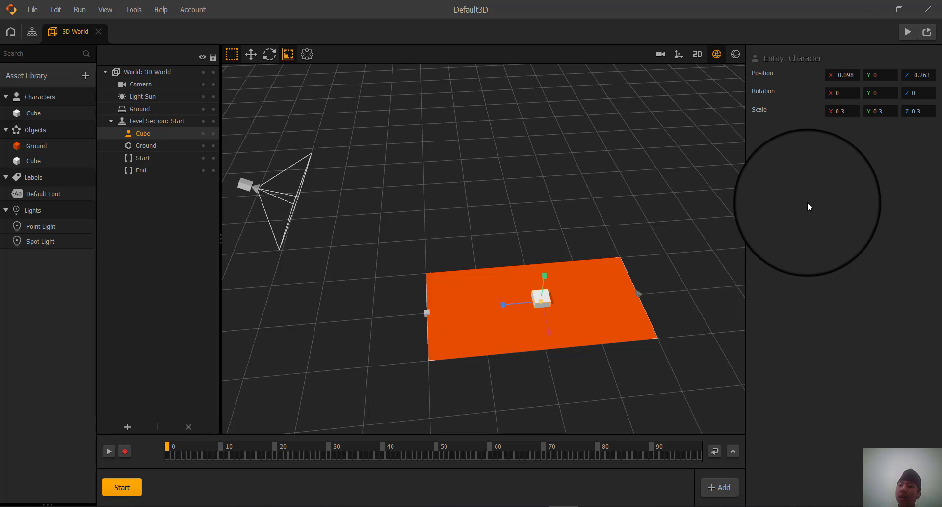
Center the character cube at X position 0 and raise it to a Y position of 0.5
{"action": "left_click", "coordinate": [856, 74]}
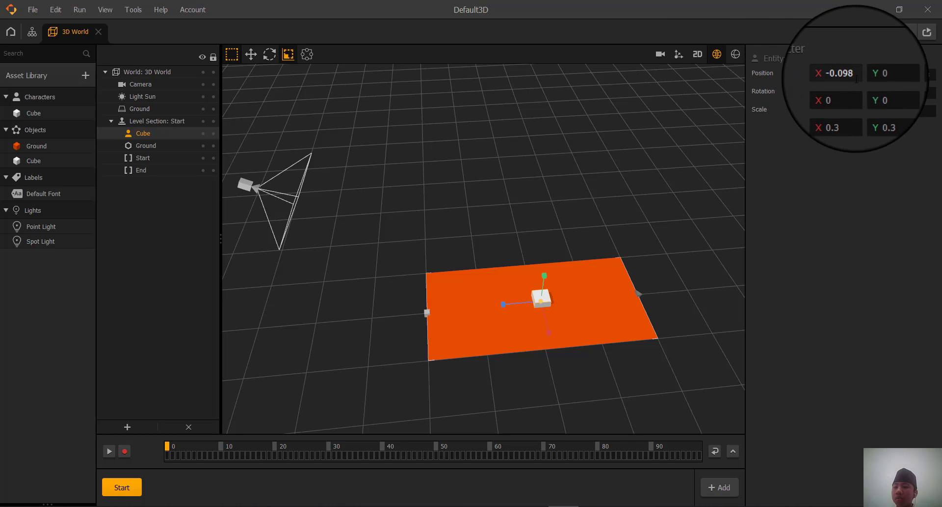
{"action": "type", "text": "0"}
{"action": "key", "text": "Tab"}
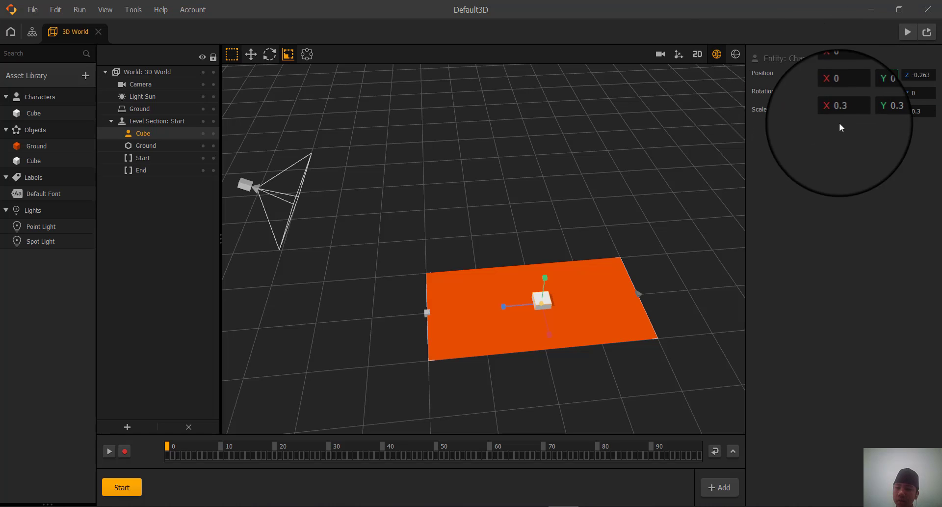
{"action": "left_click", "coordinate": [885, 75]}
{"action": "type", "text": "5"}
{"action": "key", "text": "Return"}
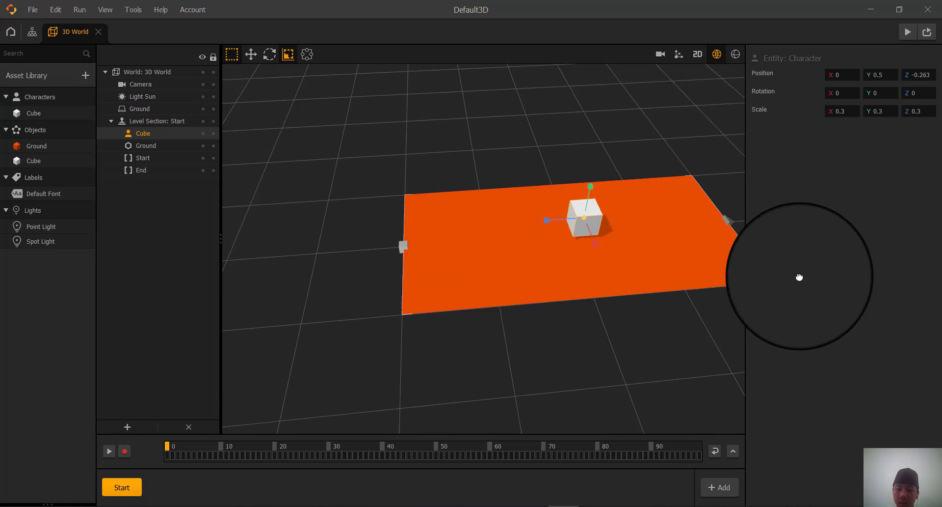
Lower the character cube to a Y position of 0.4 and set its Z position to 0
{"action": "scroll", "coordinate": [628, 265], "scroll_direction": "up", "scroll_amount": 5}
{"action": "scroll", "coordinate": [623, 265], "scroll_direction": "down", "scroll_amount": 3}
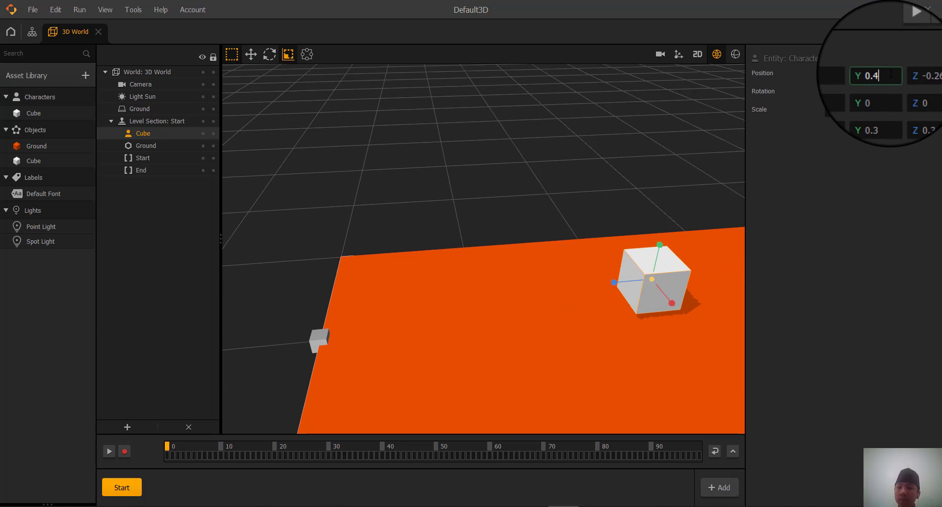
{"action": "key", "text": "Return"}
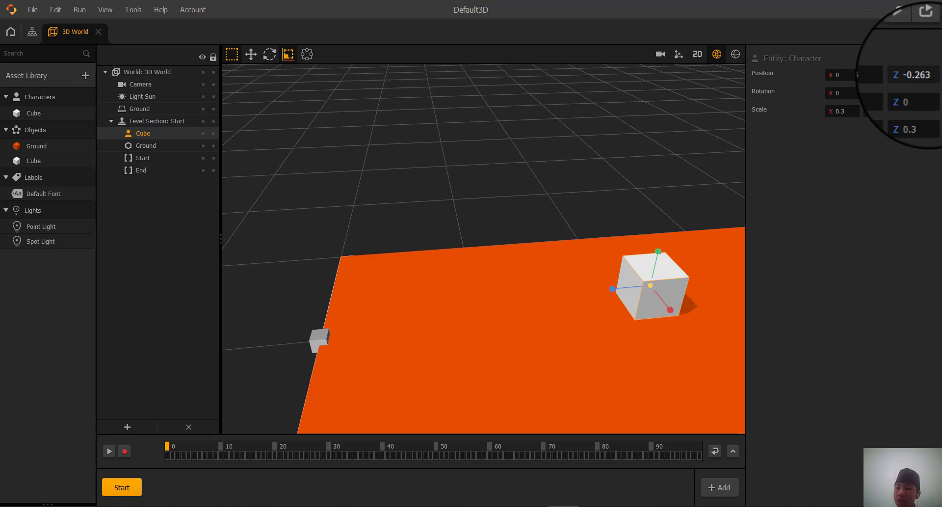
{"action": "left_click", "coordinate": [910, 75]}
{"action": "type", "text": "0"}
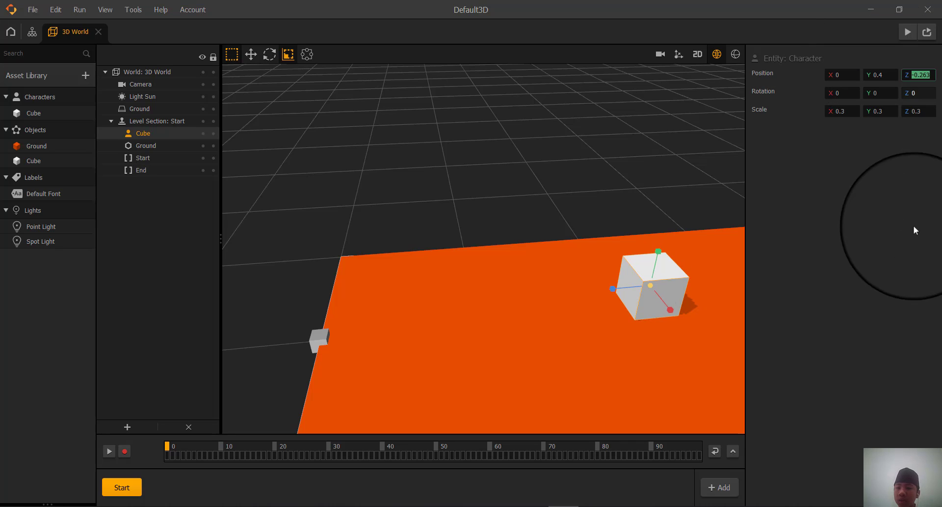
{"action": "key", "text": "Return"}
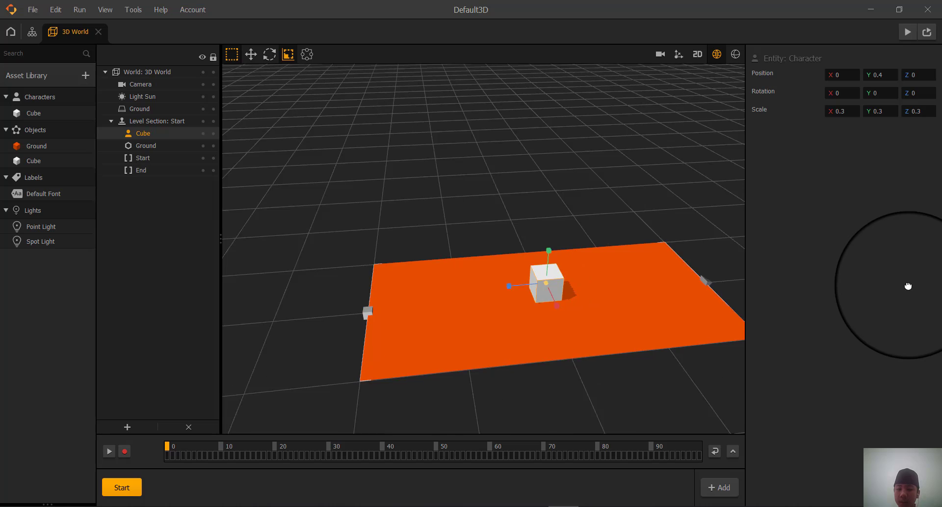
Change the character cube's 3D model color to dark red from the basic colors
{"action": "left_click", "coordinate": [47, 112]}
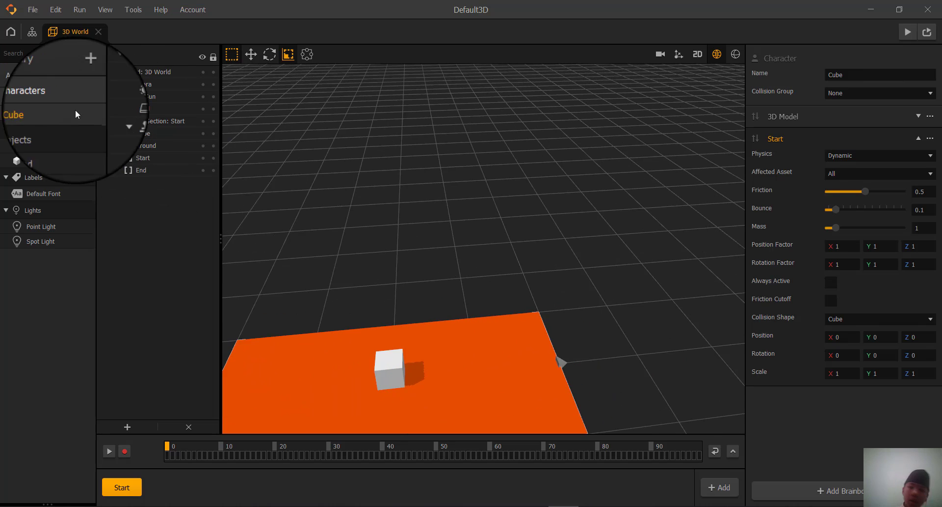
{"action": "left_click", "coordinate": [835, 118]}
{"action": "left_click", "coordinate": [865, 238]}
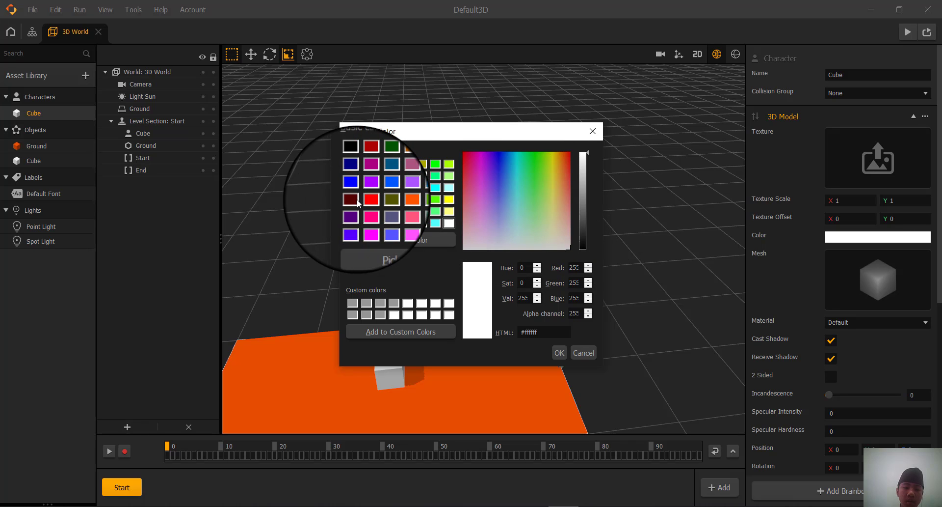
{"action": "left_click", "coordinate": [352, 163]}
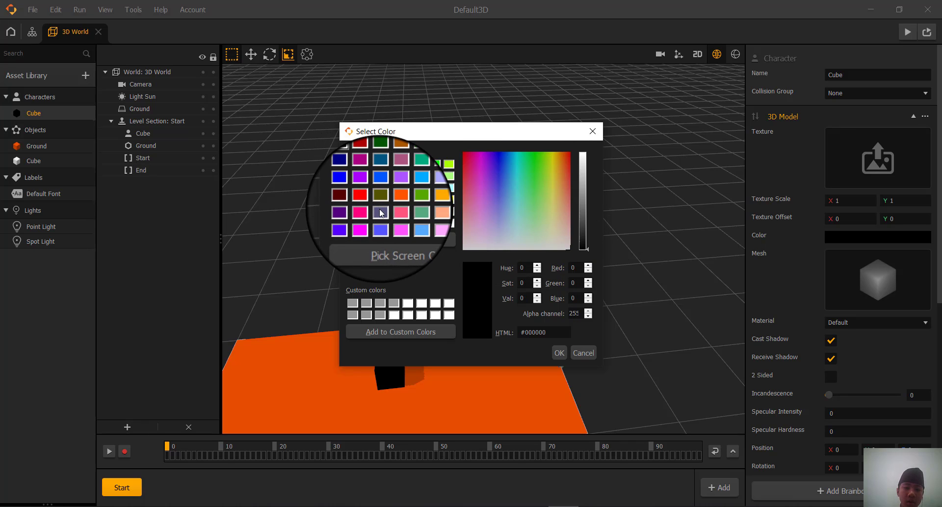
{"action": "left_click", "coordinate": [366, 163]}
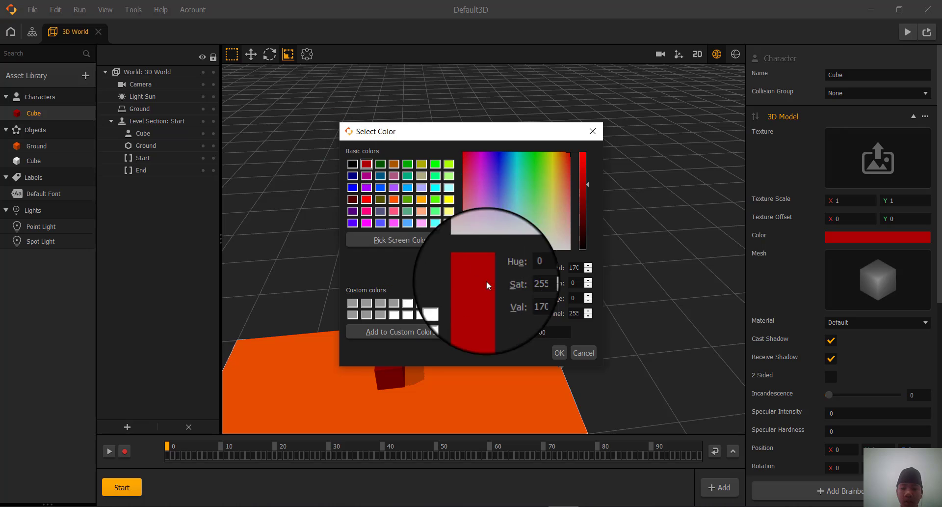
{"action": "left_click", "coordinate": [560, 352]}
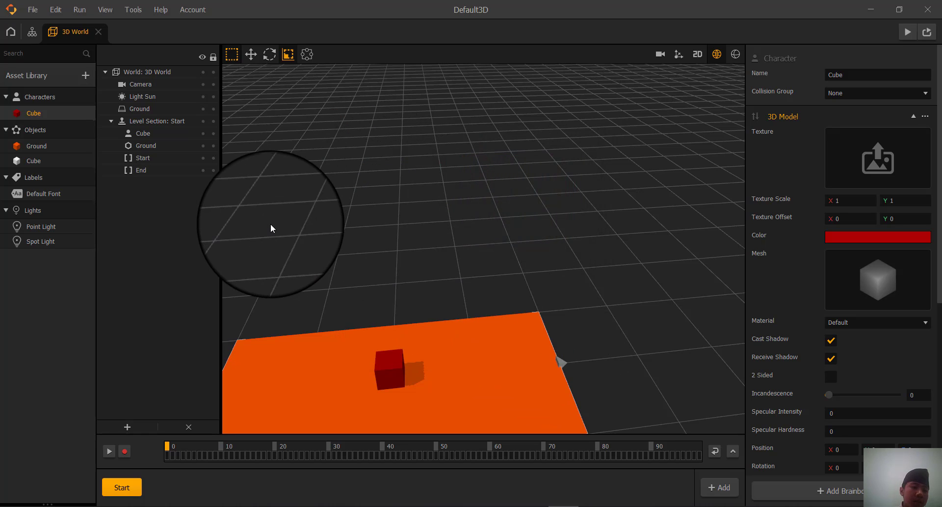
Inspect the red character cube and its placement on the orange ground from several angles
{"action": "right_click_drag", "start_coordinate": [293, 228], "coordinate": [273, 225]}
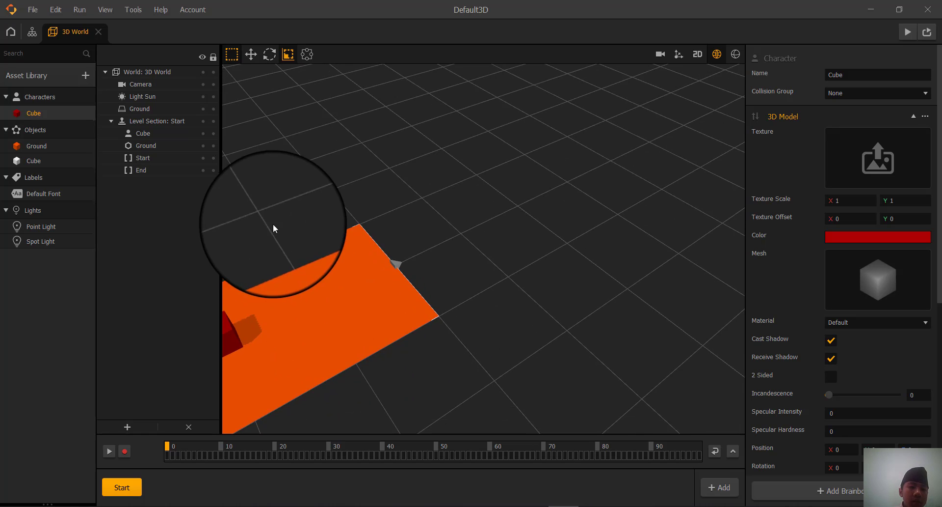
{"action": "middle_click_drag", "start_coordinate": [274, 225], "coordinate": [395, 206]}
{"action": "right_click_drag", "start_coordinate": [395, 206], "coordinate": [446, 182]}
{"action": "middle_click_drag", "start_coordinate": [446, 183], "coordinate": [505, 150]}
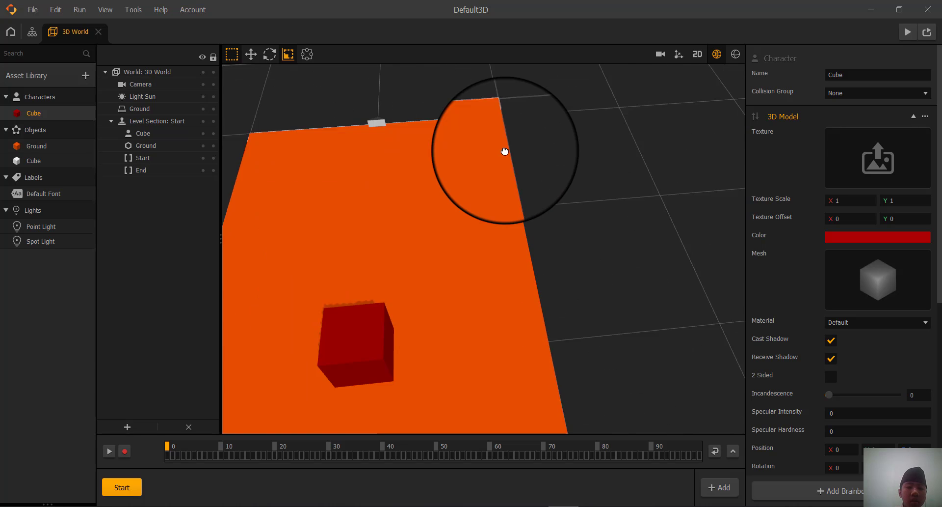
{"action": "scroll", "coordinate": [506, 150], "scroll_direction": "down", "scroll_amount": 5}
{"action": "scroll", "coordinate": [506, 150], "scroll_direction": "up", "scroll_amount": 1}
{"action": "right_click_drag", "start_coordinate": [505, 150], "coordinate": [476, 138]}
{"action": "scroll", "coordinate": [496, 148], "scroll_direction": "down", "scroll_amount": 2}
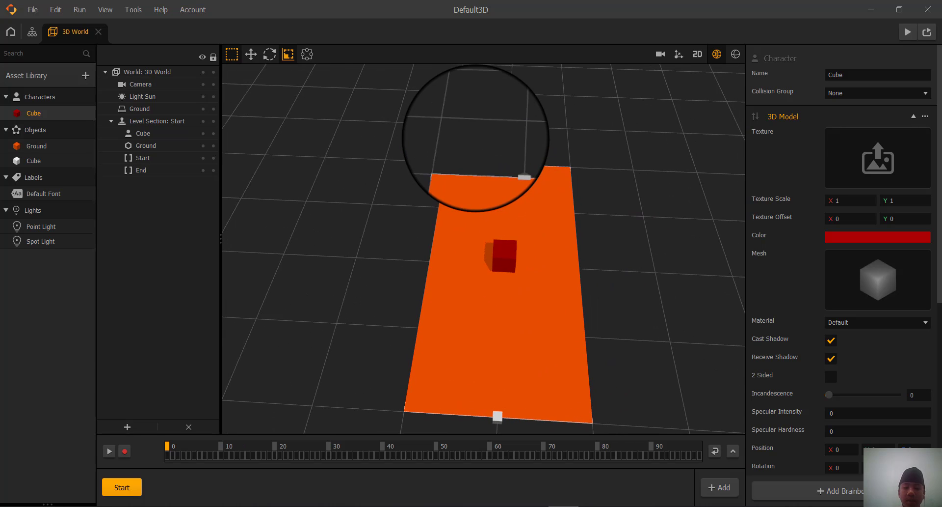
Browse the smart assets and shapes, and add the Cone shape to the asset library
{"action": "left_click", "coordinate": [46, 77]}
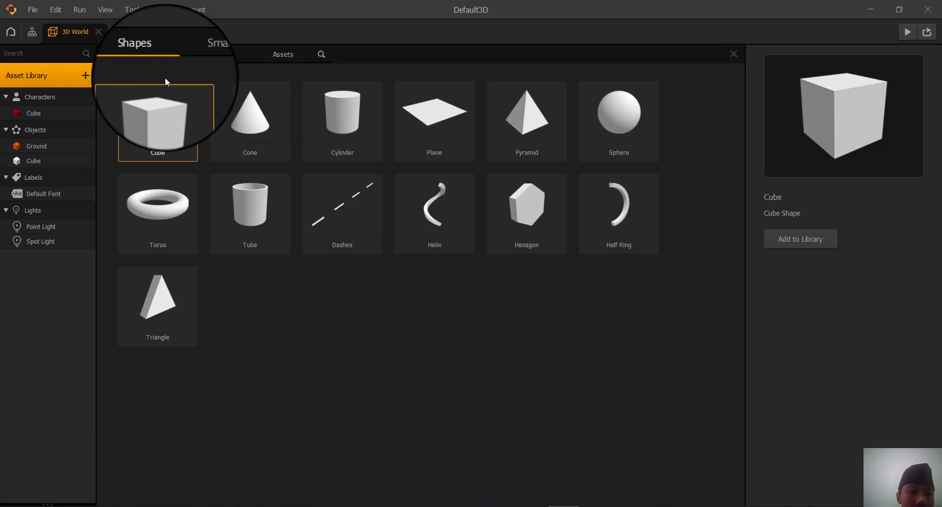
{"action": "left_click", "coordinate": [216, 54]}
{"action": "scroll", "coordinate": [259, 175], "scroll_direction": "down", "scroll_amount": 6}
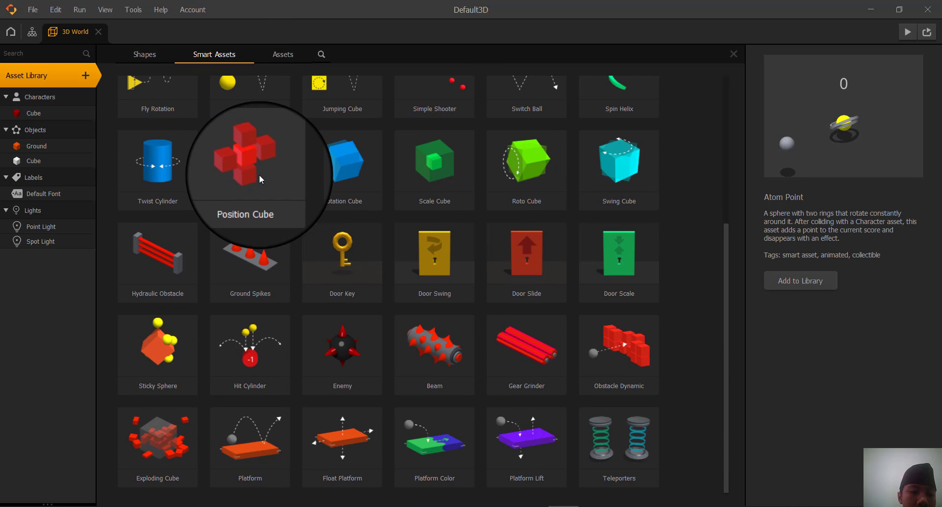
{"action": "left_click", "coordinate": [159, 54]}
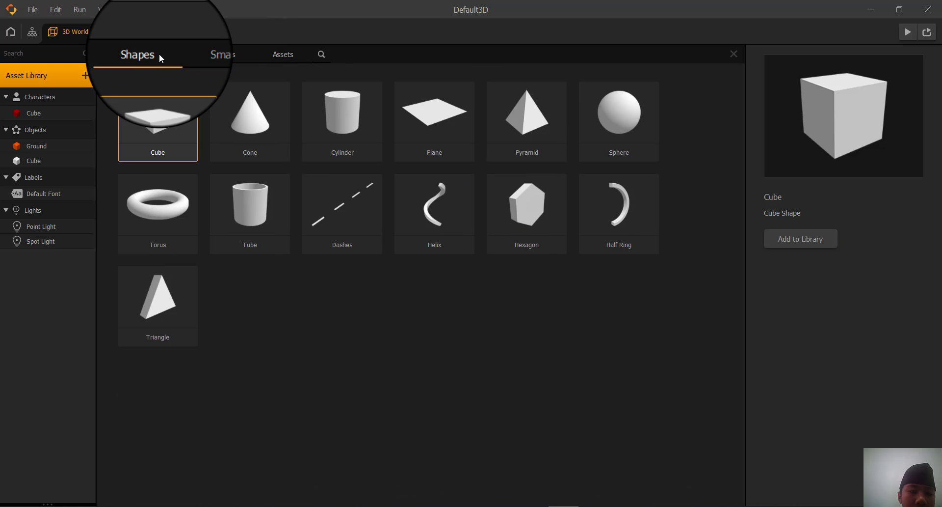
{"action": "left_click", "coordinate": [244, 108]}
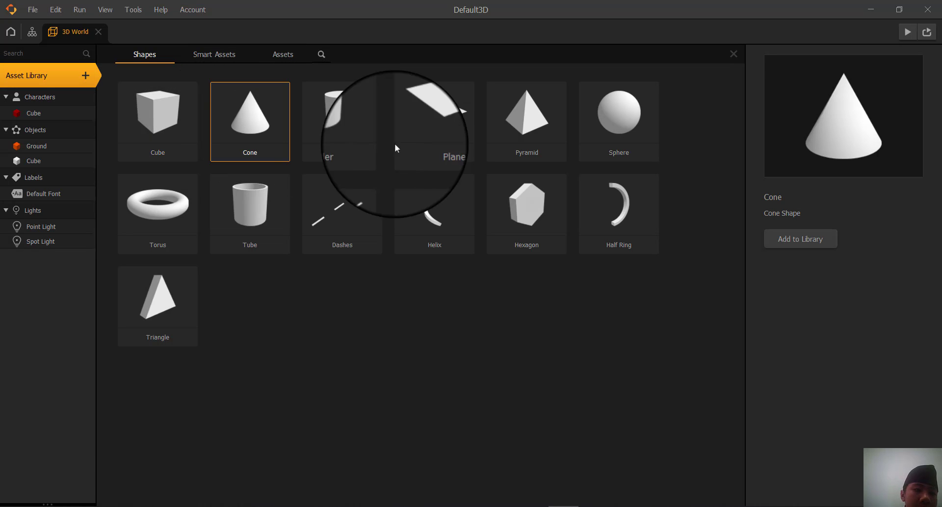
{"action": "left_click", "coordinate": [798, 238]}
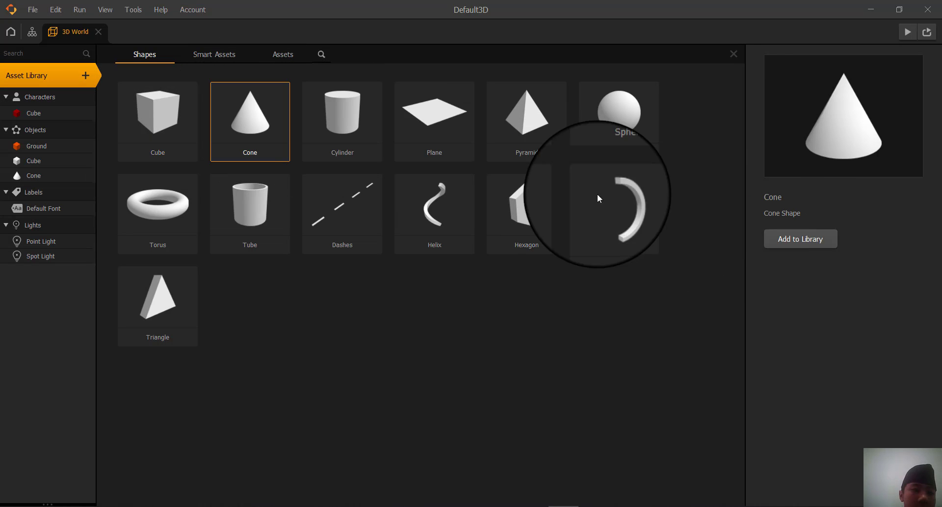
{"action": "left_click", "coordinate": [63, 74]}
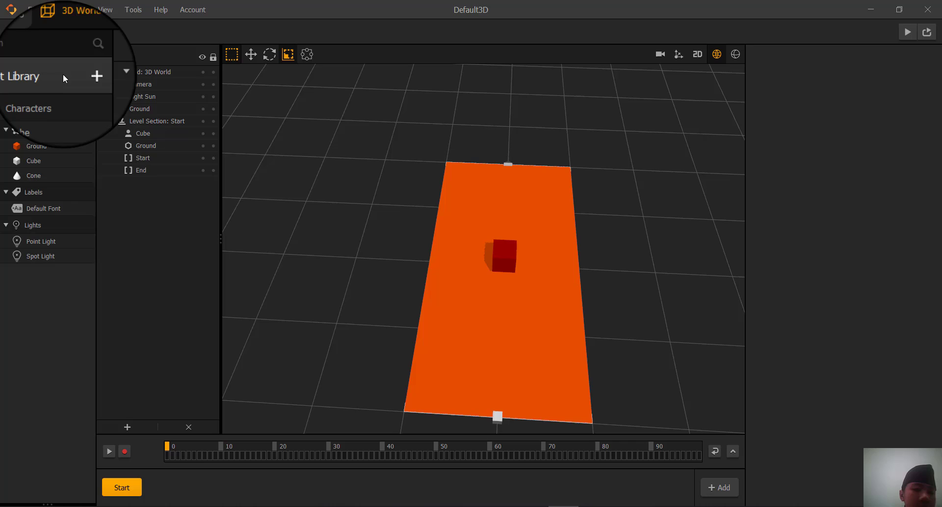
Duplicate the Start level section and name the copy P2
{"action": "left_click", "coordinate": [147, 485]}
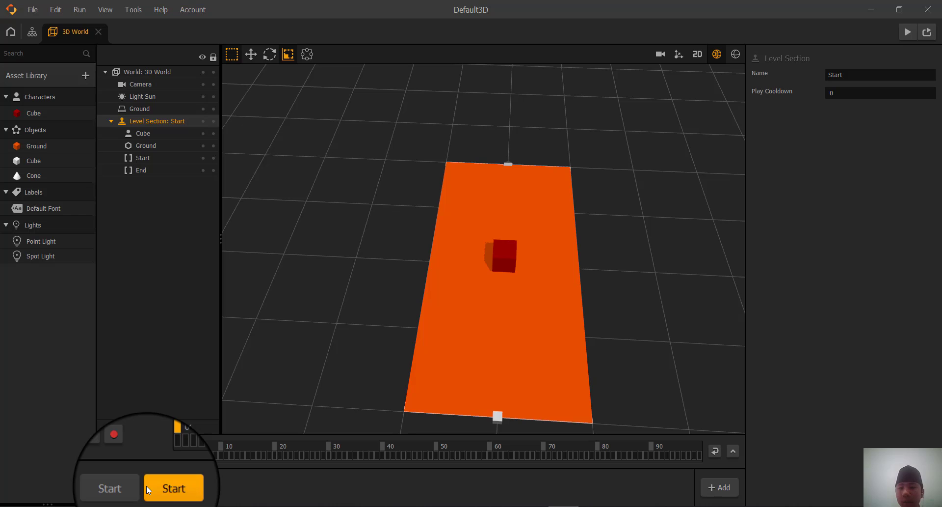
{"action": "left_click_drag", "start_coordinate": [858, 76], "coordinate": [715, 80]}
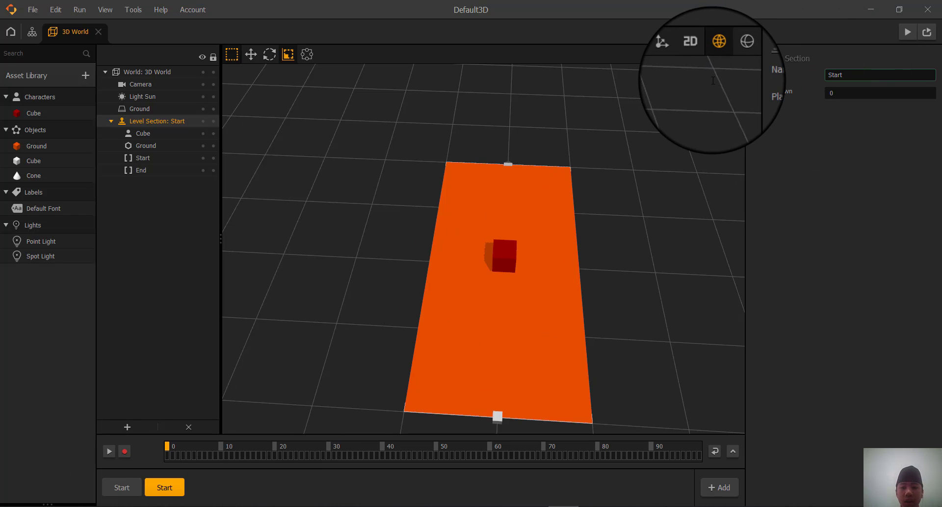
{"action": "left_click_drag", "start_coordinate": [858, 73], "coordinate": [806, 62]}
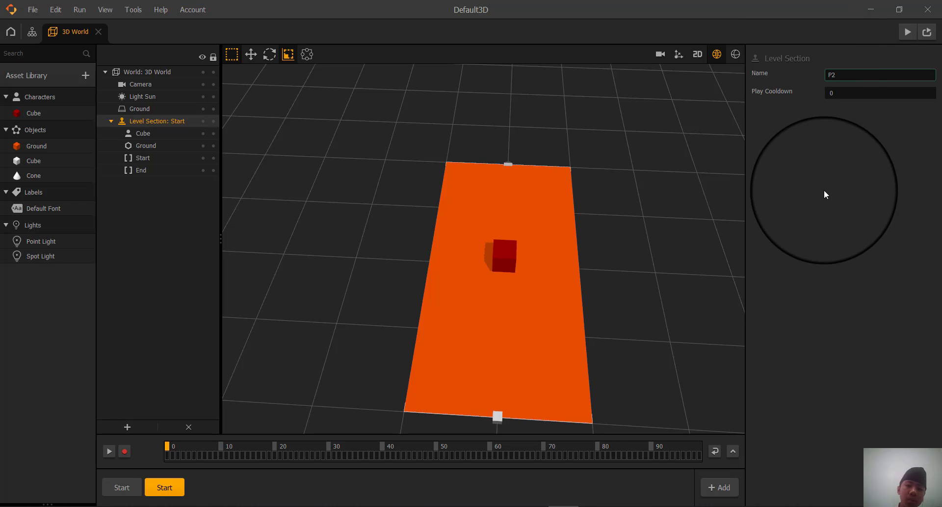
{"action": "key", "text": "Return"}
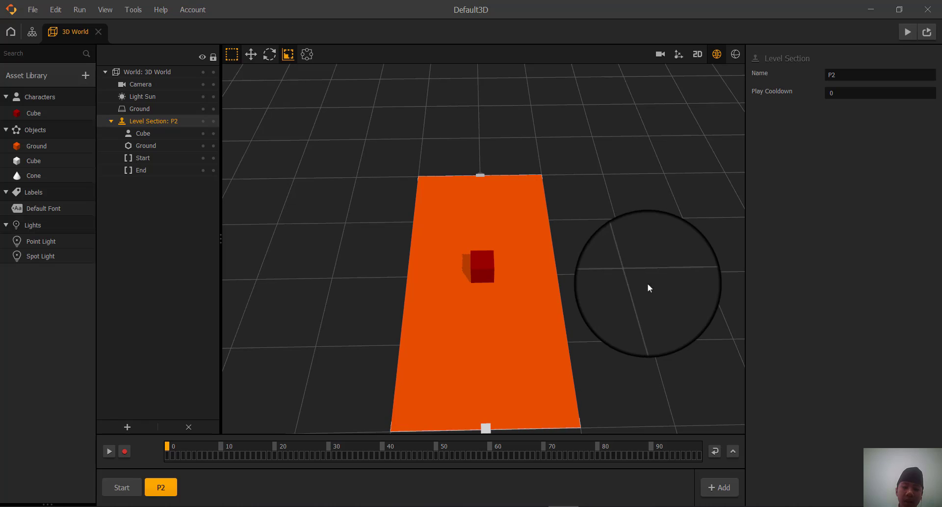
Delete the character cube from section P2 and place a cone near the middle of the orange ground
{"action": "left_click", "coordinate": [485, 269]}
{"action": "key", "text": "Delete"}
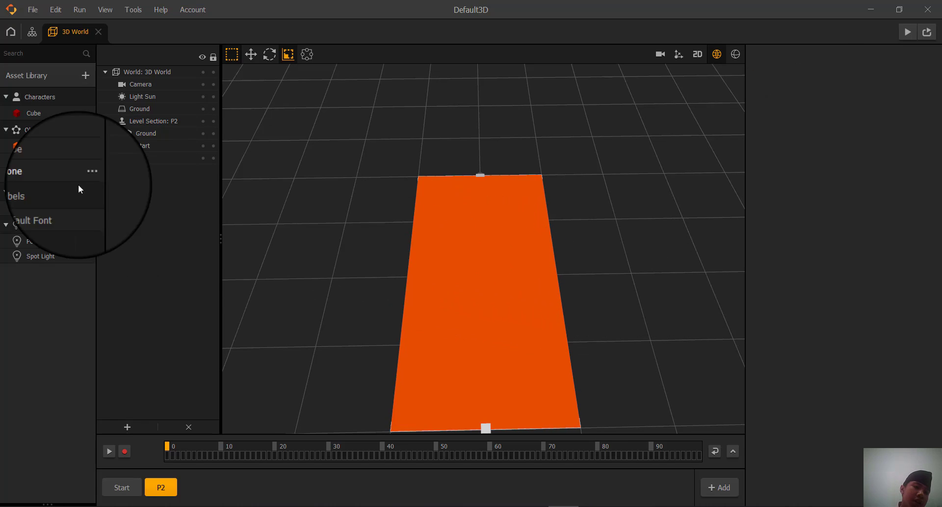
{"action": "left_click_drag", "start_coordinate": [29, 173], "coordinate": [487, 284]}
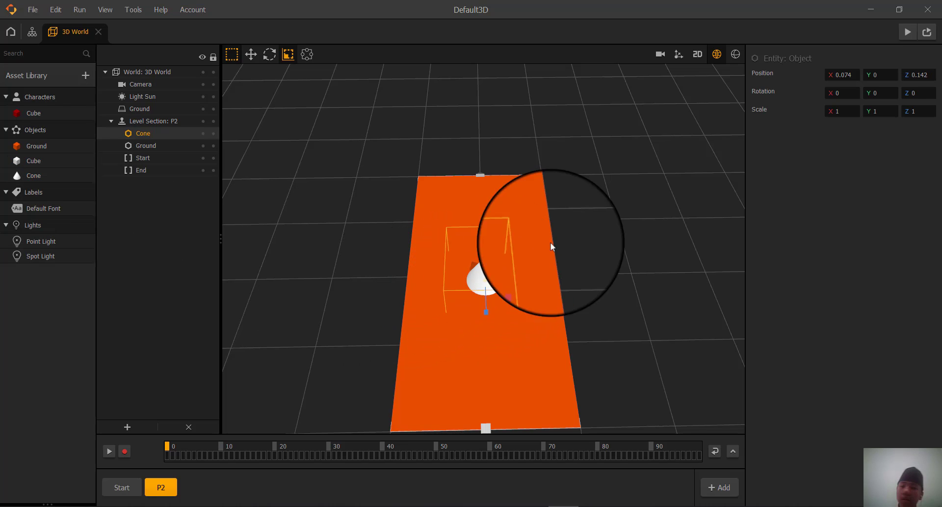
Set the cone's position to X 0, Y 1 and Z 0
{"action": "left_click", "coordinate": [853, 73]}
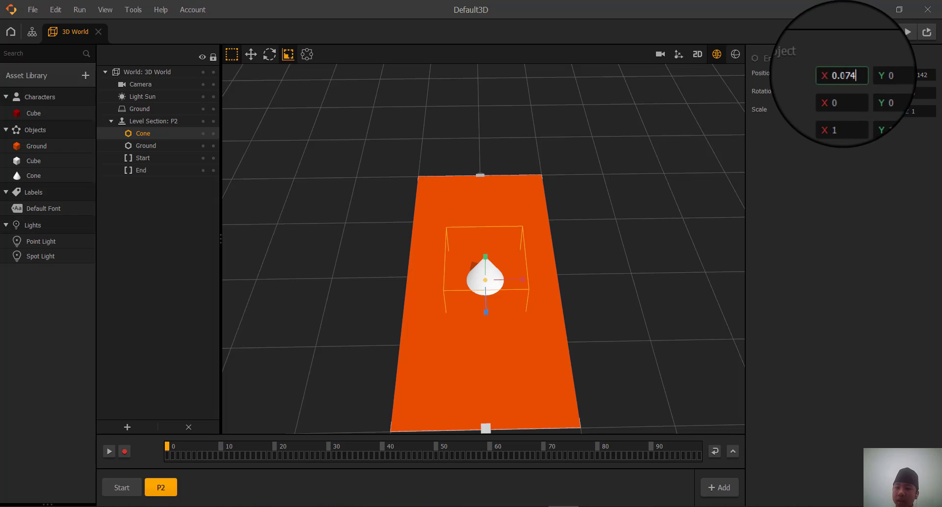
{"action": "left_click_drag", "start_coordinate": [854, 74], "coordinate": [840, 75]}
{"action": "type", "text": "0"}
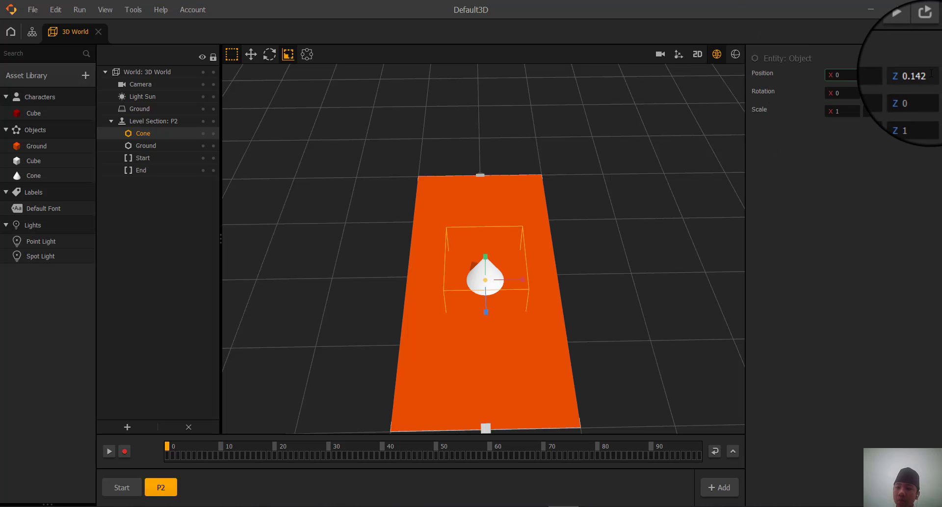
{"action": "left_click_drag", "start_coordinate": [928, 74], "coordinate": [909, 75]}
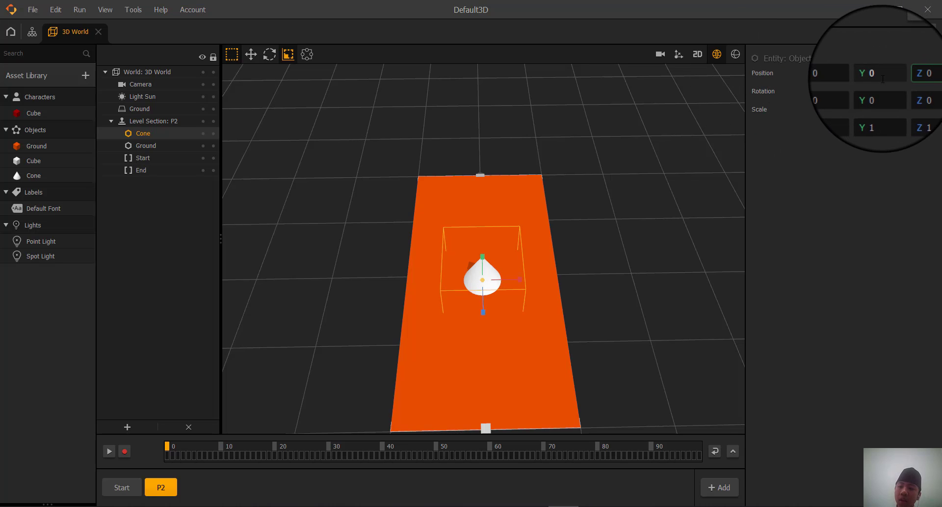
{"action": "type", "text": "0"}
{"action": "type", "text": "1"}
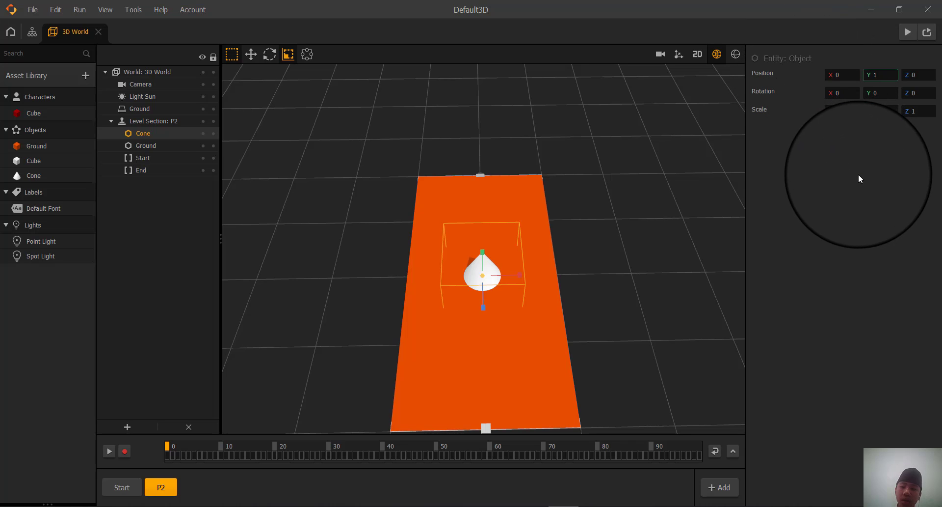
{"action": "left_click", "coordinate": [858, 173]}
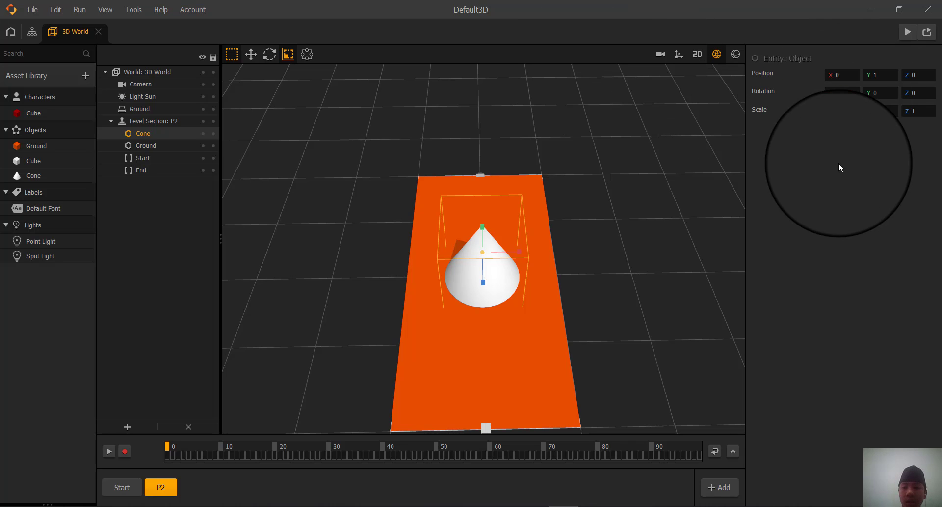
Scale the cone to 0.3 on X, Y and Z
{"action": "left_click", "coordinate": [839, 111]}
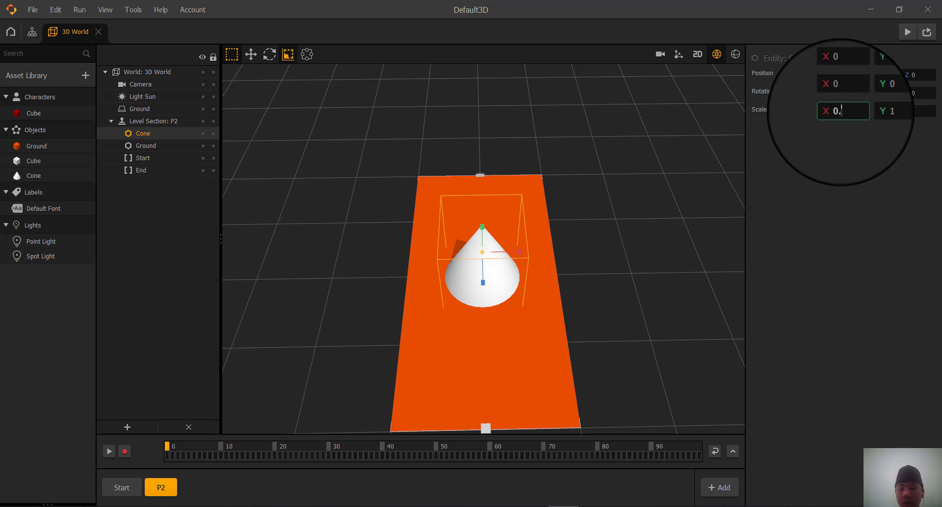
{"action": "type", "text": "0.3"}
{"action": "key", "text": "Return"}
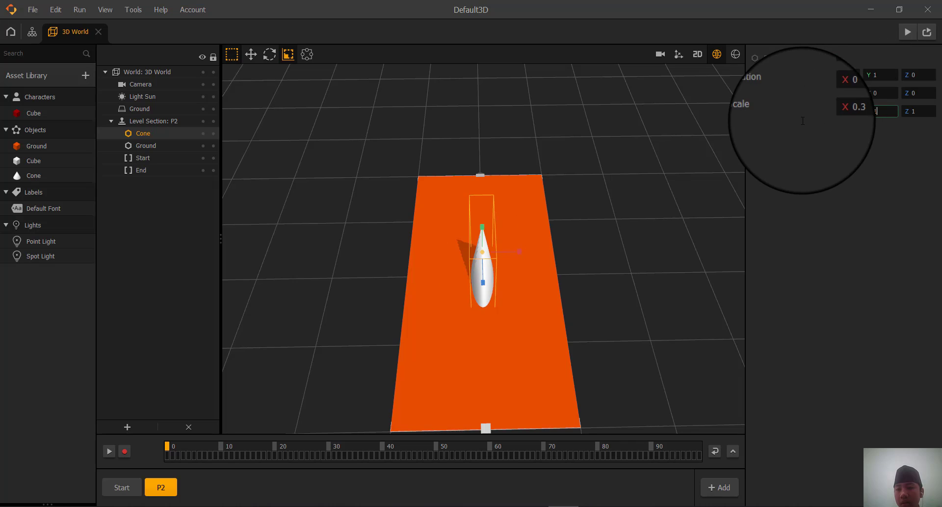
{"action": "left_click", "coordinate": [876, 111]}
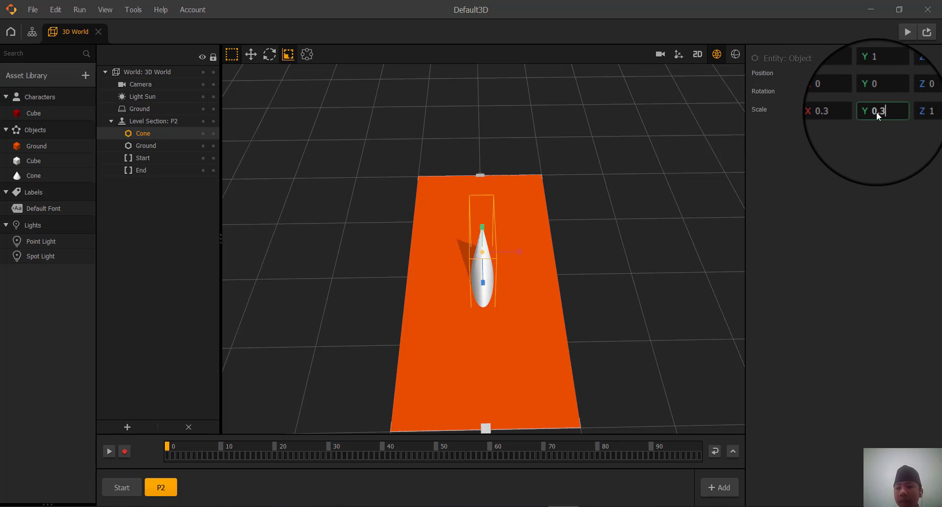
{"action": "type", "text": "0.3"}
{"action": "left_click", "coordinate": [921, 111]}
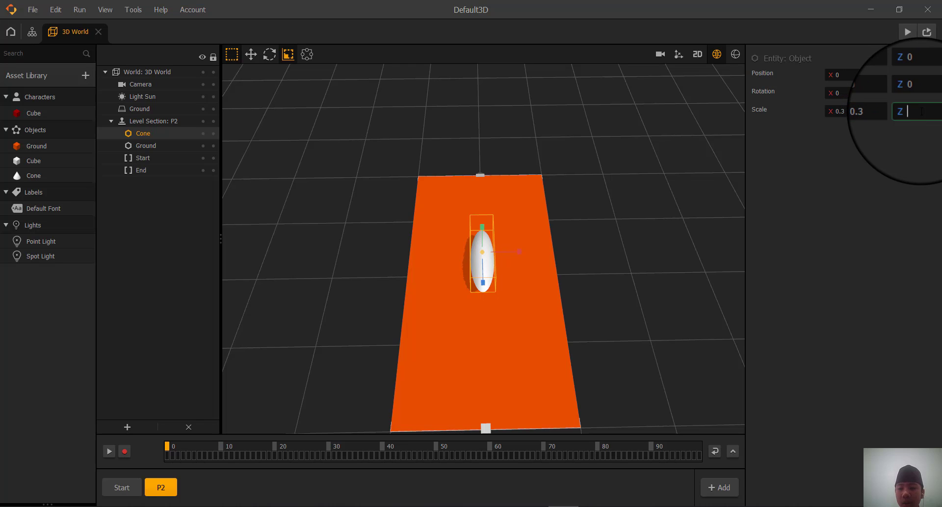
{"action": "key", "text": "Return"}
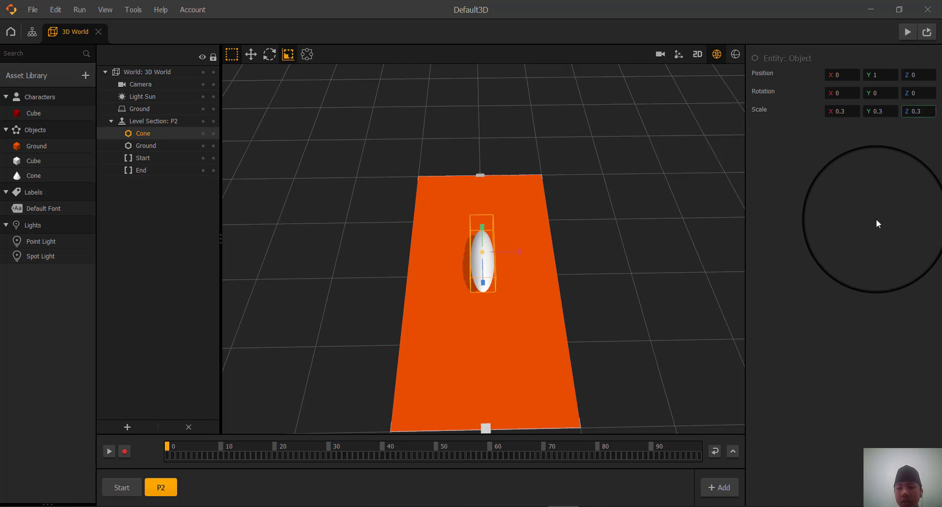
Lower the cone toward the ground surface by setting its Y position to 0.4
{"action": "scroll", "coordinate": [595, 227], "scroll_direction": "up", "scroll_amount": 3}
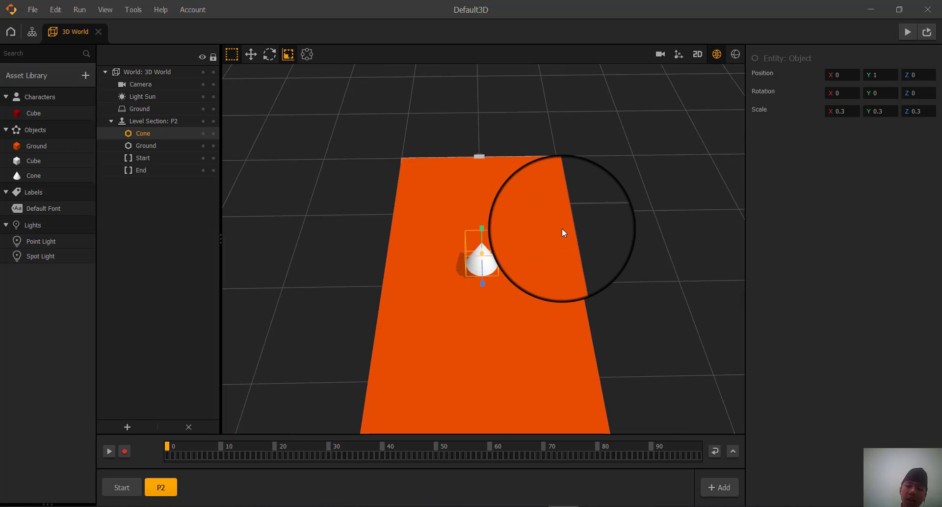
{"action": "middle_click_drag", "start_coordinate": [561, 228], "coordinate": [586, 260]}
{"action": "scroll", "coordinate": [565, 237], "scroll_direction": "up", "scroll_amount": 3}
{"action": "scroll", "coordinate": [585, 260], "scroll_direction": "up", "scroll_amount": 3}
{"action": "scroll", "coordinate": [585, 258], "scroll_direction": "down", "scroll_amount": 5}
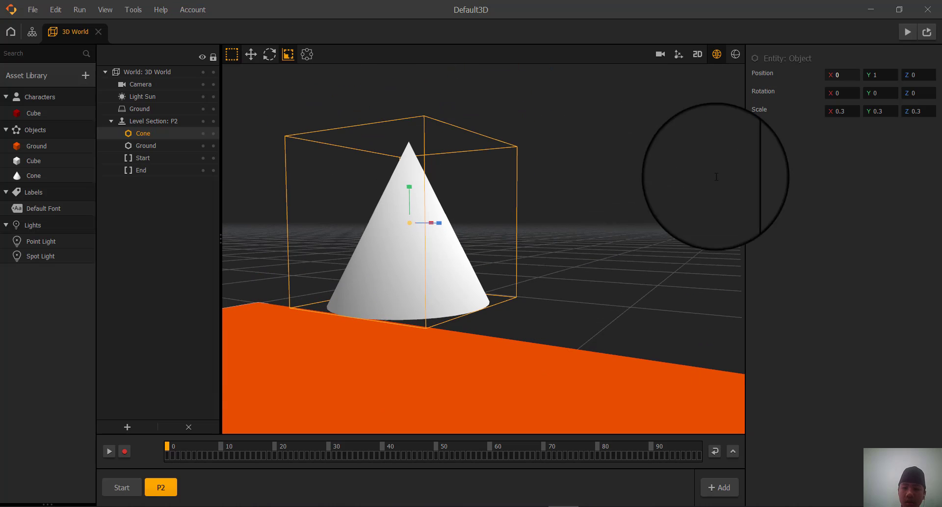
{"action": "left_click", "coordinate": [876, 75]}
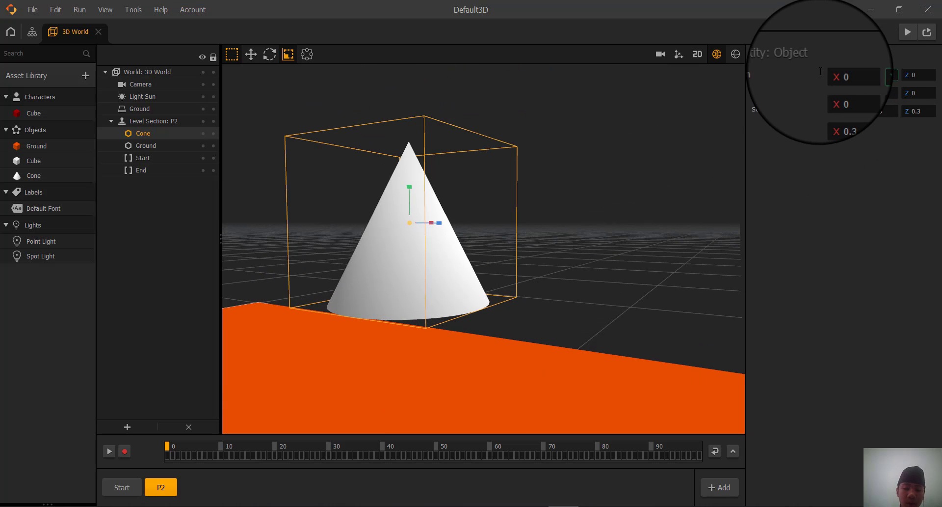
{"action": "left_click", "coordinate": [817, 405]}
{"action": "scroll", "coordinate": [817, 405], "scroll_direction": "down", "scroll_amount": 3}
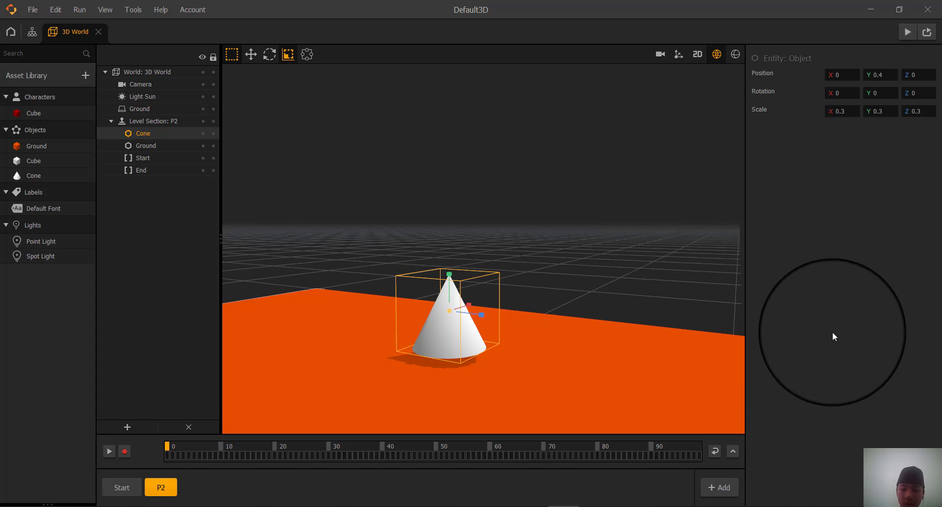
Set the cone's Y position to 0.3 in section P2
{"action": "left_click", "coordinate": [885, 74]}
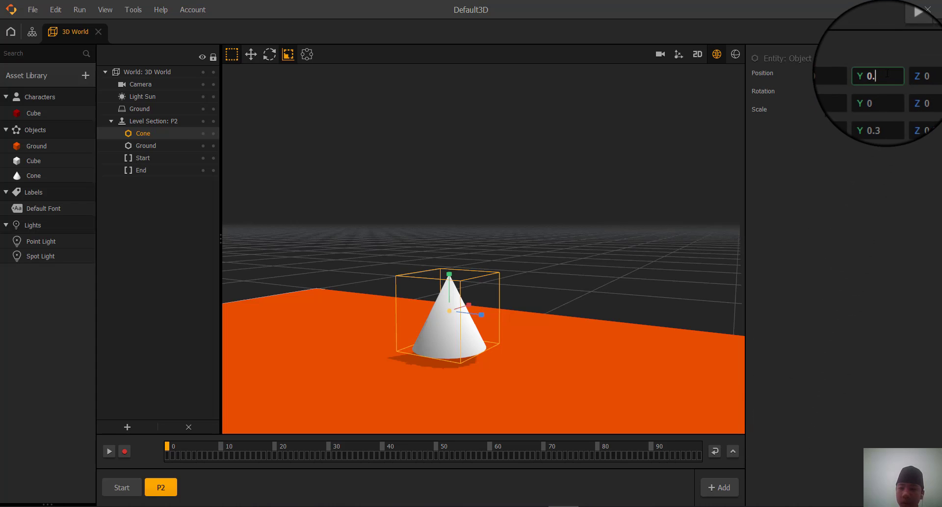
{"action": "left_click", "coordinate": [869, 208]}
{"action": "right_click_drag", "start_coordinate": [627, 237], "coordinate": [626, 237]}
Set the red character cube's Y position to 0.3 in the Start level section
{"action": "left_click", "coordinate": [106, 483]}
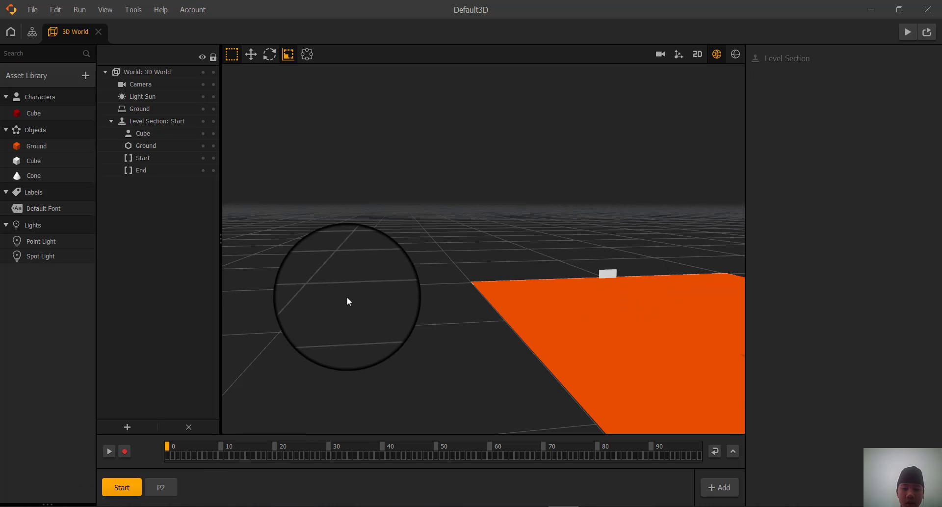
{"action": "mouse_move", "coordinate": [353, 295]}
{"action": "right_mouse_down"}
{"action": "mouse_move", "coordinate": [344, 296]}
{"action": "mouse_move", "coordinate": [364, 296]}
{"action": "right_mouse_up"}
{"action": "scroll", "coordinate": [364, 296], "scroll_direction": "up", "scroll_amount": 3}
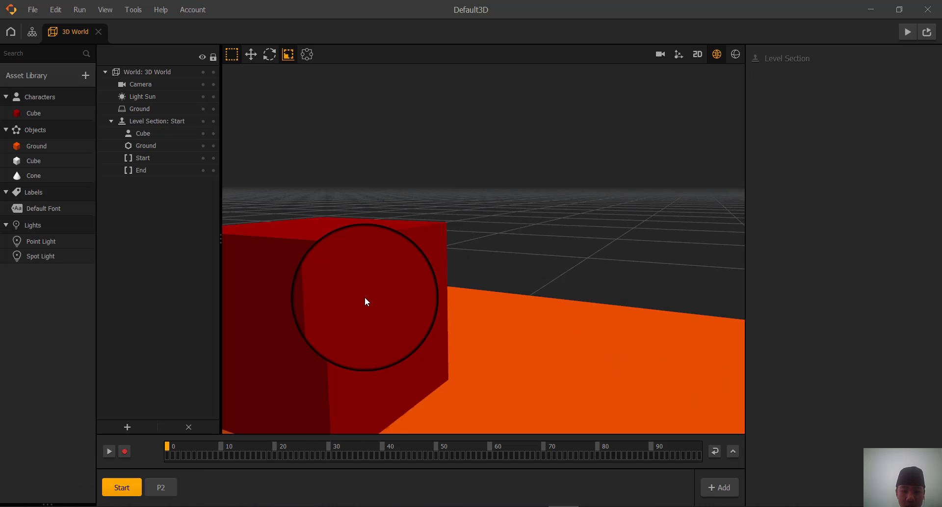
{"action": "scroll", "coordinate": [365, 296], "scroll_direction": "down", "scroll_amount": 5}
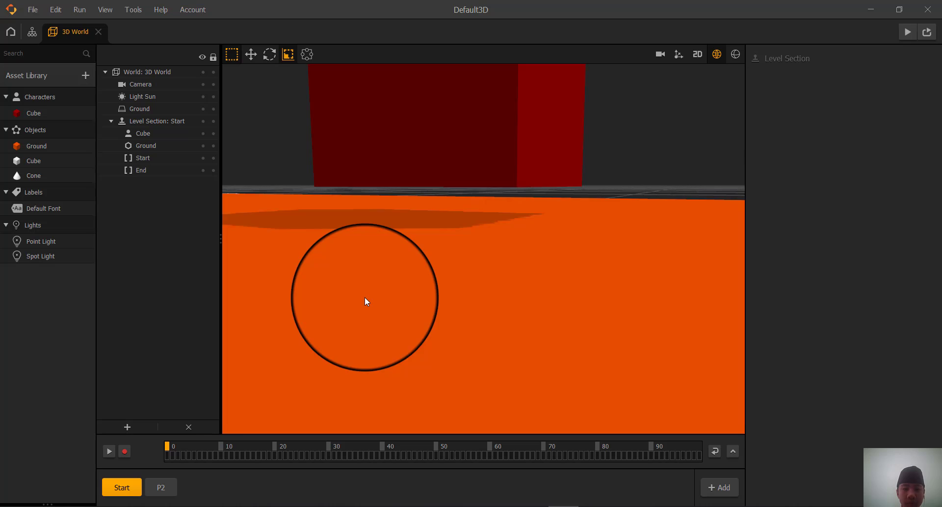
{"action": "left_click", "coordinate": [480, 198]}
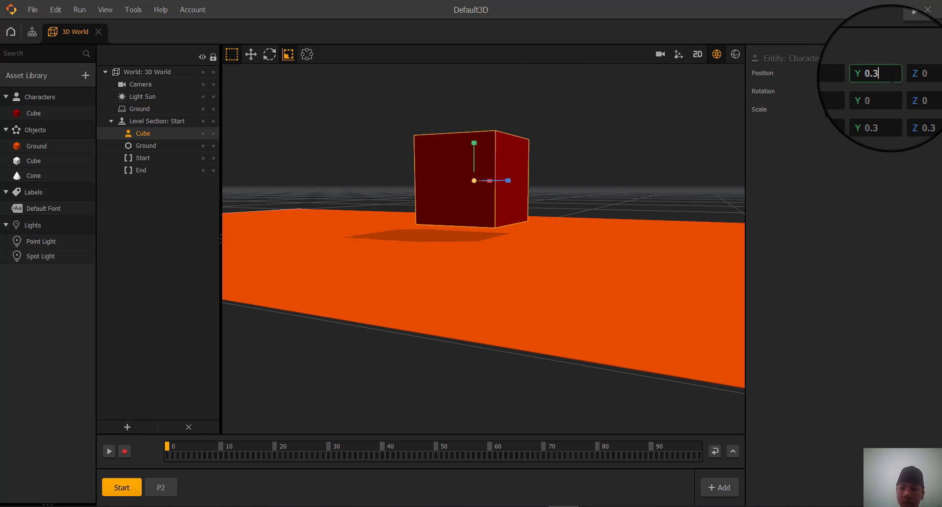
{"action": "left_click", "coordinate": [838, 253]}
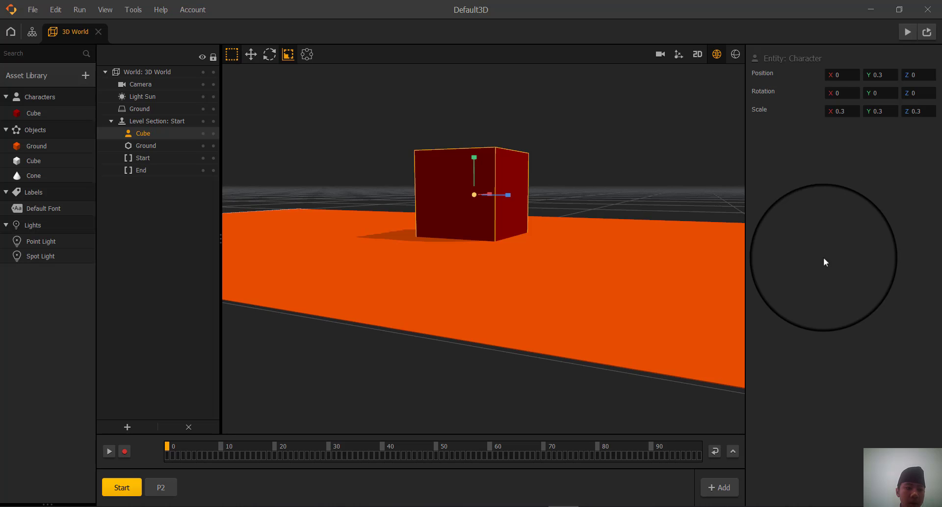
Return to section P2 and rename the cone asset as Enemy
{"action": "left_click", "coordinate": [161, 487]}
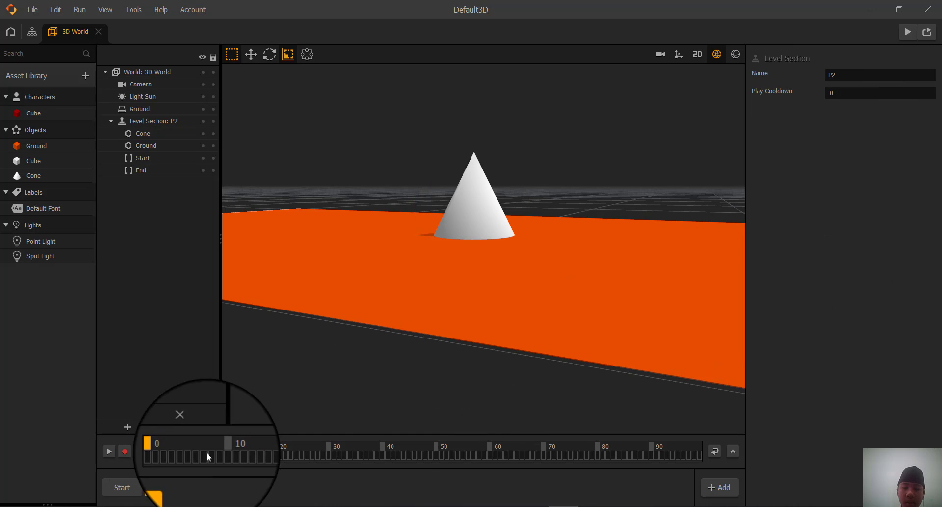
{"action": "right_click_drag", "start_coordinate": [540, 245], "coordinate": [608, 204]}
{"action": "scroll", "coordinate": [609, 203], "scroll_direction": "down", "scroll_amount": 3}
{"action": "middle_click_drag", "start_coordinate": [608, 203], "coordinate": [533, 214]}
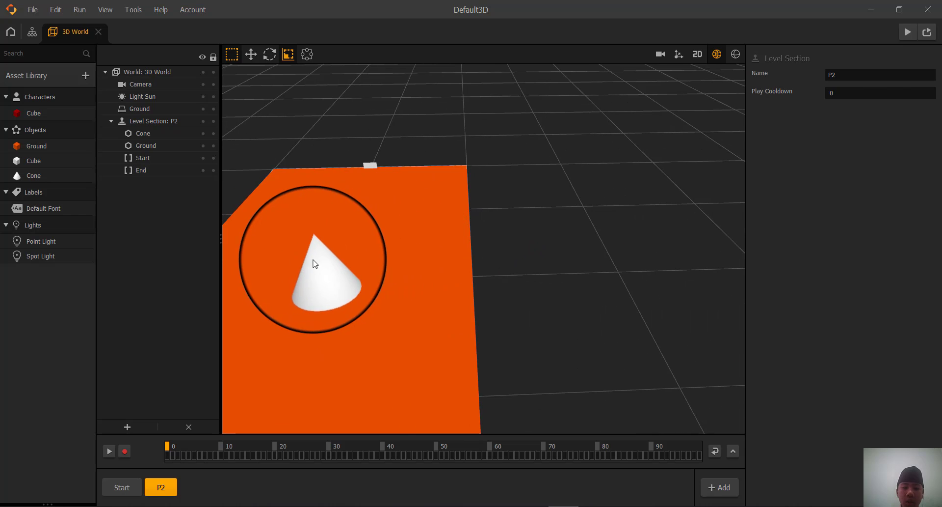
{"action": "left_click", "coordinate": [312, 263]}
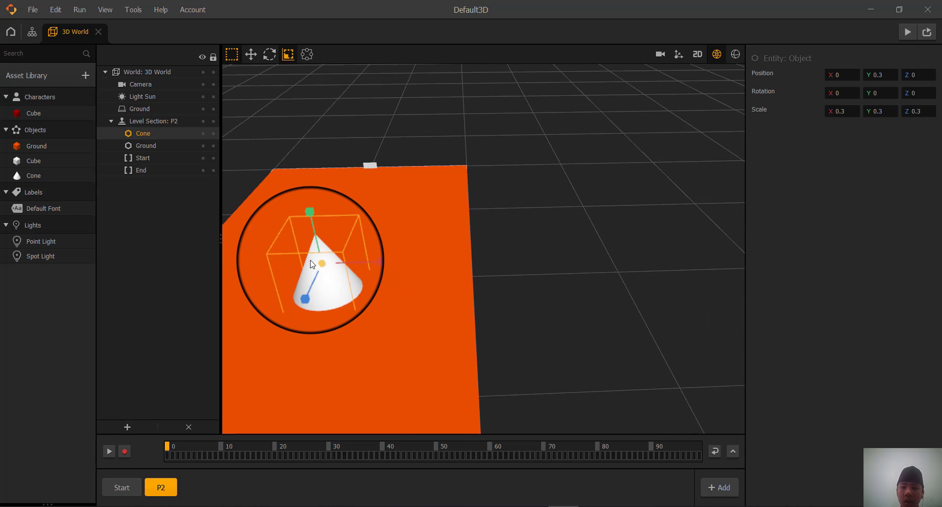
{"action": "left_click", "coordinate": [31, 176]}
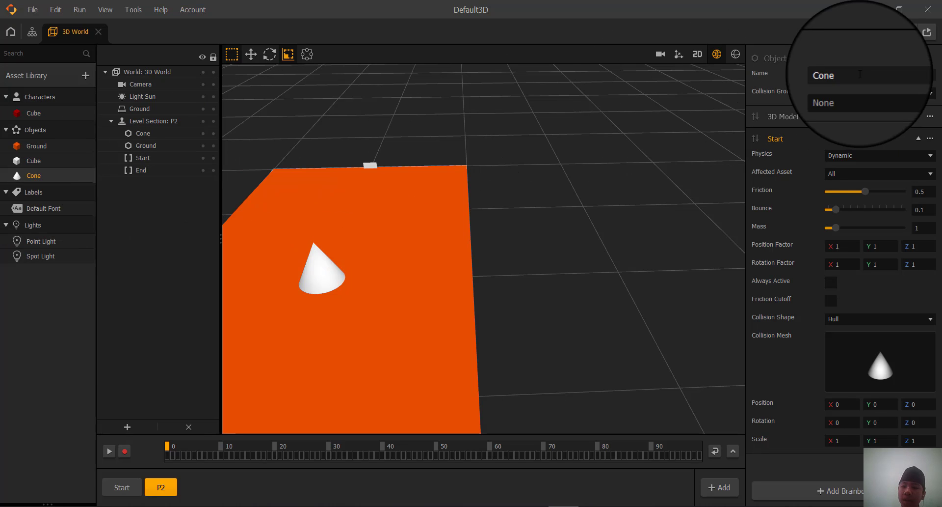
{"action": "double_click", "coordinate": [834, 74]}
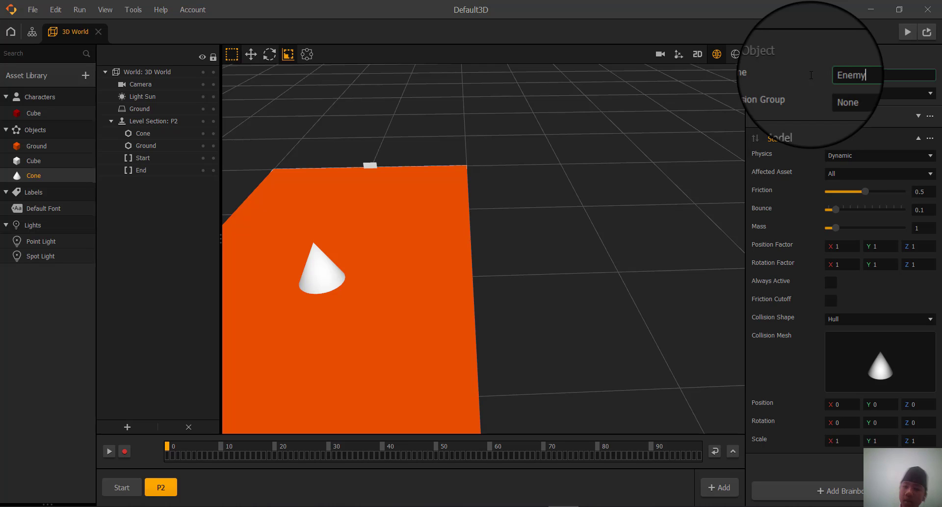
Set the Enemy asset's collision group to Enemy and its physics to Static
{"action": "left_click", "coordinate": [844, 93]}
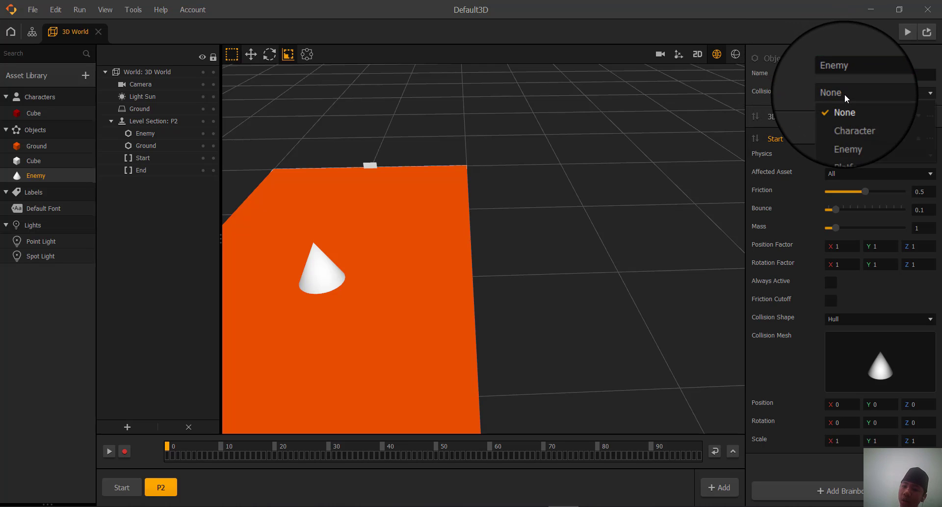
{"action": "left_click", "coordinate": [855, 131]}
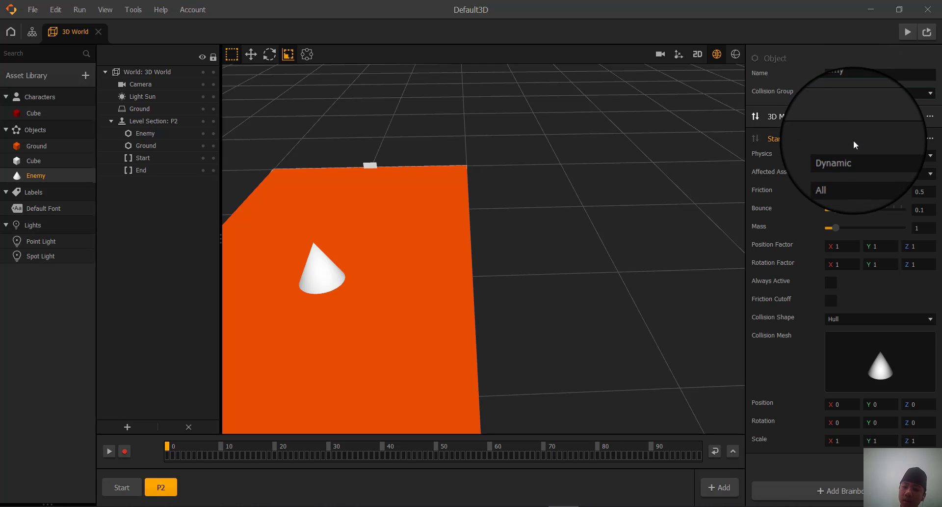
{"action": "left_click", "coordinate": [850, 158]}
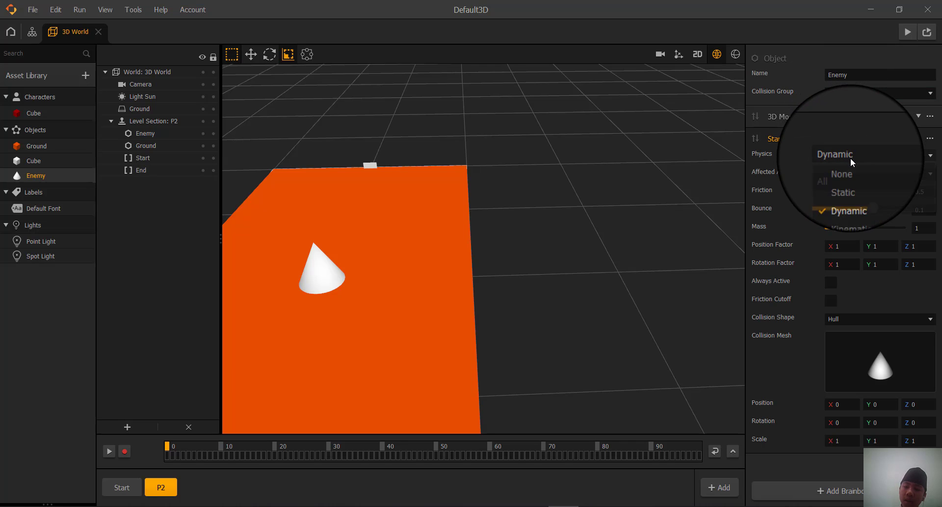
{"action": "left_click", "coordinate": [852, 178]}
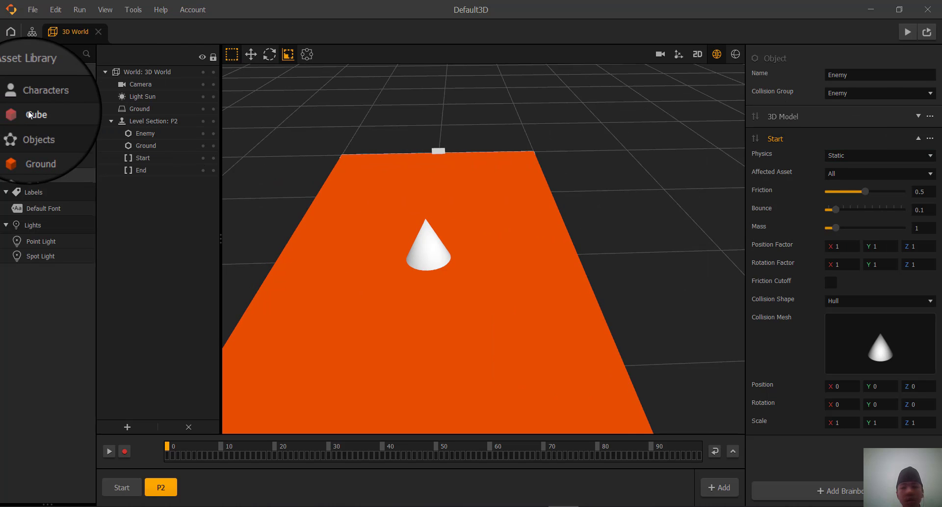
Review the character cube's physics settings and the Enemy asset's collision mesh
{"action": "left_click", "coordinate": [90, 115]}
{"action": "scroll", "coordinate": [806, 142], "scroll_direction": "down", "scroll_amount": 5}
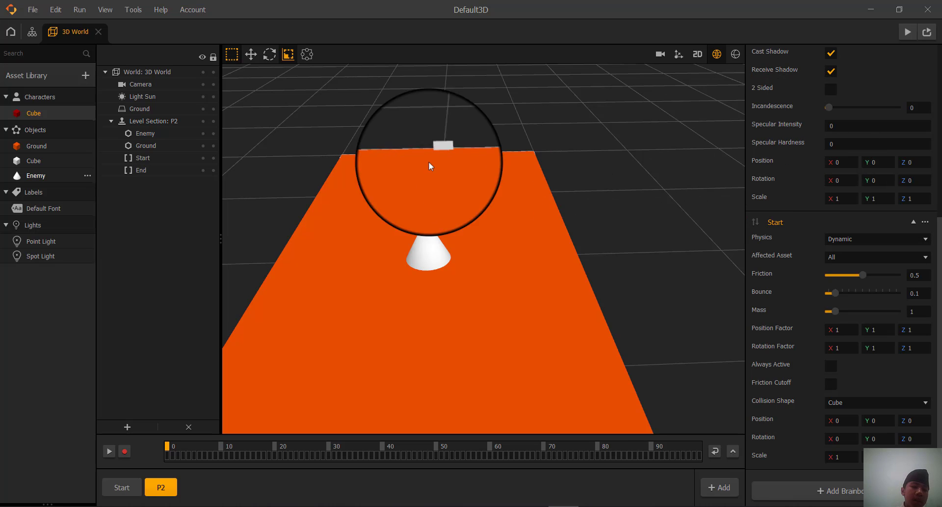
{"action": "left_click", "coordinate": [51, 180]}
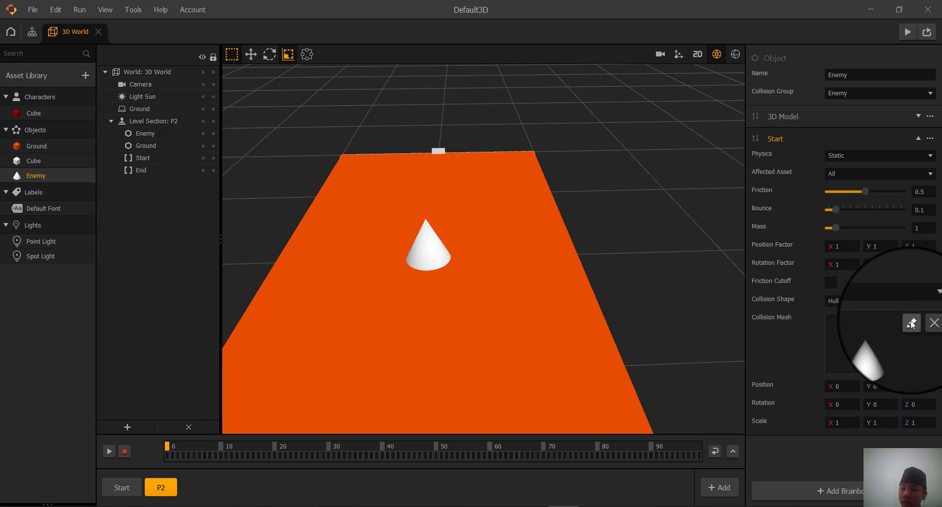
{"action": "left_click", "coordinate": [911, 321]}
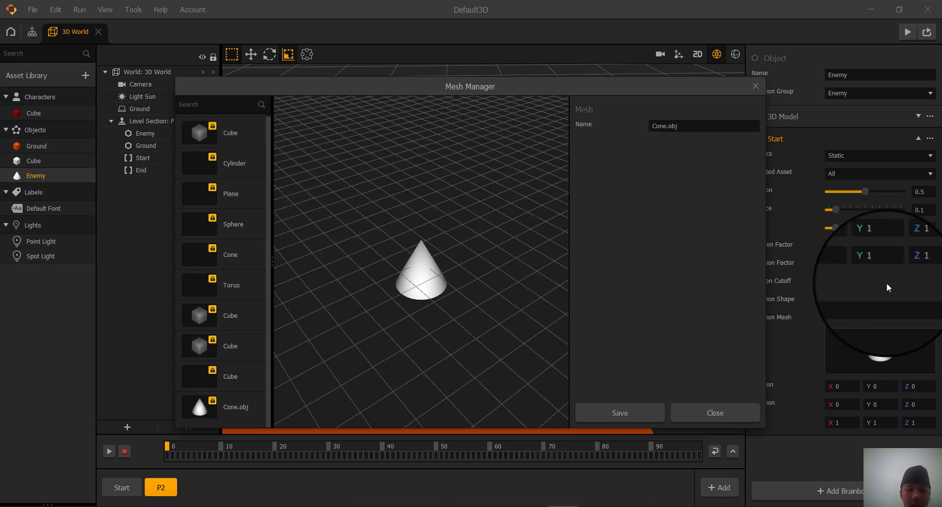
{"action": "left_click", "coordinate": [751, 87]}
Change the Enemy cone's 3D model color to red #ff0000
{"action": "left_click", "coordinate": [785, 116]}
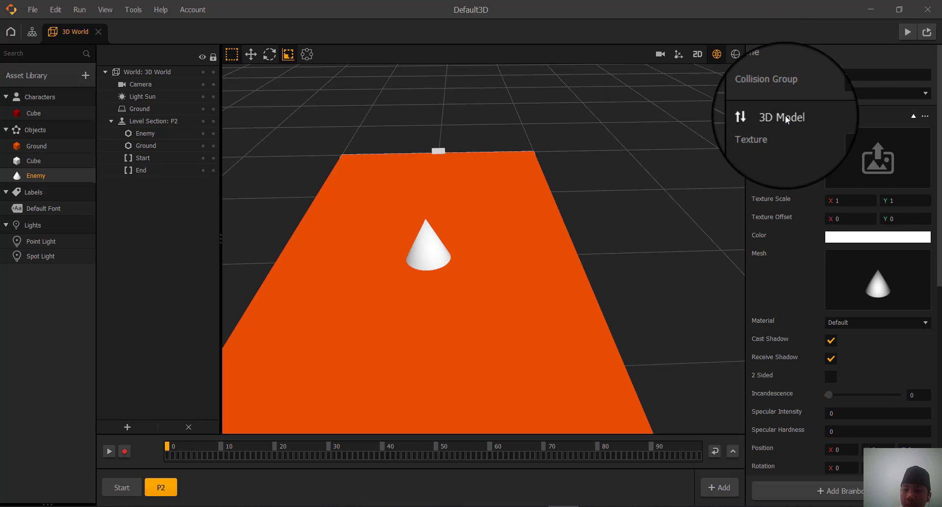
{"action": "left_click", "coordinate": [869, 238]}
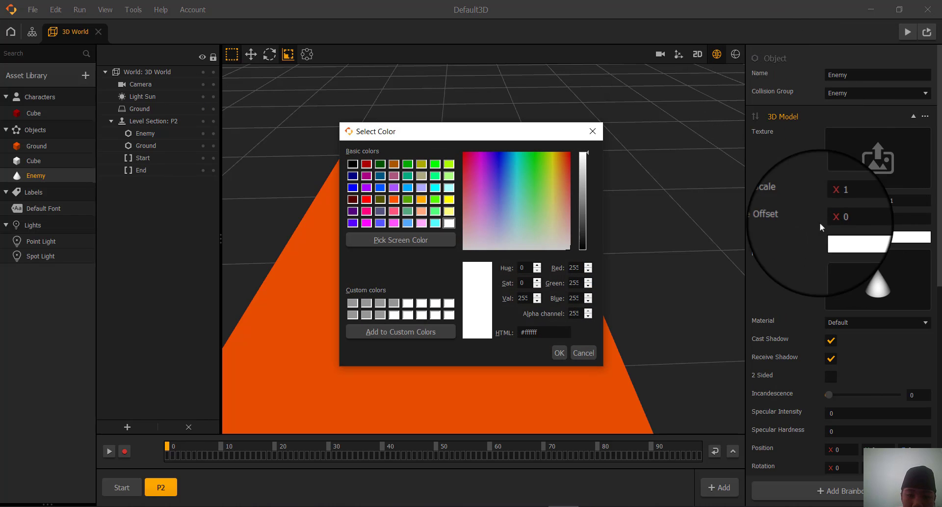
{"action": "left_click_drag", "start_coordinate": [580, 126], "coordinate": [788, 122]}
{"action": "left_click", "coordinate": [575, 201]}
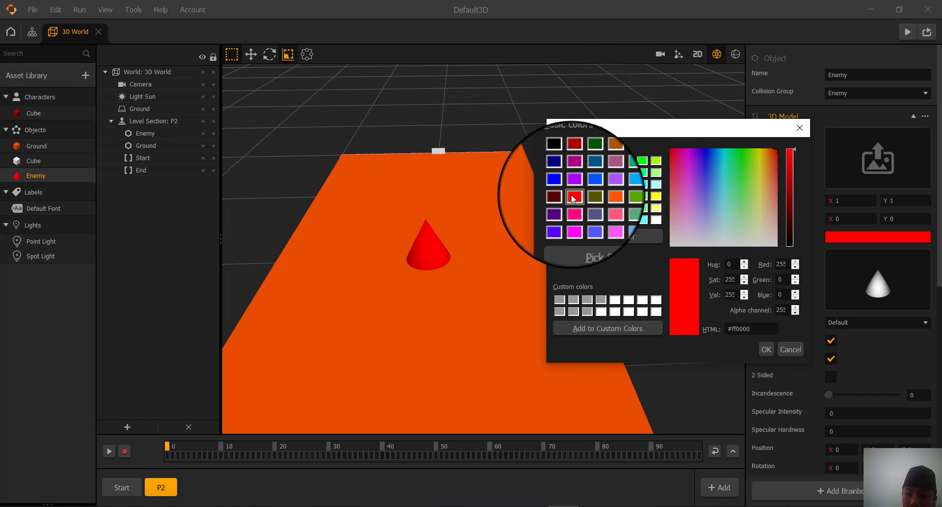
{"action": "left_click", "coordinate": [560, 160]}
{"action": "left_click", "coordinate": [563, 196]}
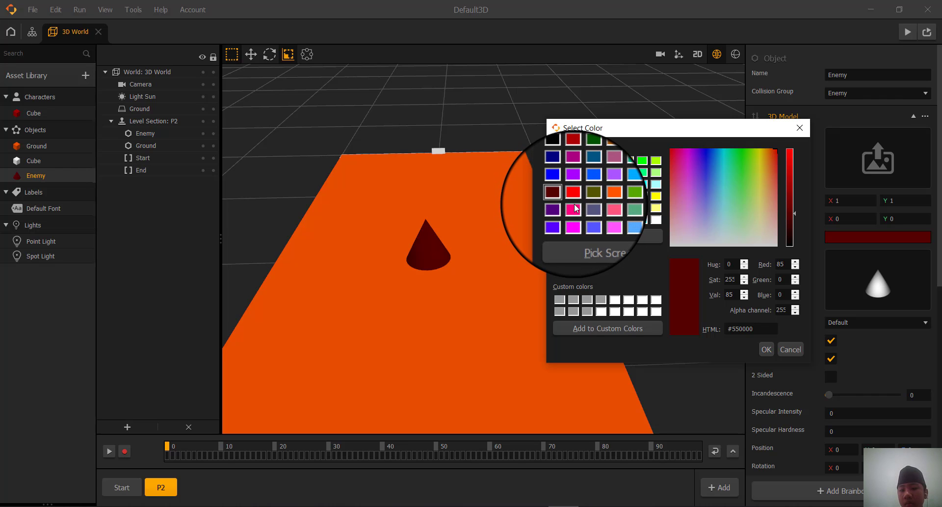
{"action": "left_click", "coordinate": [574, 206]}
{"action": "left_click", "coordinate": [573, 195]}
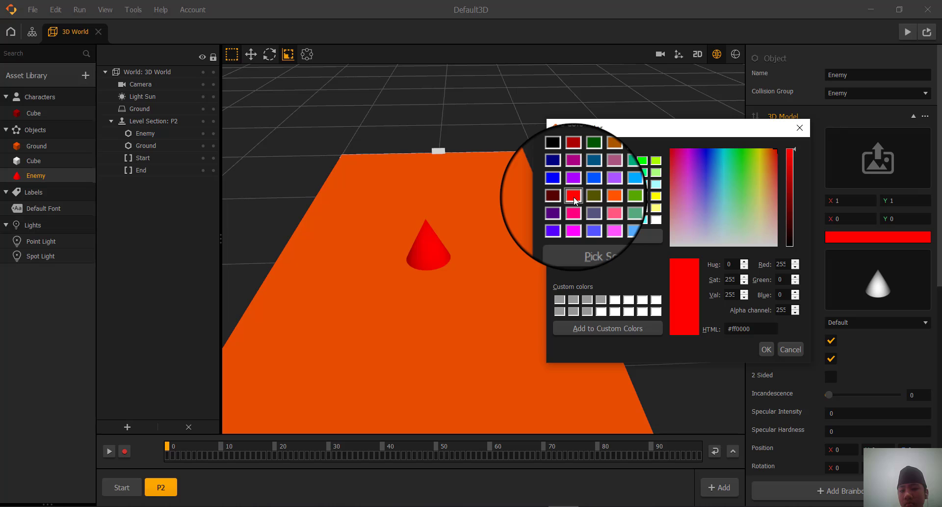
{"action": "left_click", "coordinate": [767, 349]}
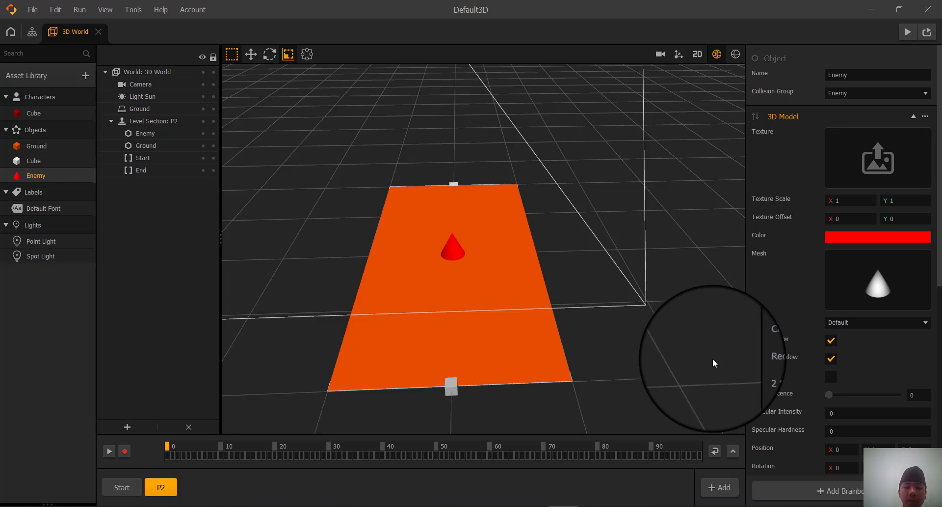
Compare the Start and P2 level sections in the 3D world
{"action": "left_click", "coordinate": [130, 487]}
{"action": "left_click", "coordinate": [157, 487]}
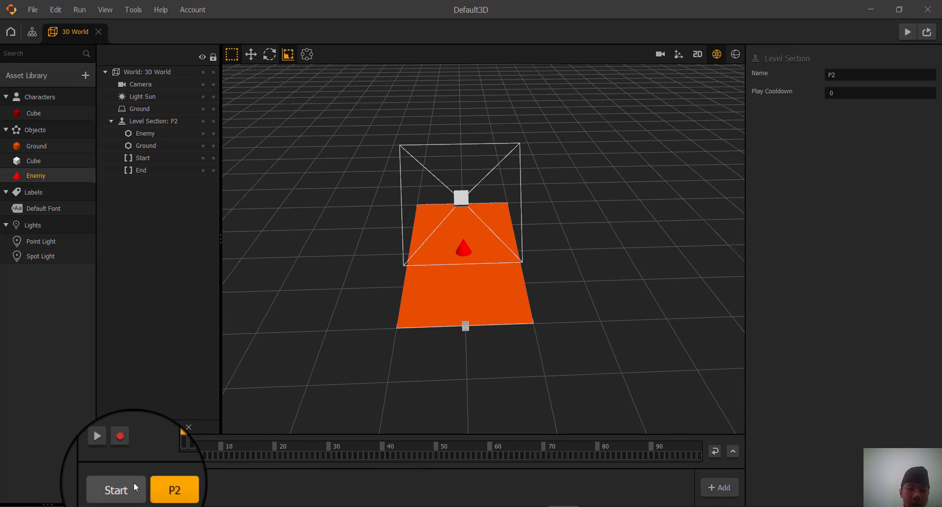
{"action": "left_click", "coordinate": [134, 487]}
{"action": "left_click", "coordinate": [154, 487]}
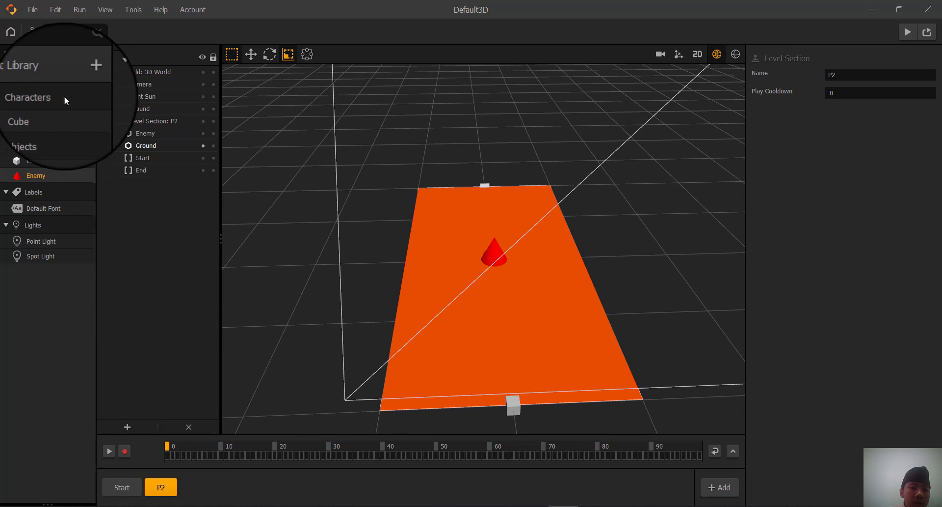
Add the Coin smart asset to the asset library and return to the 3D World
{"action": "left_click", "coordinate": [61, 81]}
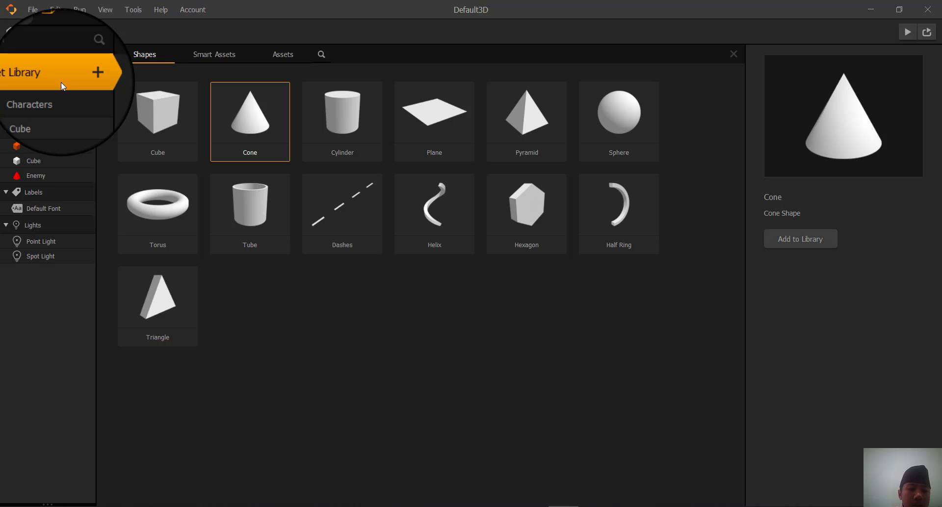
{"action": "left_click", "coordinate": [197, 57]}
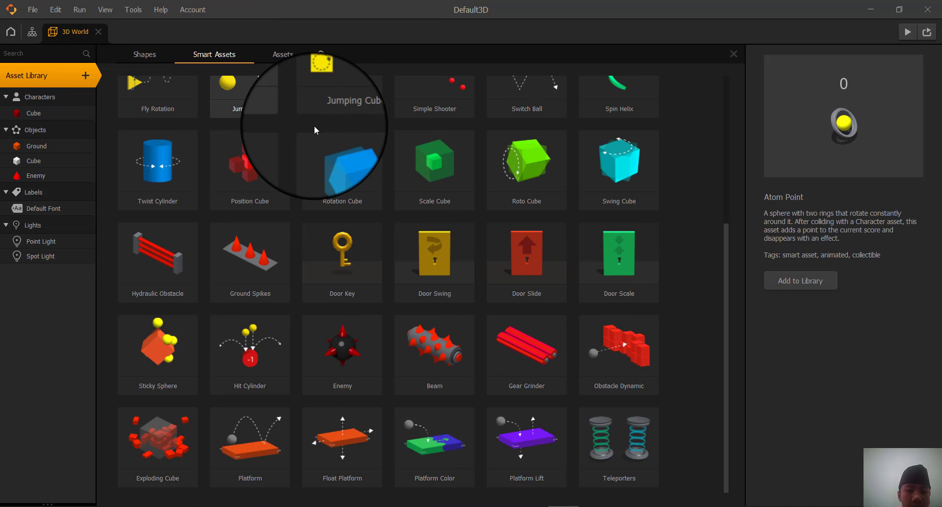
{"action": "scroll", "coordinate": [315, 130], "scroll_direction": "up", "scroll_amount": 3}
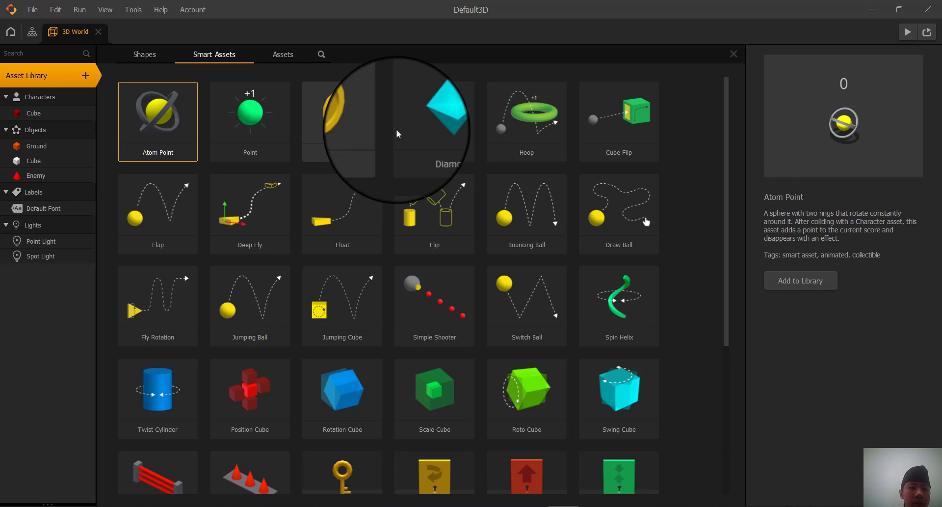
{"action": "left_click", "coordinate": [381, 132]}
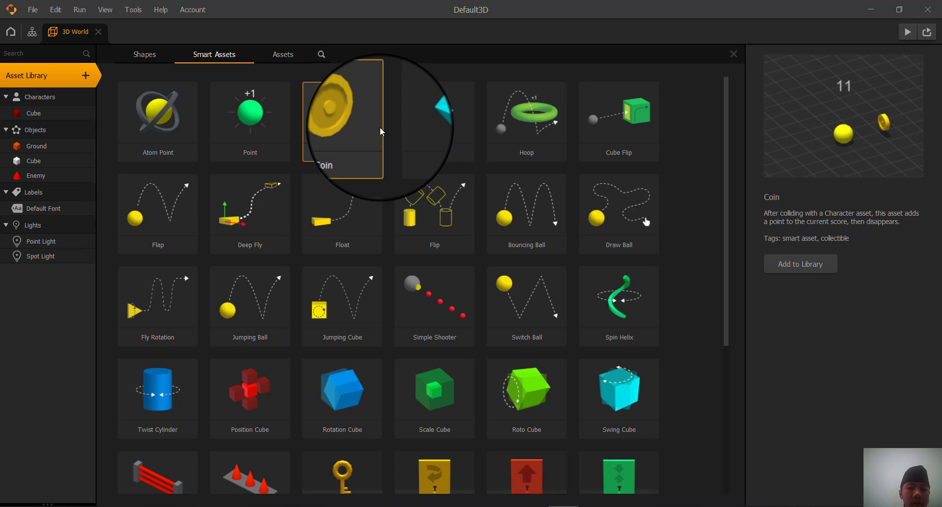
{"action": "left_click", "coordinate": [787, 269]}
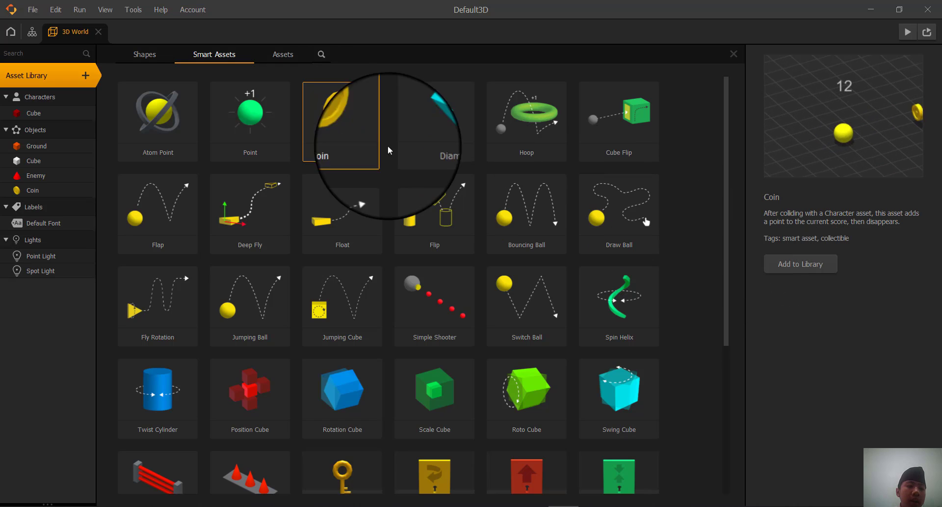
{"action": "left_click", "coordinate": [69, 31]}
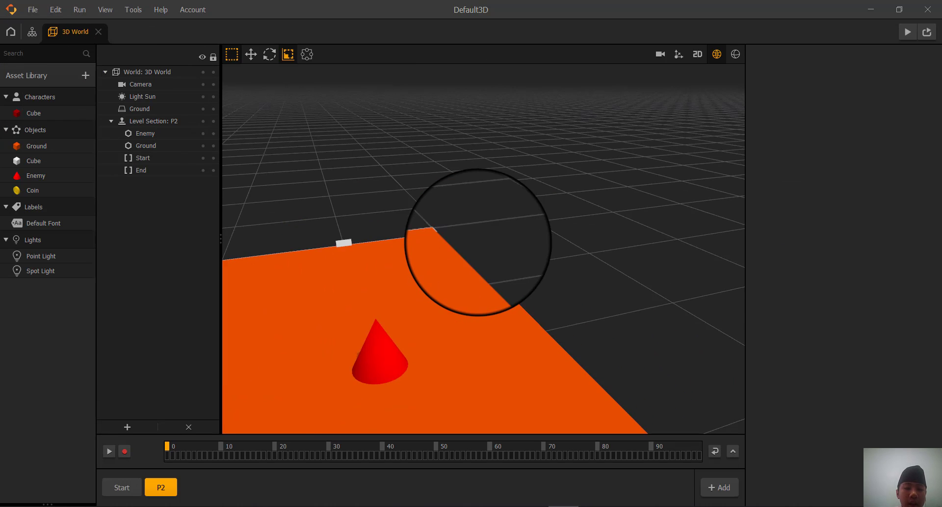
Place a coin in section P2 and set its position to X 0, Y 1 and Z 0
{"action": "left_click_drag", "start_coordinate": [14, 192], "coordinate": [520, 315]}
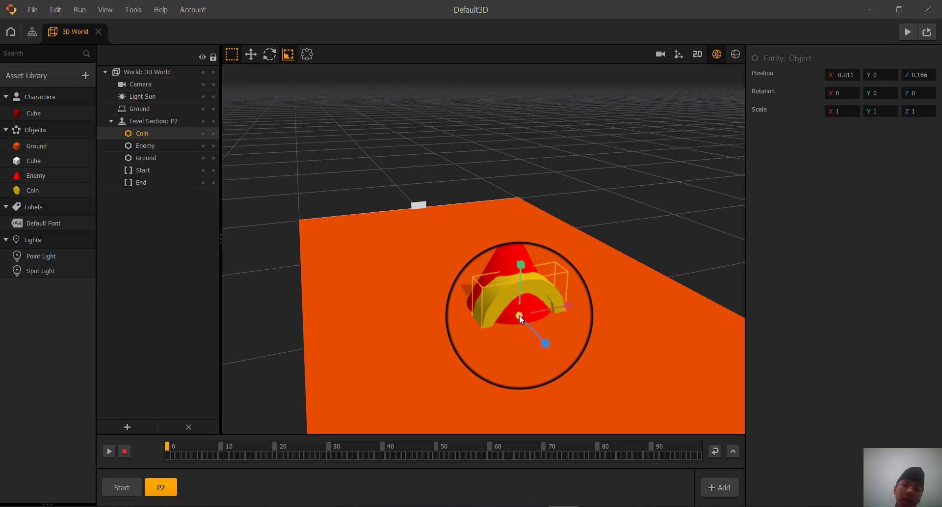
{"action": "left_click", "coordinate": [858, 75]}
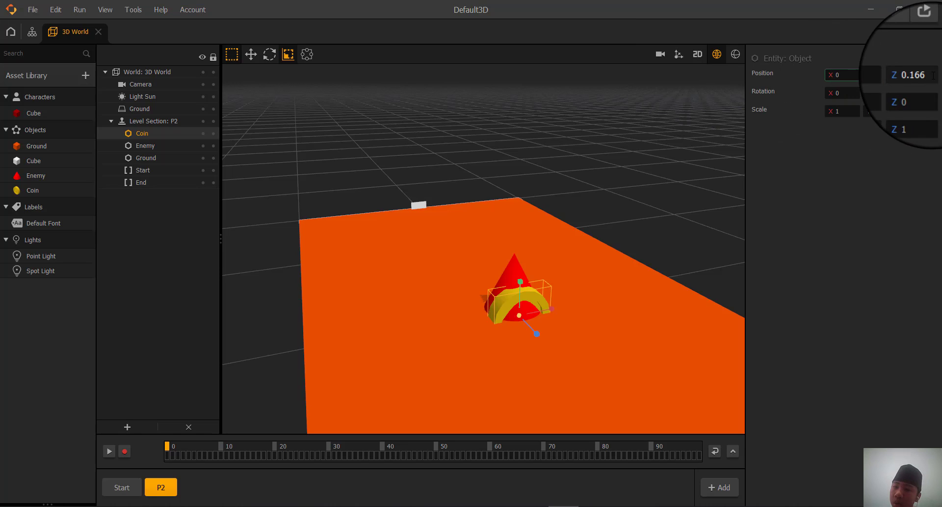
{"action": "left_click_drag", "start_coordinate": [933, 74], "coordinate": [815, 78]}
{"action": "type", "text": "0"}
{"action": "left_click", "coordinate": [861, 214]}
{"action": "type", "text": "1"}
{"action": "left_click", "coordinate": [884, 213]}
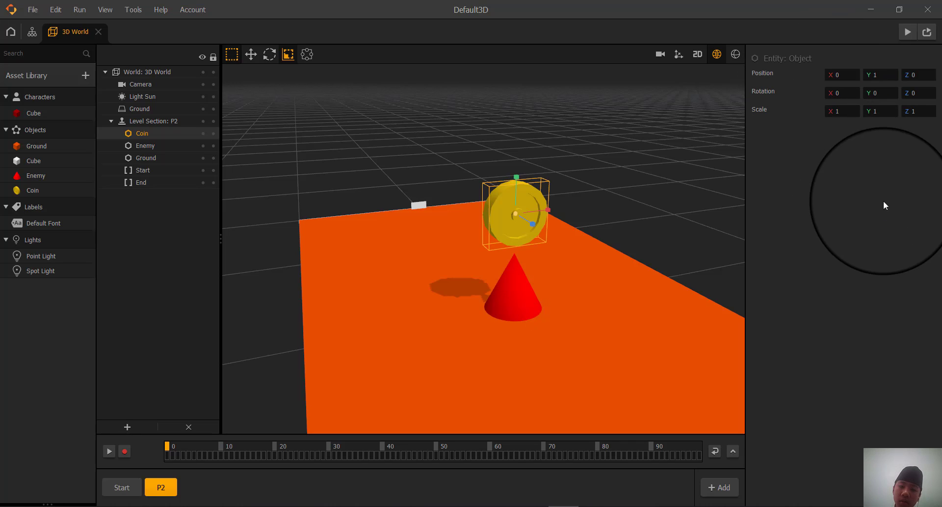
Try raising the coin to Y positions 2 and 1.5 above the enemy cone
{"action": "type", "text": "2"}
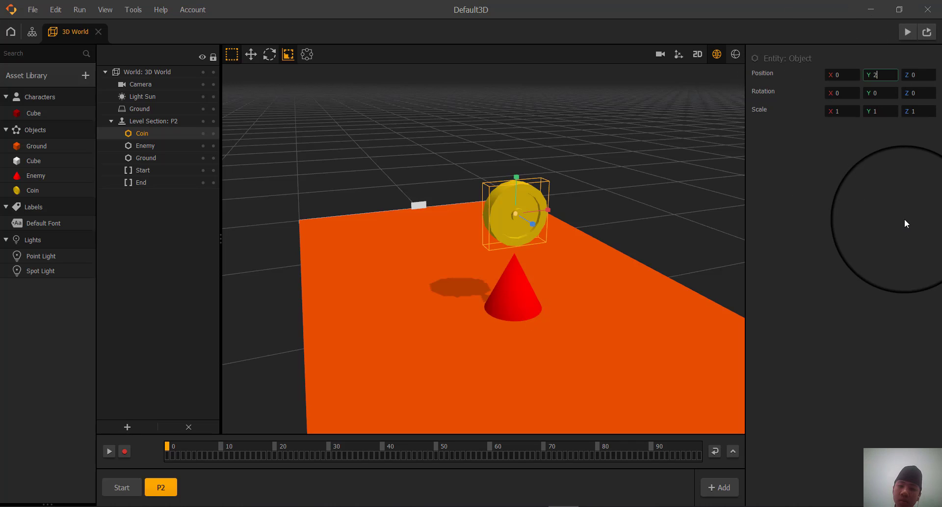
{"action": "left_click", "coordinate": [905, 219]}
{"action": "left_click_drag", "start_coordinate": [885, 73], "coordinate": [788, 66]}
{"action": "type", "text": "1.5"}
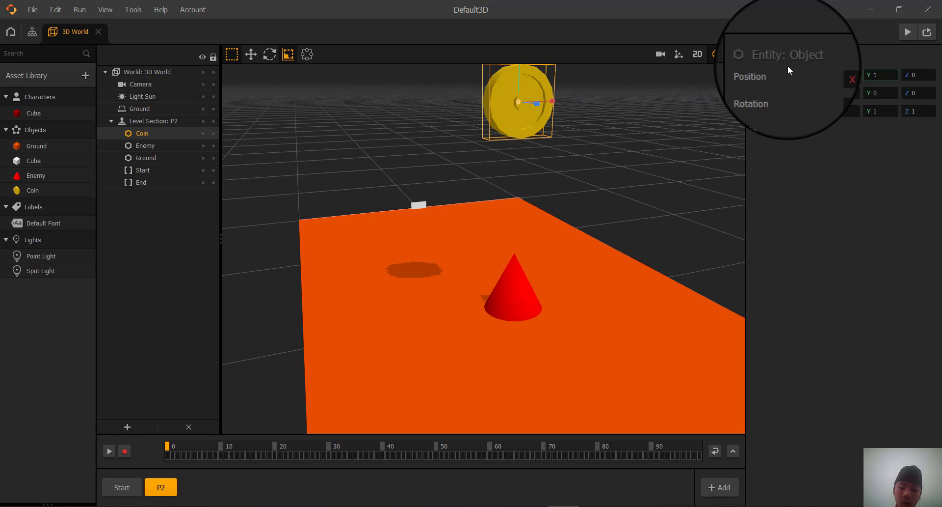
{"action": "left_click", "coordinate": [887, 227]}
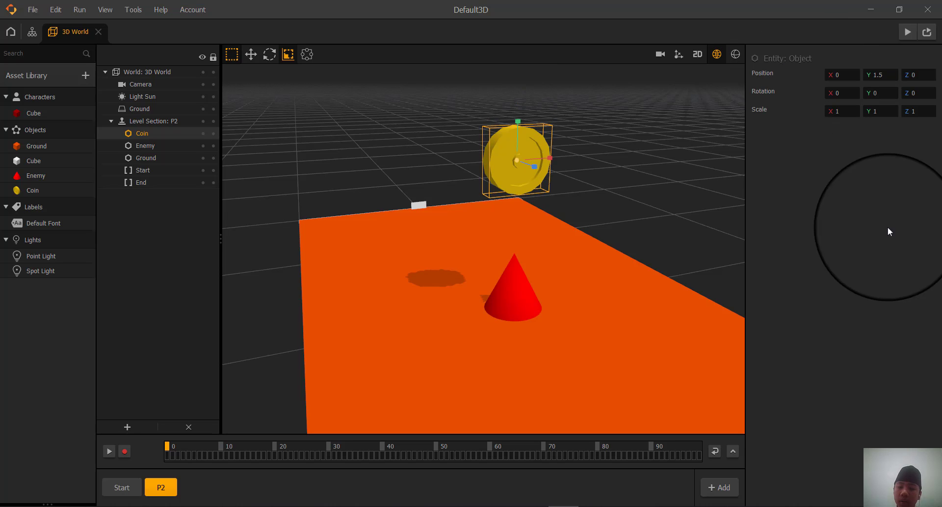
{"action": "left_click", "coordinate": [643, 166]}
{"action": "scroll", "coordinate": [638, 168], "scroll_direction": "down", "scroll_amount": 4}
{"action": "middle_click_drag", "start_coordinate": [558, 185], "coordinate": [526, 202]}
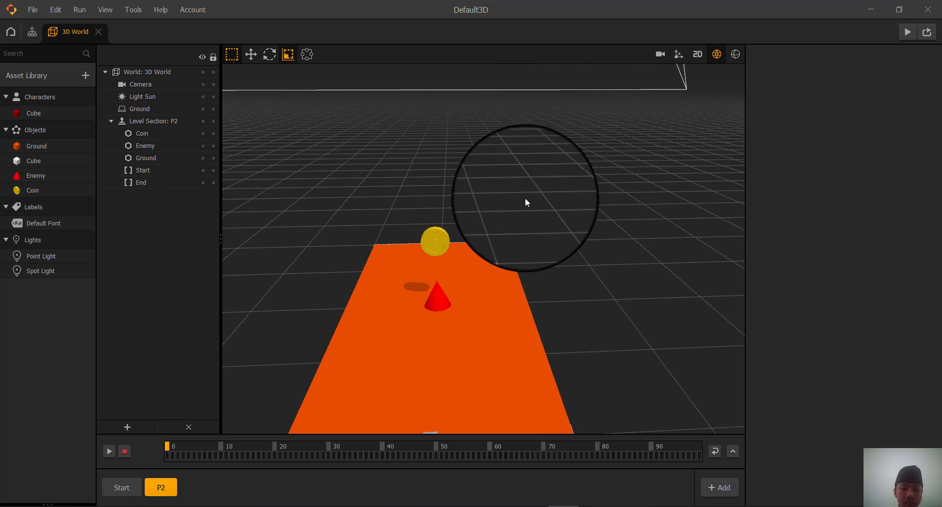
Set the coin's Y position to 1.2 in section P2
{"action": "left_click", "coordinate": [435, 240]}
{"action": "left_click_drag", "start_coordinate": [887, 74], "coordinate": [830, 76]}
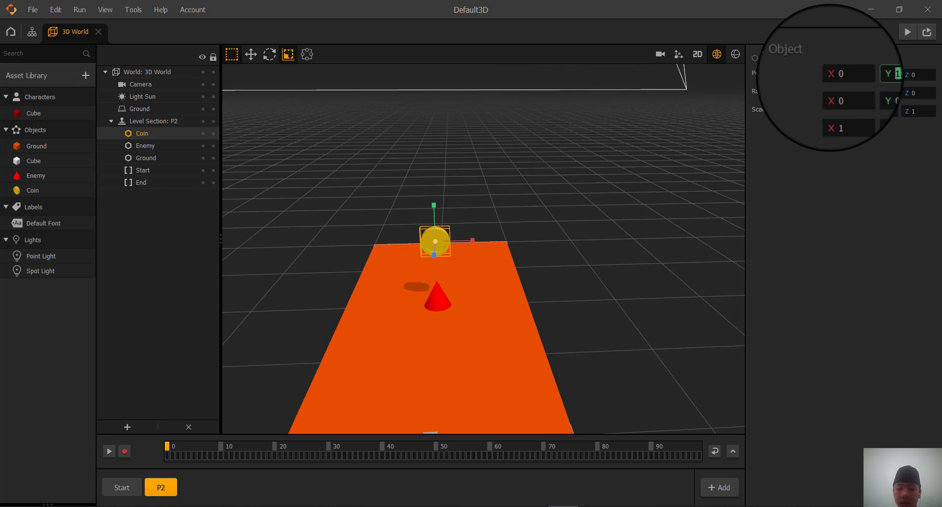
{"action": "type", "text": "1"}
{"action": "left_click", "coordinate": [872, 275]}
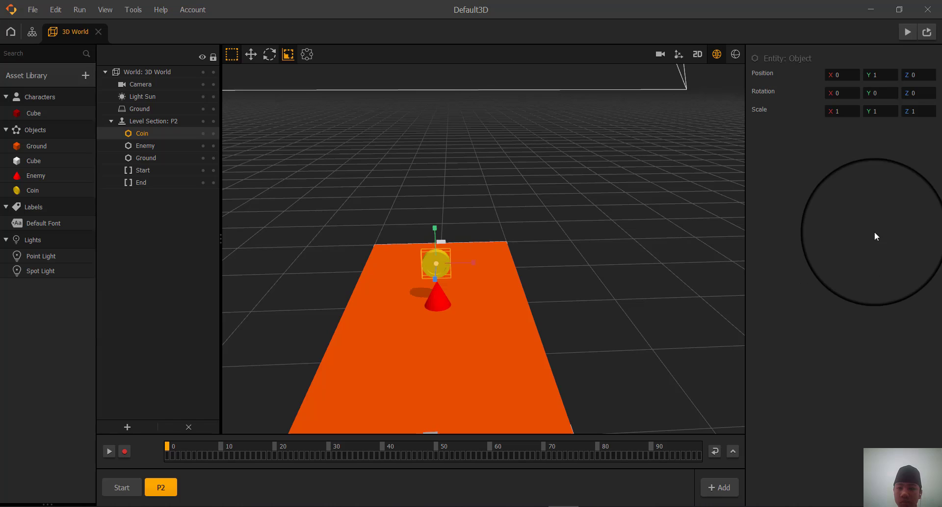
{"action": "left_click", "coordinate": [883, 75]}
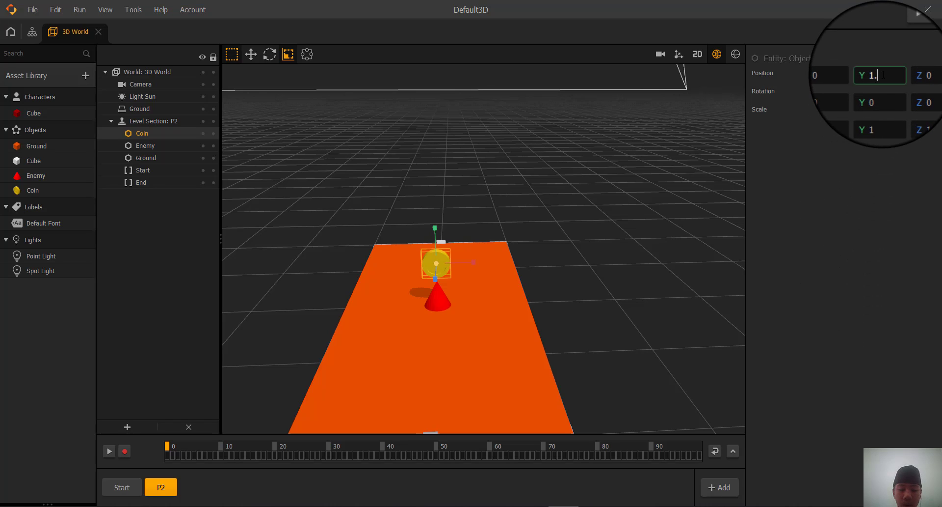
{"action": "type", "text": ".2"}
{"action": "left_click", "coordinate": [868, 193]}
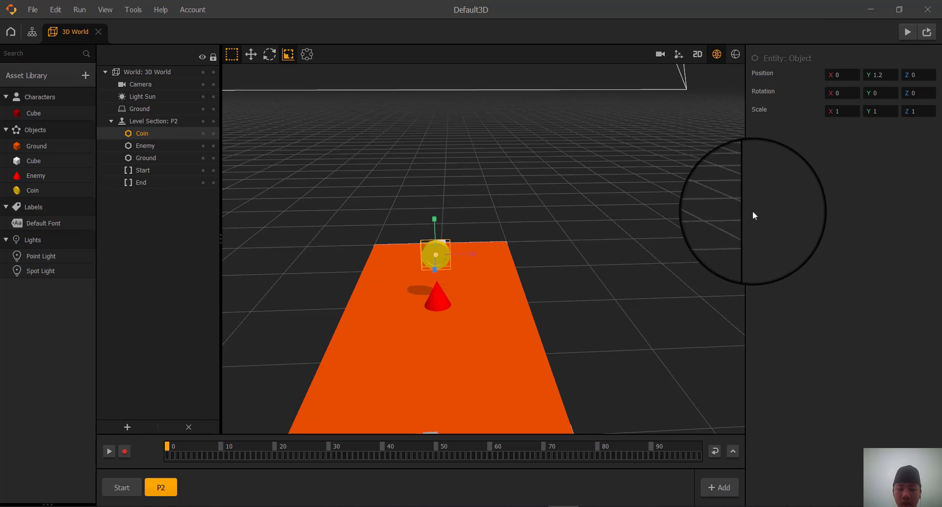
{"action": "left_click", "coordinate": [711, 216]}
{"action": "middle_click_drag", "start_coordinate": [606, 208], "coordinate": [558, 201]}
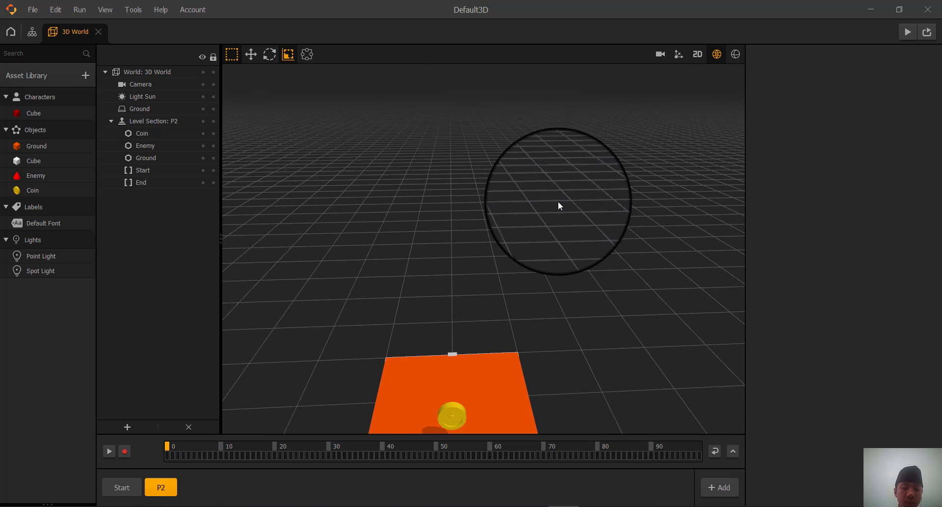
{"action": "right_click_drag", "start_coordinate": [548, 218], "coordinate": [561, 200]}
{"action": "middle_click_drag", "start_coordinate": [561, 201], "coordinate": [572, 164]}
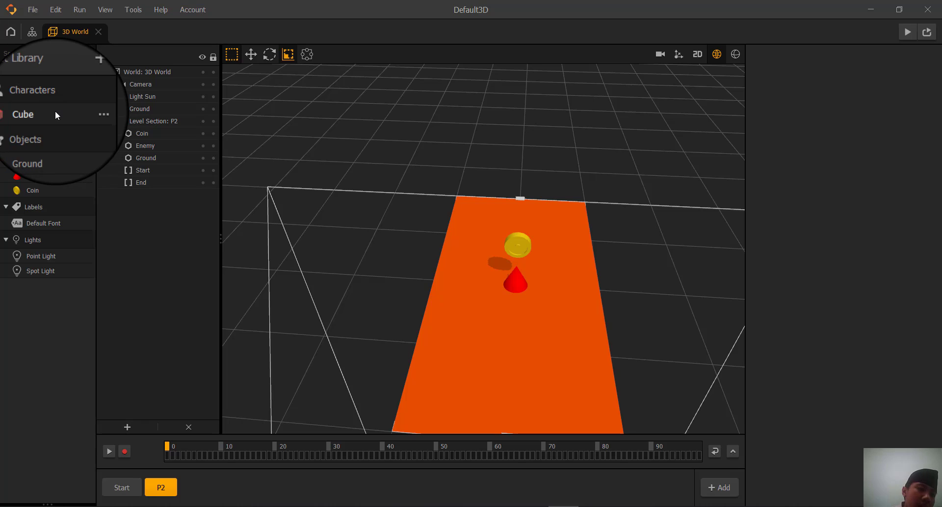
Set the world camera's Position Follow to Character
{"action": "left_click", "coordinate": [141, 85]}
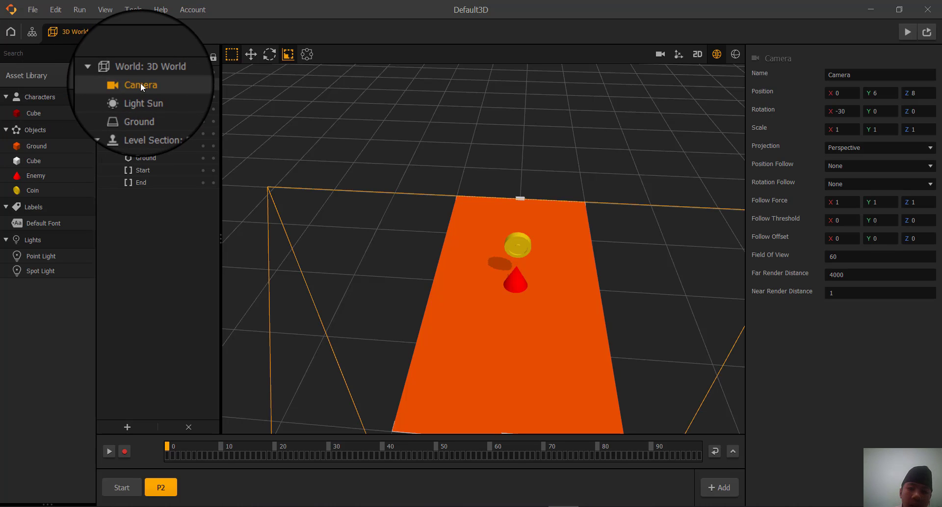
{"action": "left_click", "coordinate": [855, 166]}
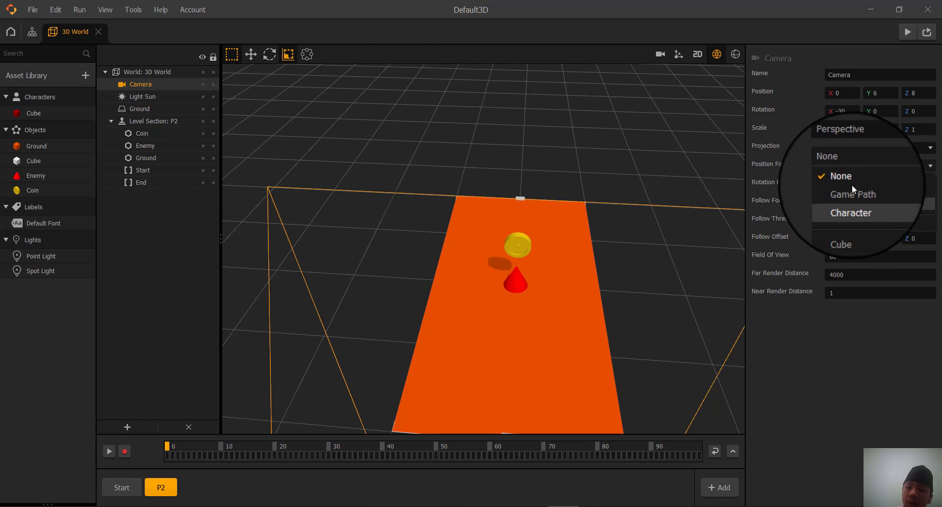
{"action": "left_click", "coordinate": [849, 202]}
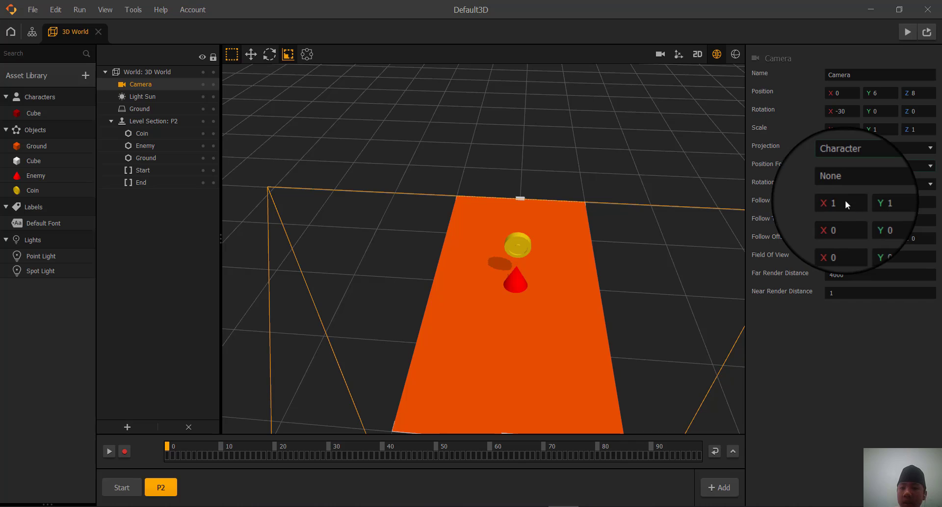
Move the camera closer to the section through the camera view, to about Y 5.5 and Z 7.134, and return to the free view
{"action": "left_click", "coordinate": [661, 55]}
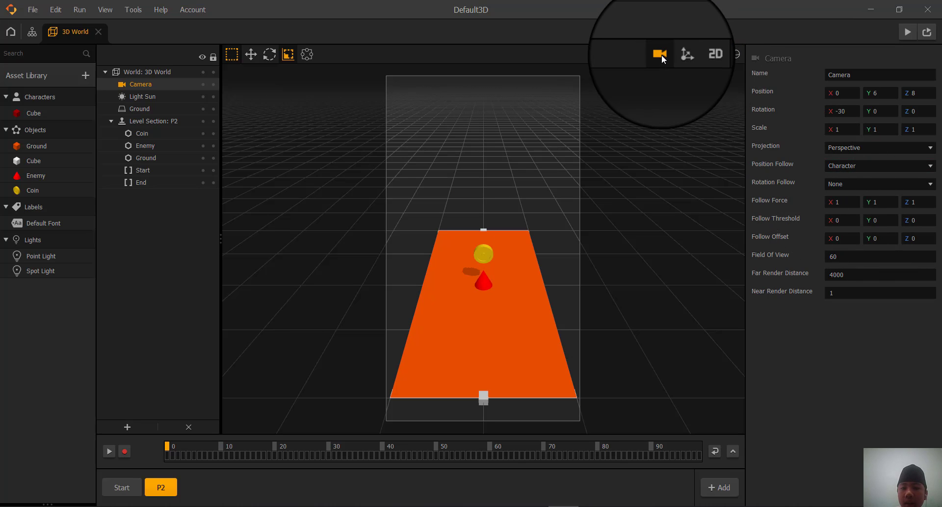
{"action": "scroll", "coordinate": [469, 268], "scroll_direction": "up", "scroll_amount": 1}
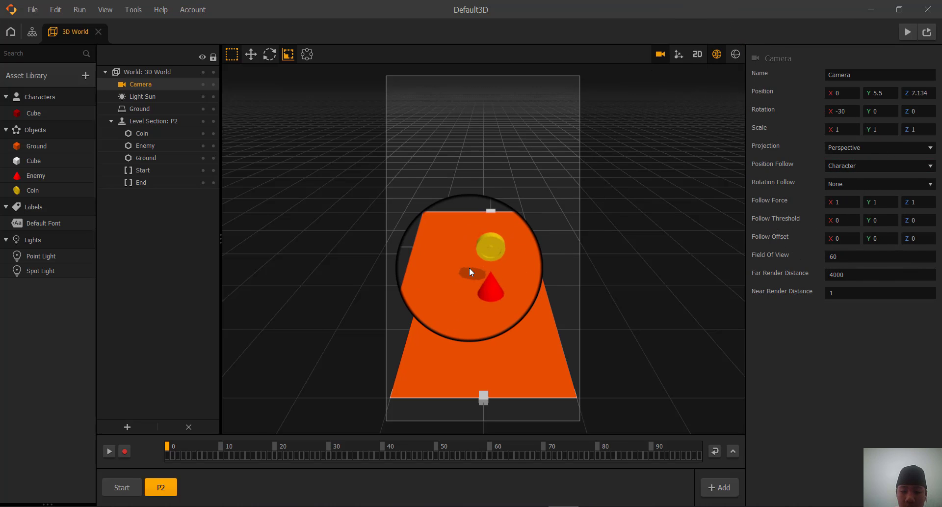
{"action": "scroll", "coordinate": [470, 267], "scroll_direction": "down", "scroll_amount": 1}
{"action": "scroll", "coordinate": [490, 256], "scroll_direction": "up", "scroll_amount": 1}
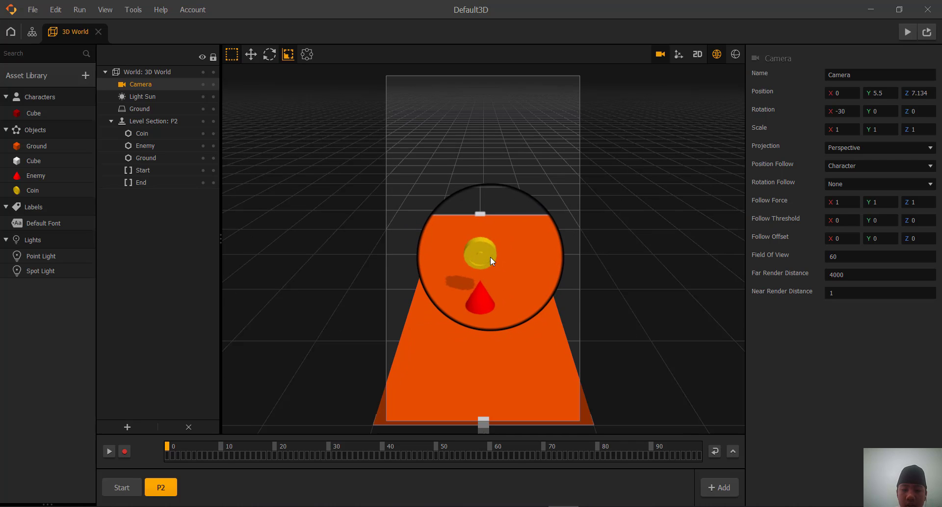
{"action": "left_click", "coordinate": [660, 54]}
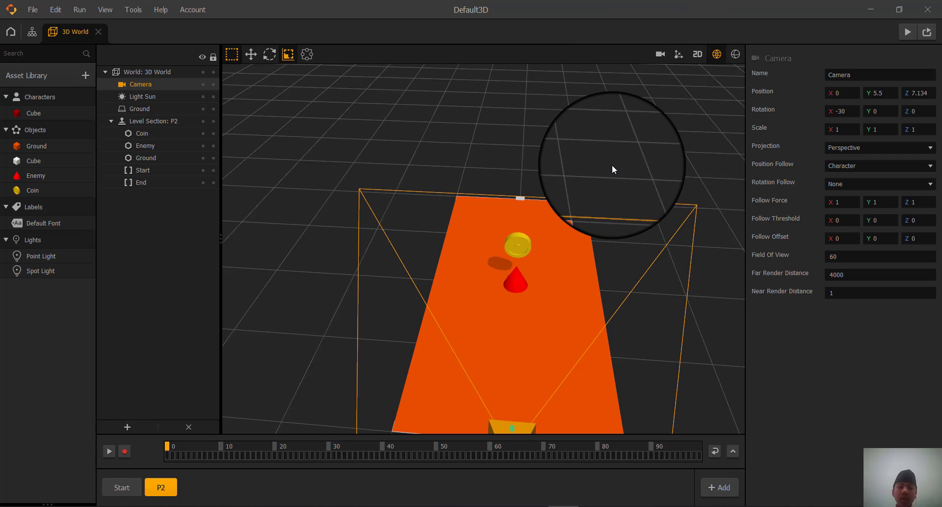
Open the Cube character's node graph and add a Move node below the 3D Model node
{"action": "double_click", "coordinate": [30, 117]}
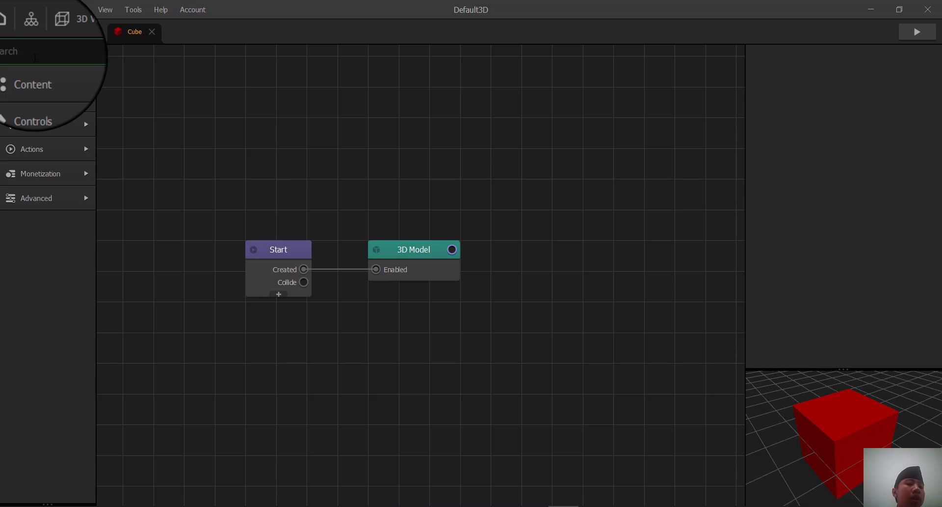
{"action": "left_click", "coordinate": [35, 58]}
{"action": "type", "text": "move"}
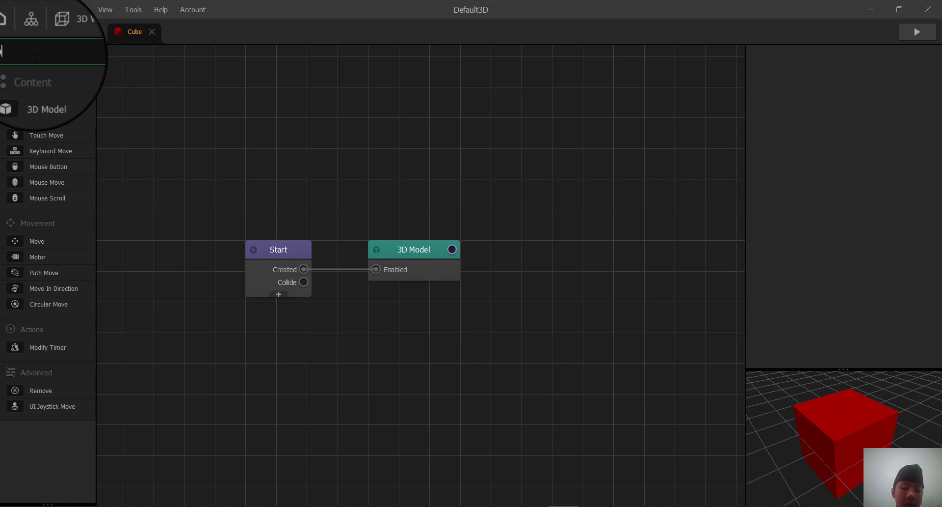
{"action": "left_click_drag", "start_coordinate": [30, 167], "coordinate": [347, 323]}
Add a Jump node above the 3D Model node and a Touch node beside Move in the Cube's graph
{"action": "left_click_drag", "start_coordinate": [45, 55], "coordinate": [0, 45]}
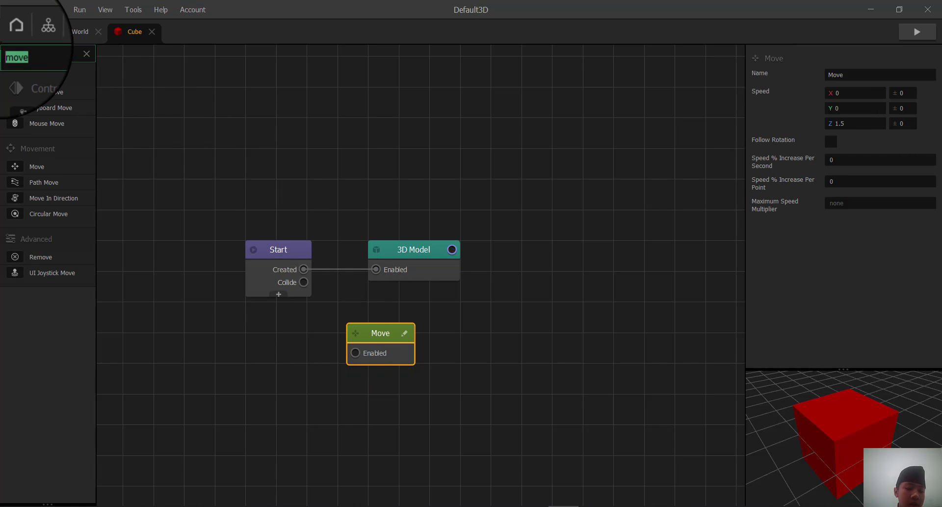
{"action": "type", "text": "jump"}
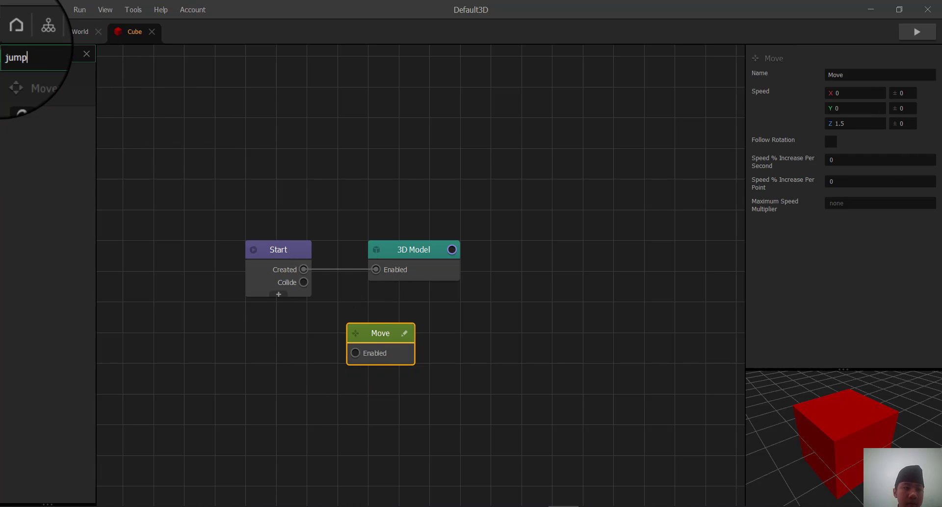
{"action": "left_click_drag", "start_coordinate": [21, 93], "coordinate": [467, 162]}
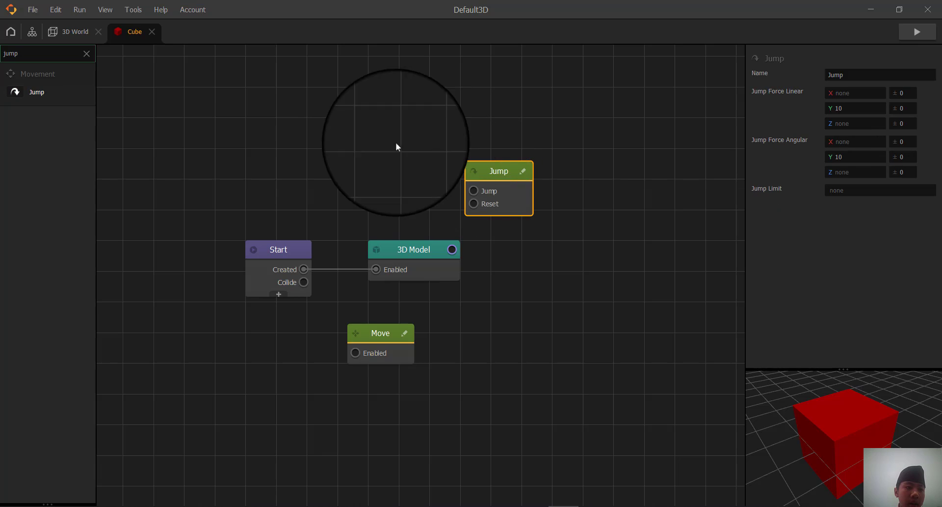
{"action": "left_click", "coordinate": [84, 54]}
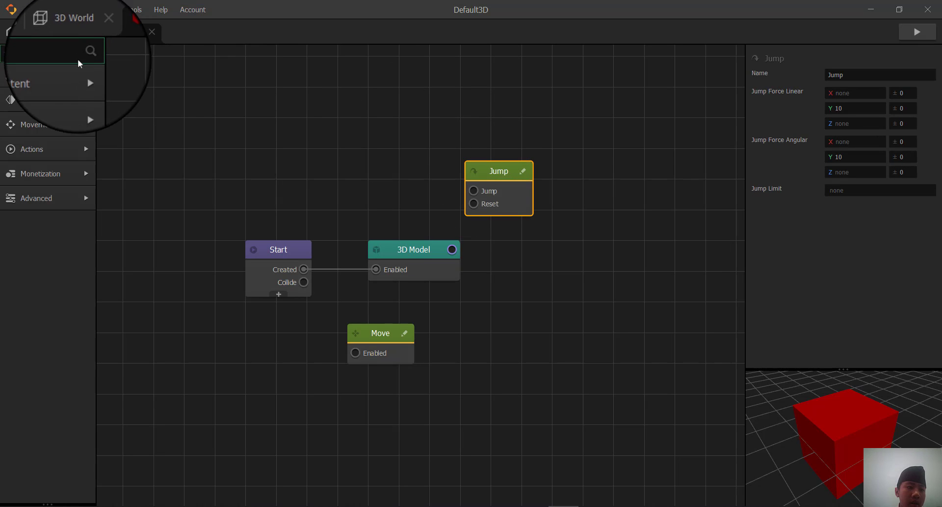
{"action": "left_click", "coordinate": [52, 100]}
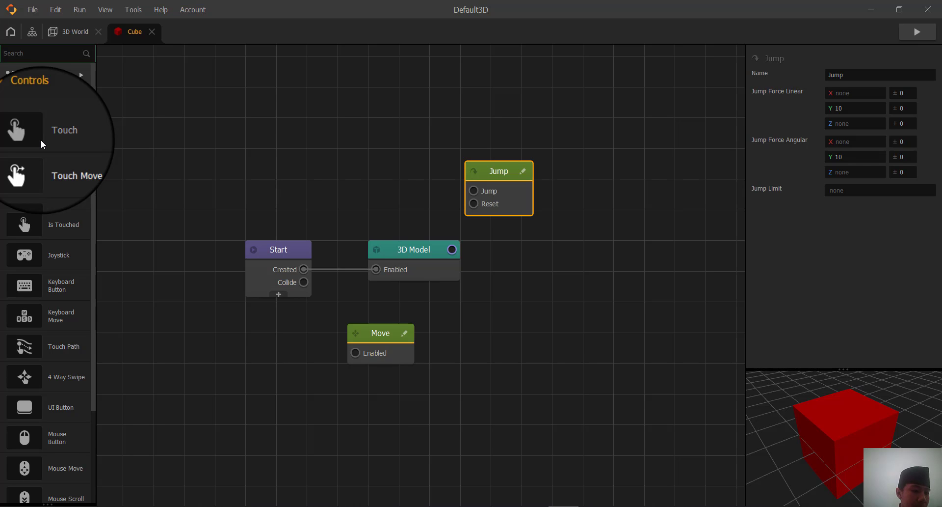
{"action": "left_click_drag", "start_coordinate": [49, 138], "coordinate": [470, 327]}
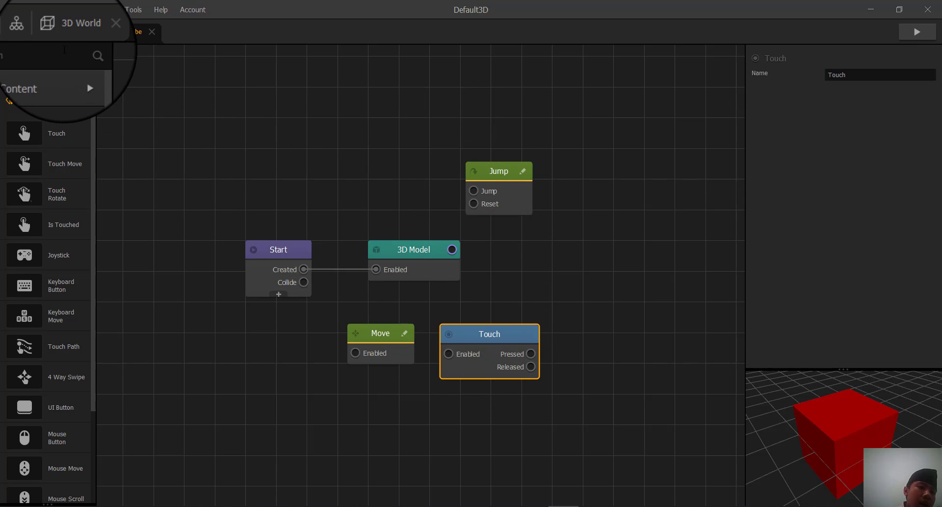
Add an If Collide node and an Event node above the Start and 3D Model nodes
{"action": "type", "text": "if"}
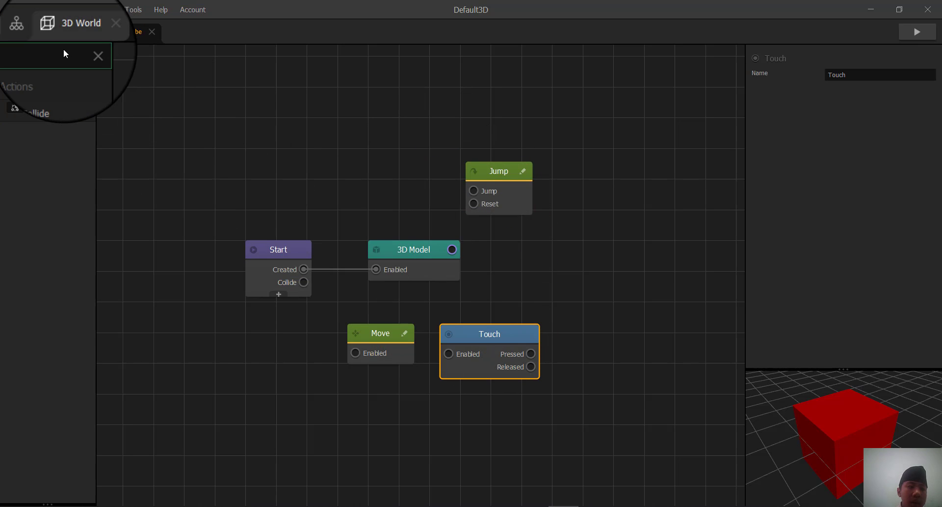
{"action": "left_click_drag", "start_coordinate": [36, 92], "coordinate": [350, 162]}
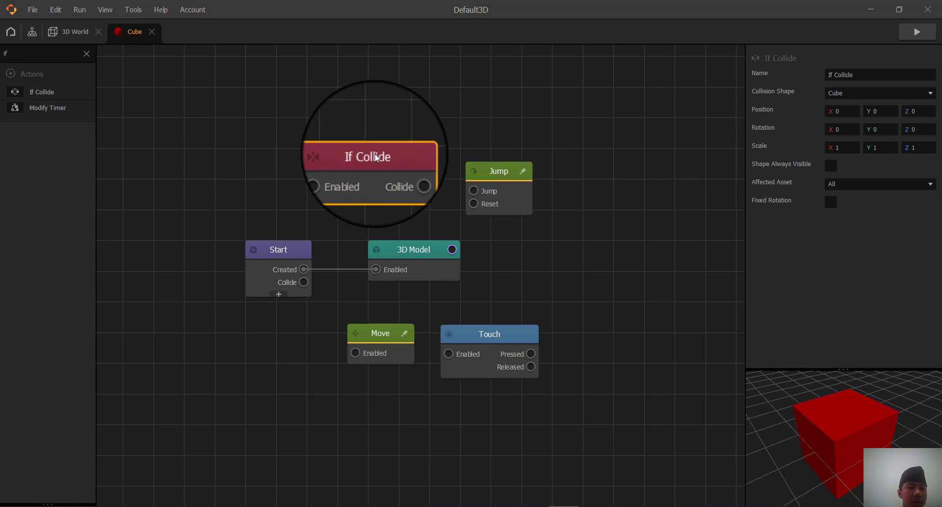
{"action": "double_click", "coordinate": [19, 54]}
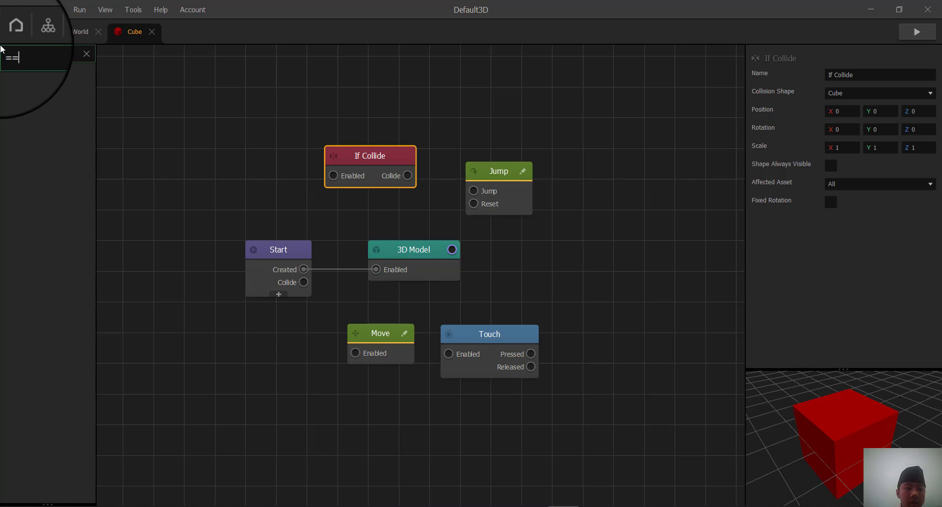
{"action": "type", "text": "event"}
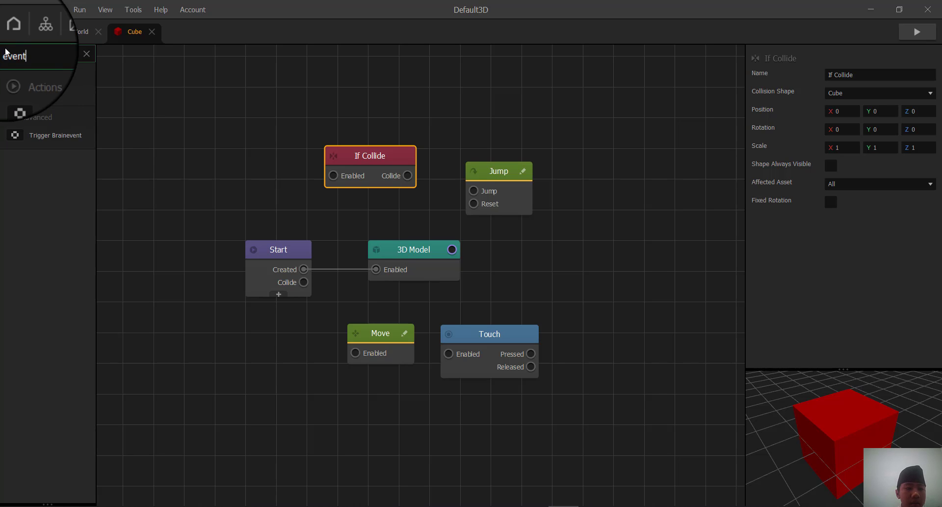
{"action": "left_click_drag", "start_coordinate": [64, 91], "coordinate": [210, 159]}
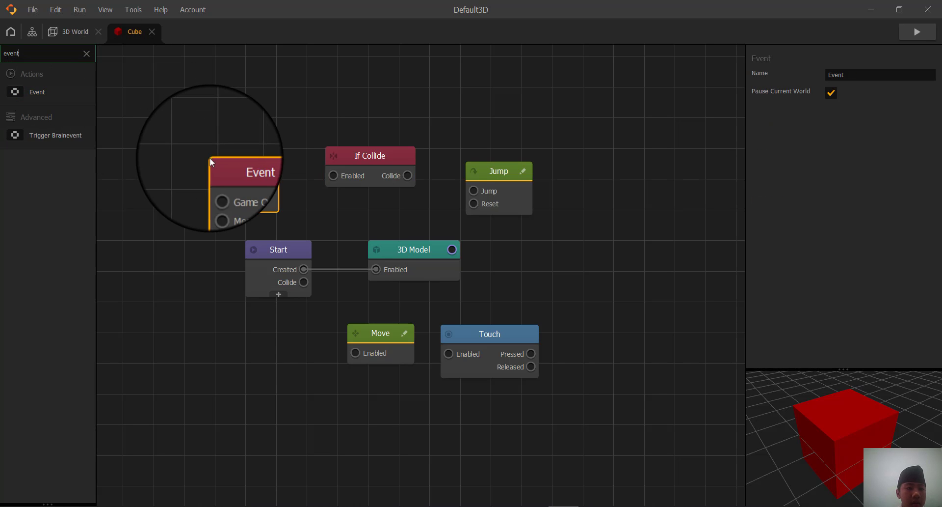
Add a Defeat node below the Start node and a Delay node above If Collide
{"action": "left_click_drag", "start_coordinate": [48, 52], "coordinate": [0, 43]}
{"action": "type", "text": "defea"}
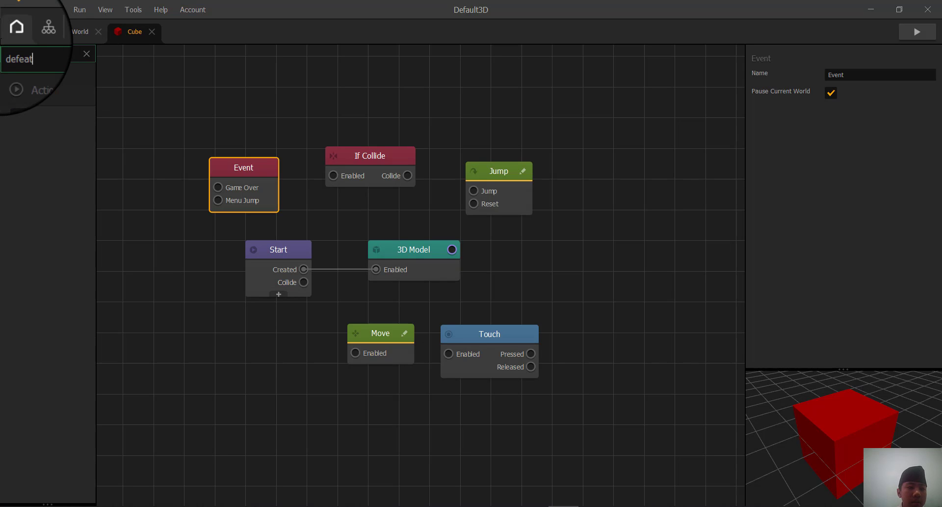
{"action": "type", "text": "t"}
{"action": "left_click_drag", "start_coordinate": [48, 88], "coordinate": [197, 335]}
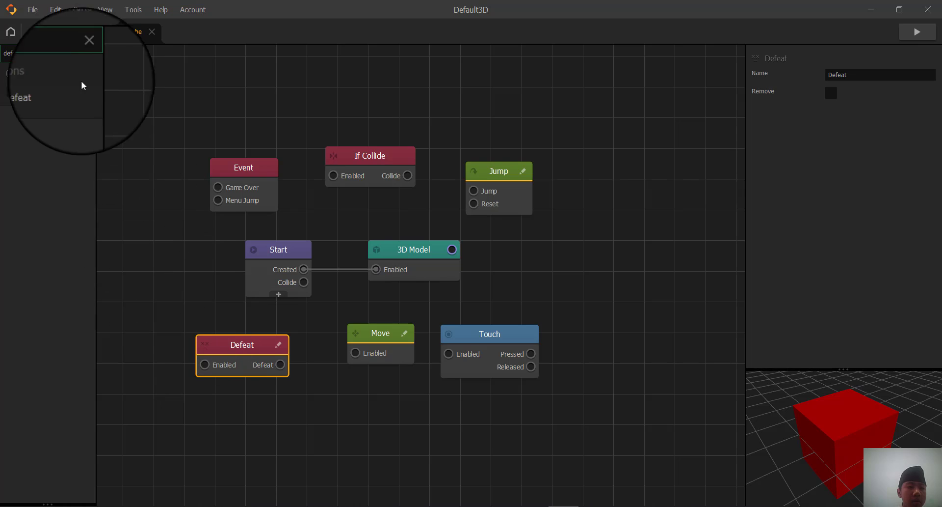
{"action": "left_click_drag", "start_coordinate": [52, 54], "coordinate": [0, 53]}
{"action": "type", "text": "delay"}
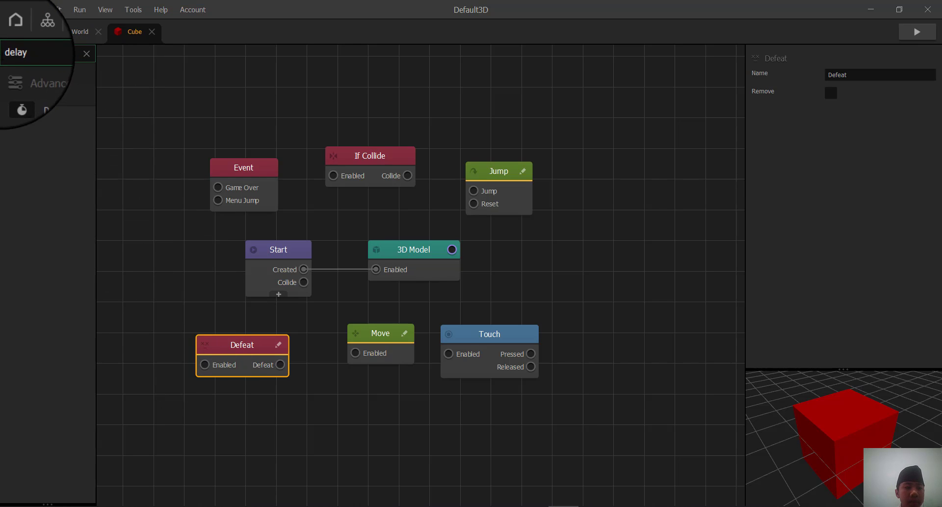
{"action": "left_click_drag", "start_coordinate": [20, 92], "coordinate": [297, 104]}
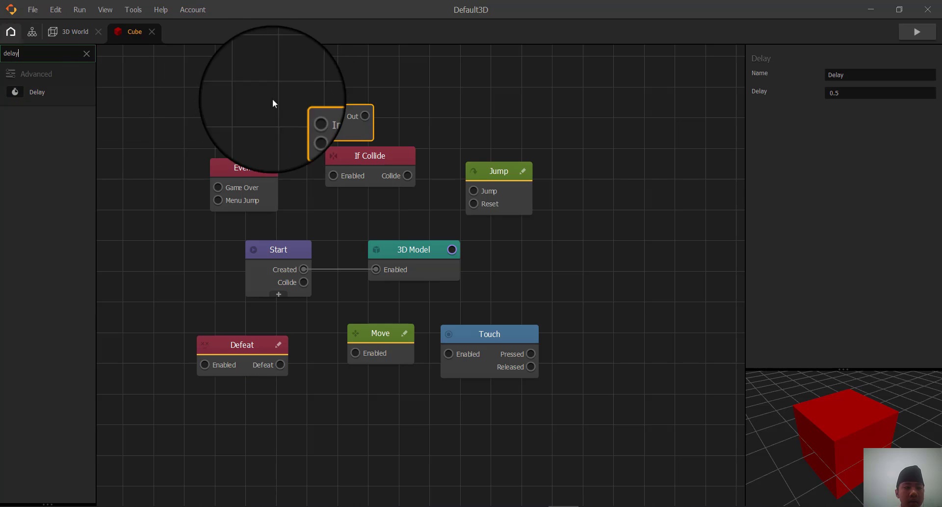
Find the Debris Explosion node and add it to the Cube's graph, to the right of the 3D Model node
{"action": "left_click", "coordinate": [85, 53]}
{"action": "type", "text": "dea"}
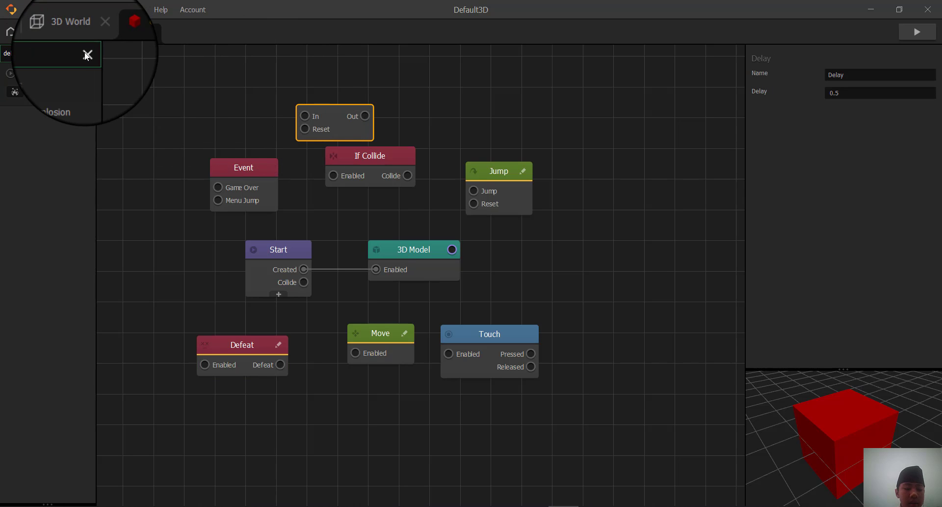
{"action": "left_click_drag", "start_coordinate": [58, 92], "coordinate": [592, 240]}
{"action": "scroll", "coordinate": [593, 240], "scroll_direction": "down", "scroll_amount": 2}
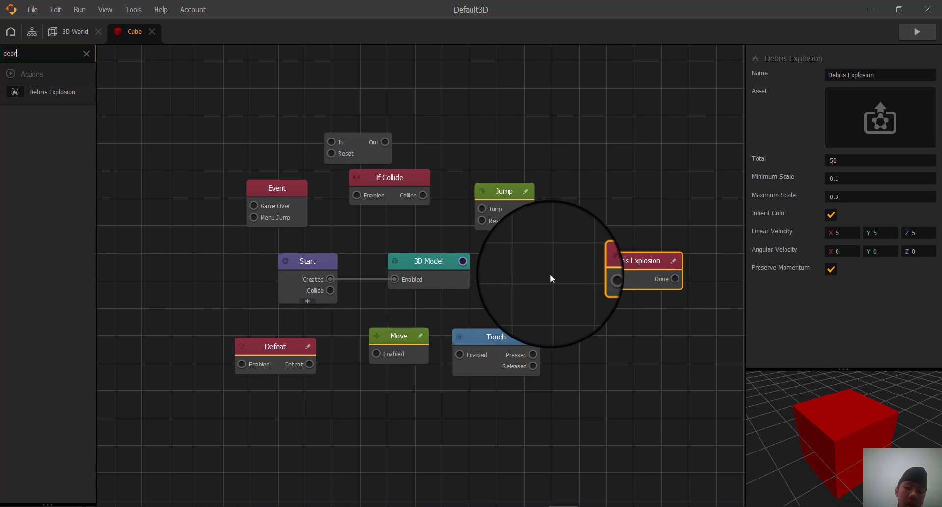
{"action": "middle_click_drag", "start_coordinate": [481, 332], "coordinate": [481, 330]}
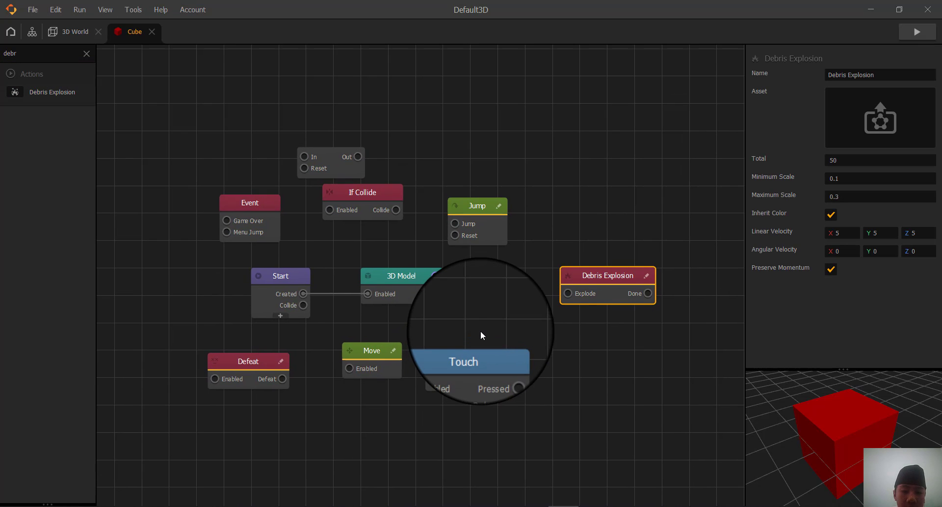
Clear the Touch node out of the way, position Move under 3D Model, and connect Start's Created output to Move's Enabled input
{"action": "left_click_drag", "start_coordinate": [455, 356], "coordinate": [593, 368]}
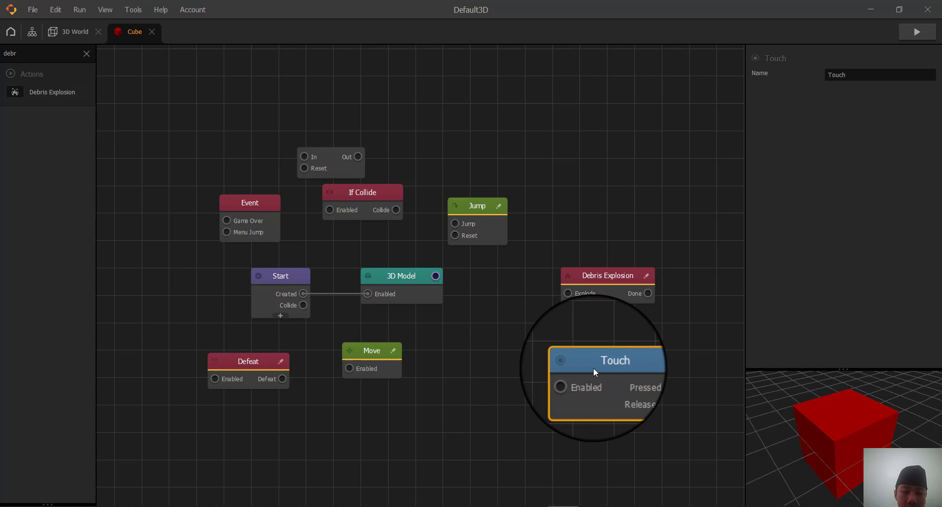
{"action": "left_click_drag", "start_coordinate": [371, 351], "coordinate": [390, 332]}
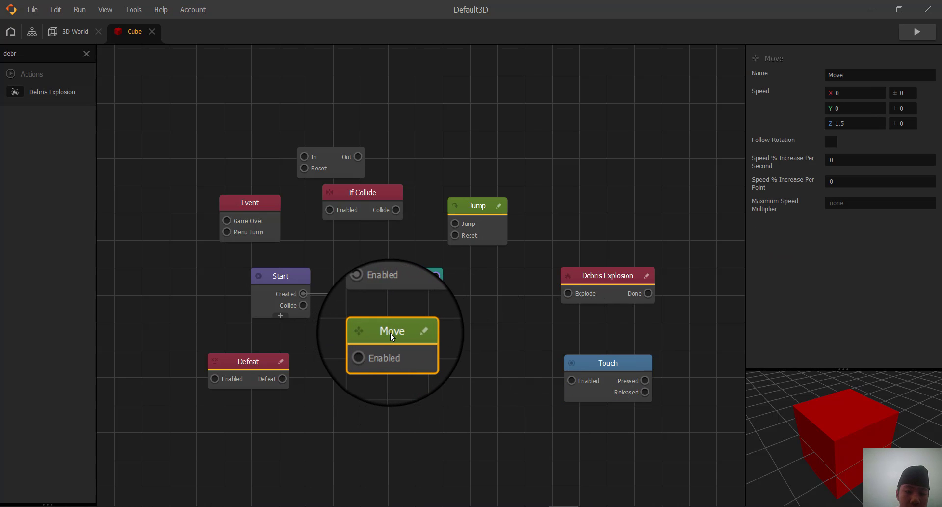
{"action": "left_click_drag", "start_coordinate": [304, 293], "coordinate": [371, 349]}
{"action": "left_click", "coordinate": [393, 330]}
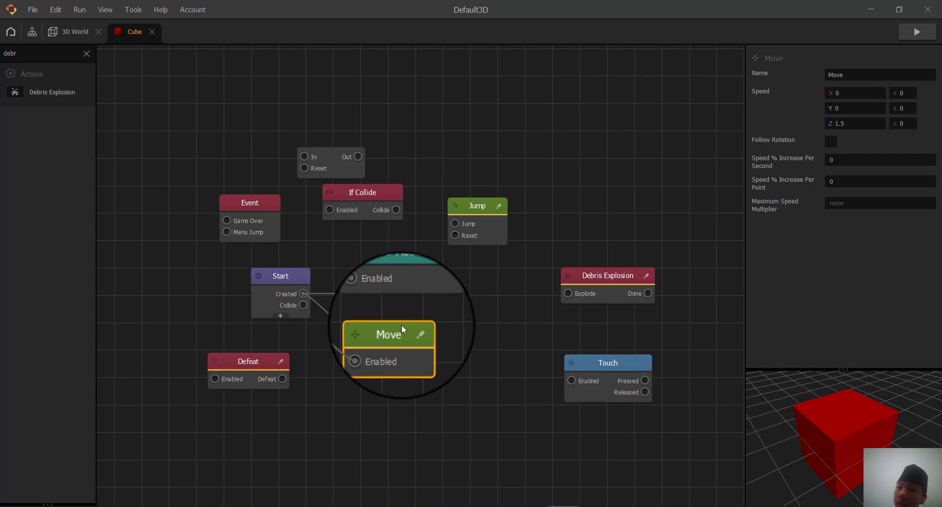
Clear the Move node's X and Y speed values and set its Z speed to 5
{"action": "left_click_drag", "start_coordinate": [857, 94], "coordinate": [720, 57]}
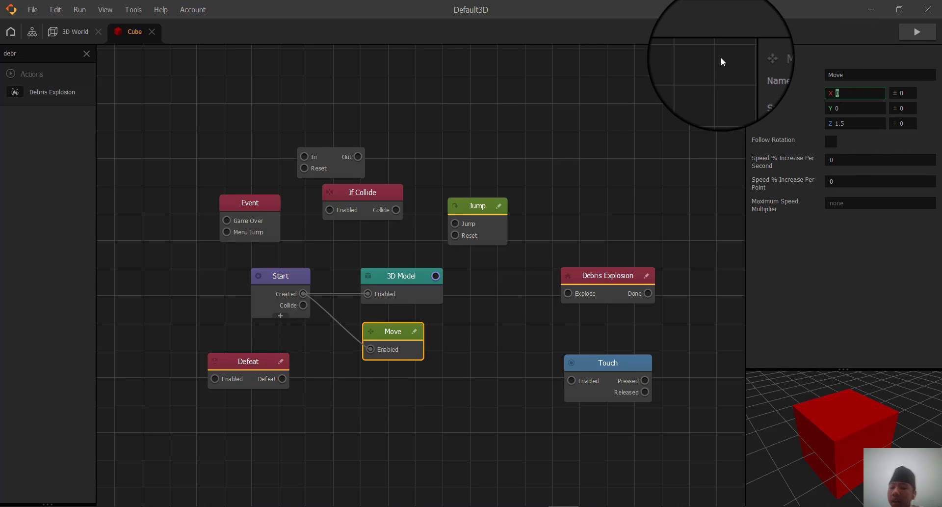
{"action": "key", "text": "BackSpace"}
{"action": "left_click_drag", "start_coordinate": [849, 107], "coordinate": [732, 105]}
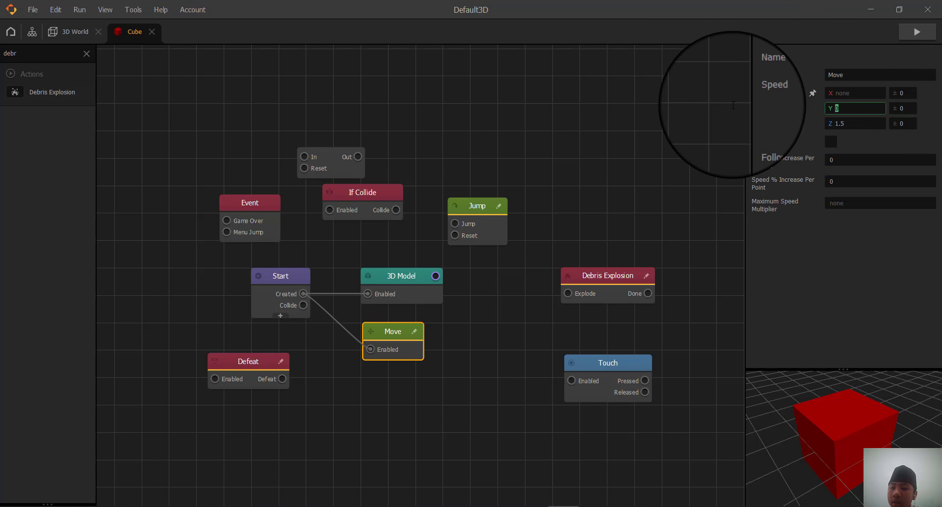
{"action": "key", "text": "BackSpace"}
{"action": "left_click_drag", "start_coordinate": [853, 124], "coordinate": [679, 100]}
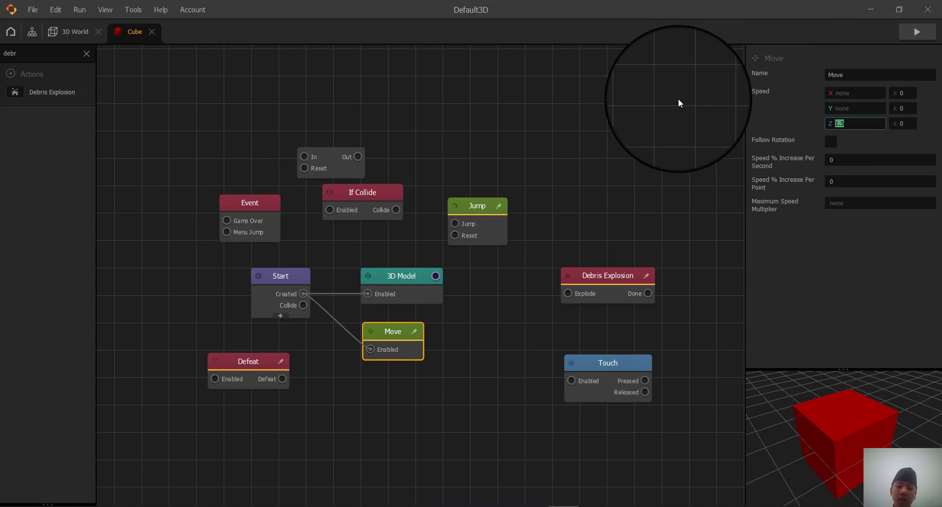
{"action": "type", "text": "5"}
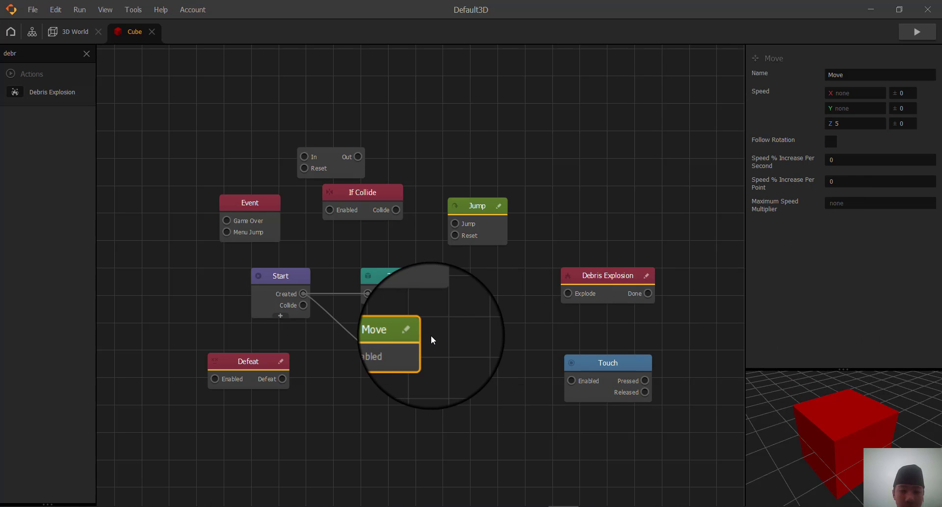
Arrange the Touch node below the Move node, with the Jump node to the right of Touch
{"action": "left_click_drag", "start_coordinate": [474, 203], "coordinate": [474, 215]}
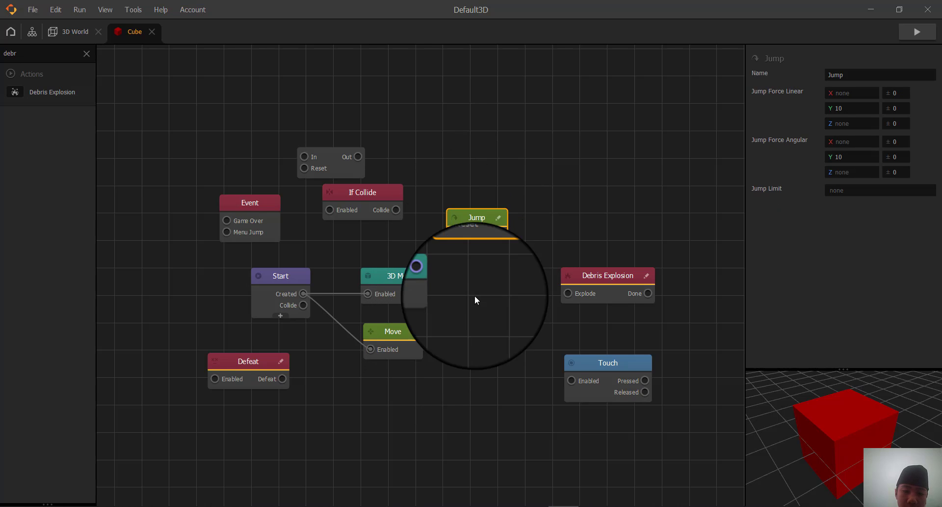
{"action": "left_click_drag", "start_coordinate": [475, 296], "coordinate": [471, 385]}
{"action": "left_click_drag", "start_coordinate": [604, 365], "coordinate": [413, 390]}
{"action": "left_click", "coordinate": [499, 390]}
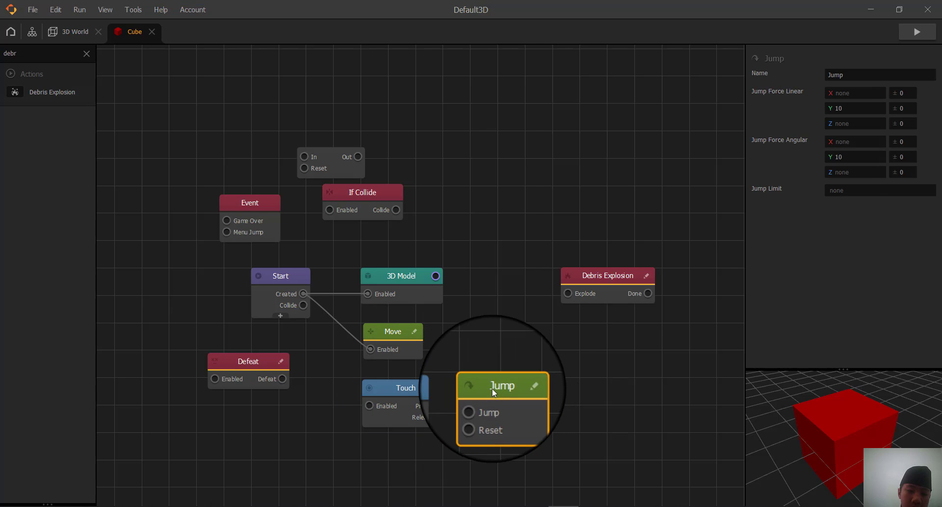
Connect Start's Created output to Touch's Enabled input, and Touch's Pressed output to Jump's Jump input
{"action": "left_click_drag", "start_coordinate": [303, 293], "coordinate": [369, 409]}
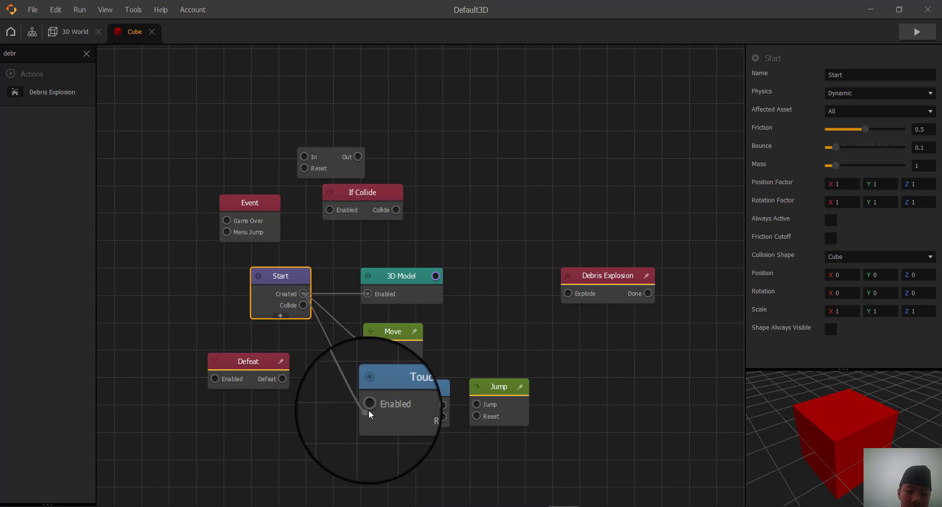
{"action": "left_click_drag", "start_coordinate": [441, 406], "coordinate": [477, 405]}
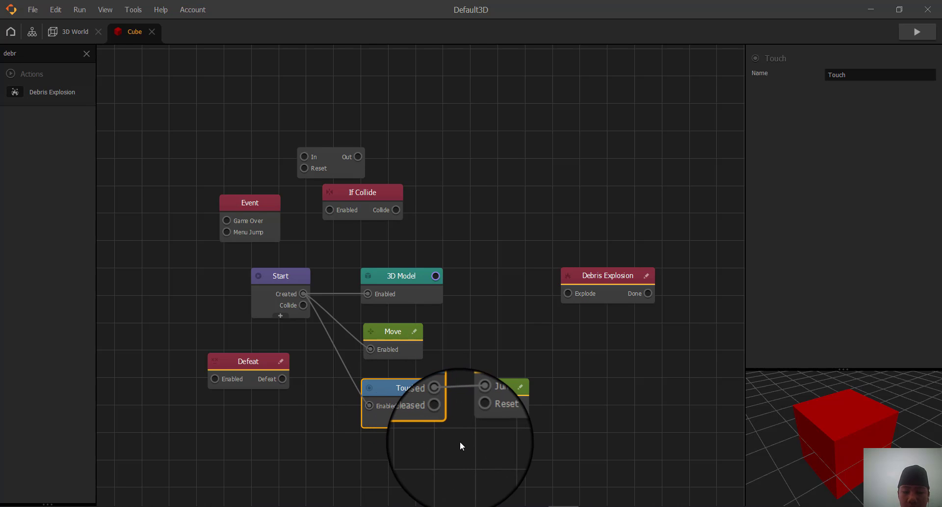
{"action": "scroll", "coordinate": [460, 442], "scroll_direction": "down", "scroll_amount": 2}
{"action": "scroll", "coordinate": [452, 390], "scroll_direction": "up", "scroll_amount": 2}
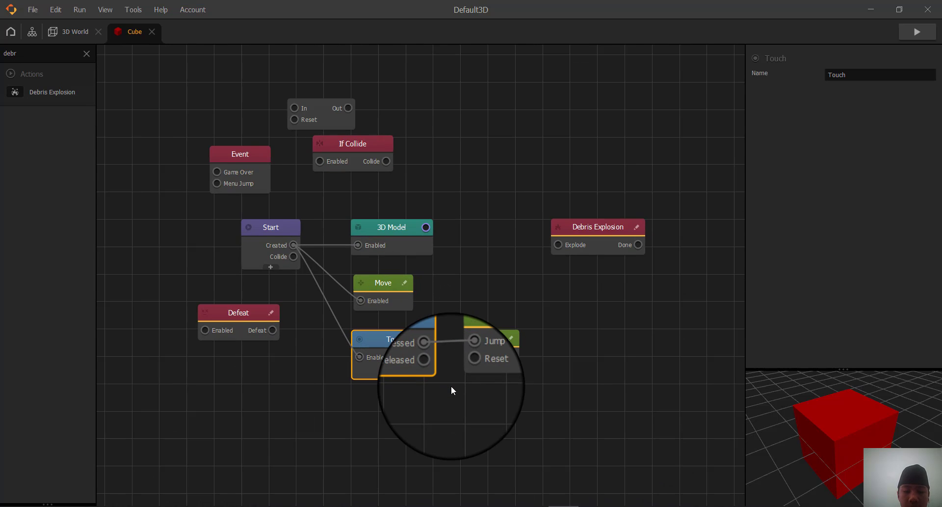
Clear the Jump node's angular Y force and set its linear Y force to 5
{"action": "left_click", "coordinate": [484, 347]}
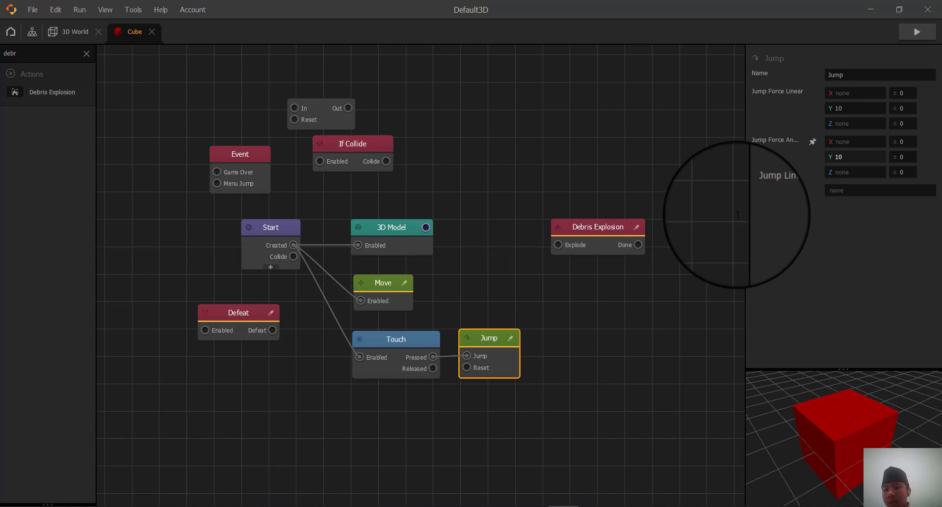
{"action": "double_click", "coordinate": [849, 156]}
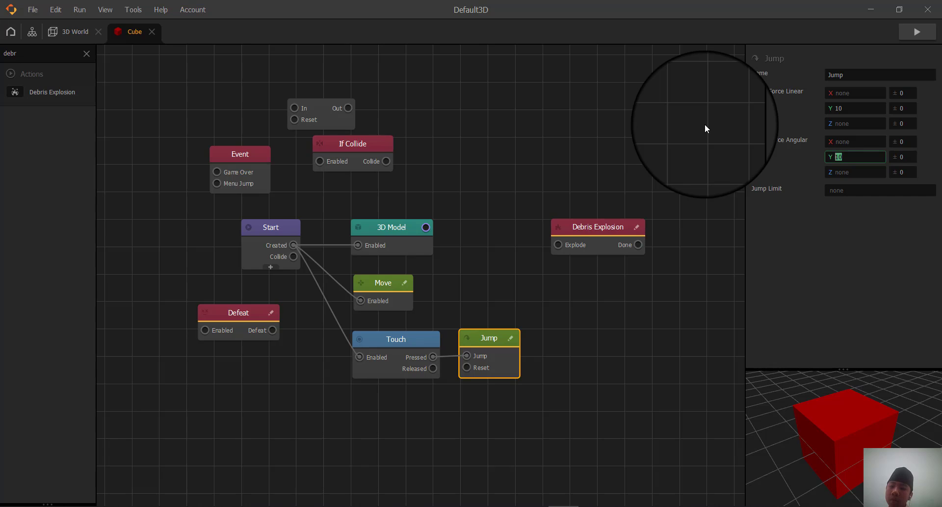
{"action": "key", "text": "BackSpace"}
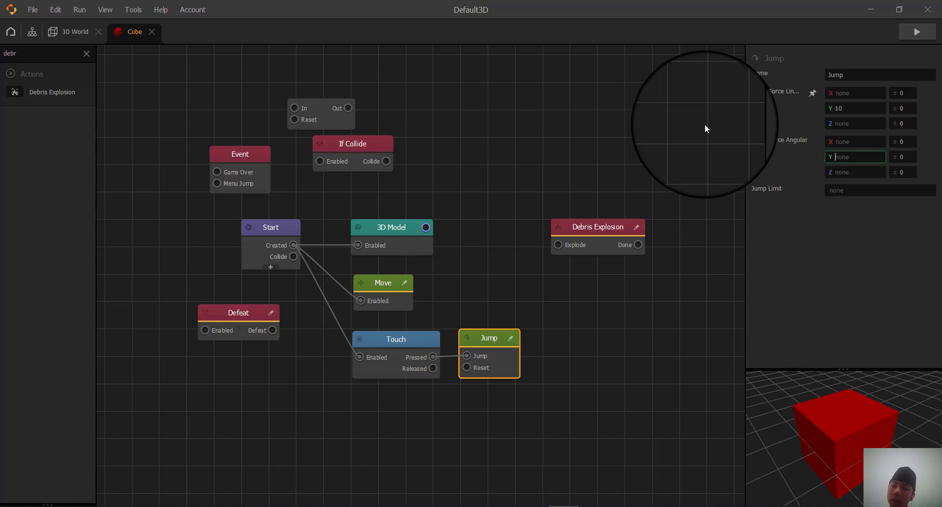
{"action": "left_click", "coordinate": [853, 108]}
{"action": "type", "text": "5"}
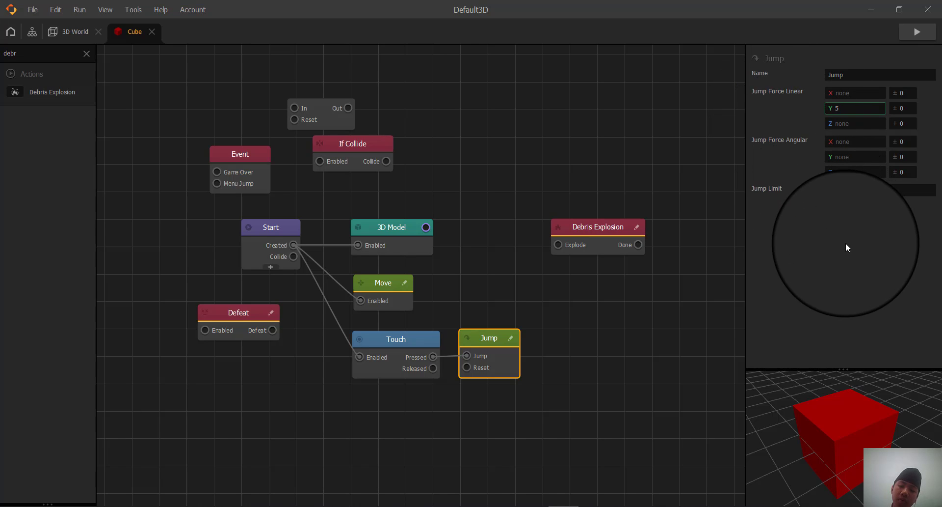
{"action": "key", "text": "Return"}
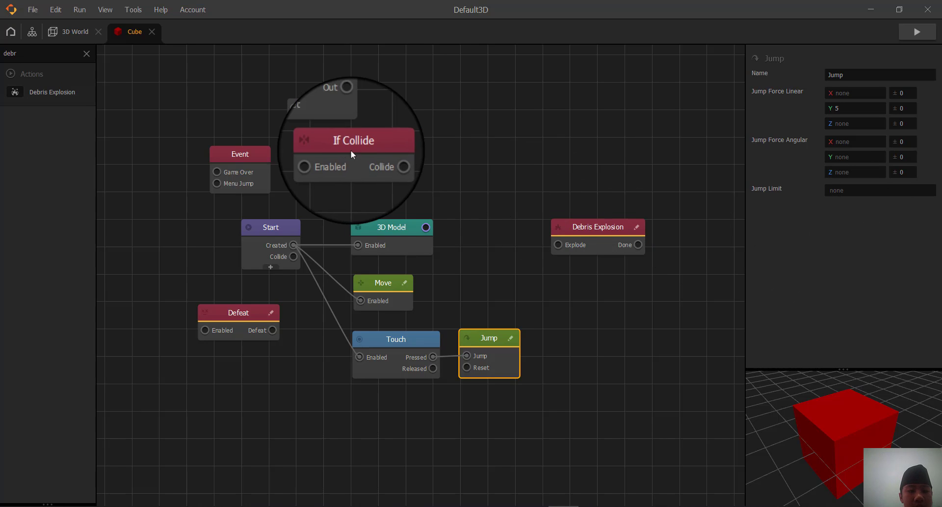
Move the If Collide node below the Touch node and create a duplicate of it
{"action": "left_click", "coordinate": [348, 163]}
{"action": "left_click_drag", "start_coordinate": [348, 163], "coordinate": [391, 417]}
{"action": "key", "text": "ctrl+c"}
{"action": "key", "text": "ctrl+v"}
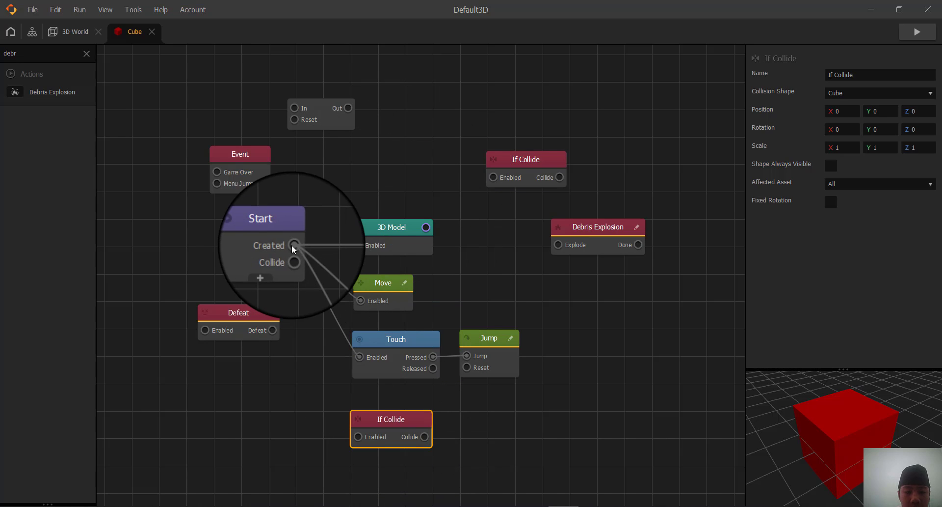
Connect Start's Created output to the If Collide node below Touch and set its Affected Asset to Platform
{"action": "left_click_drag", "start_coordinate": [293, 245], "coordinate": [359, 436]}
{"action": "left_click", "coordinate": [368, 418]}
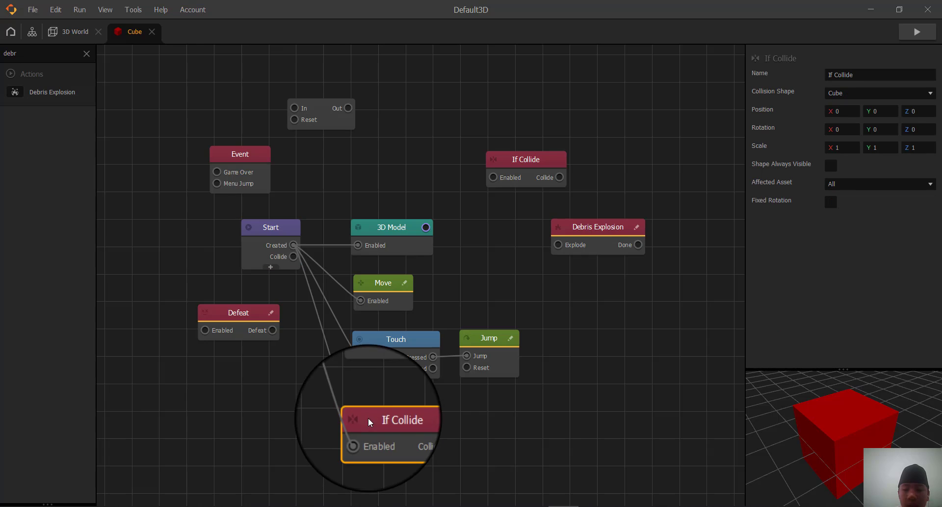
{"action": "left_click", "coordinate": [879, 184]}
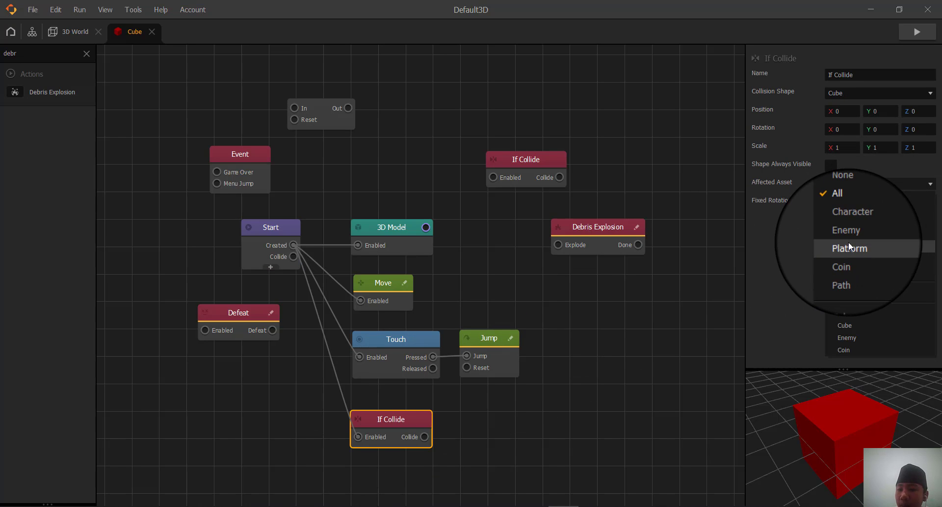
{"action": "left_click", "coordinate": [848, 245]}
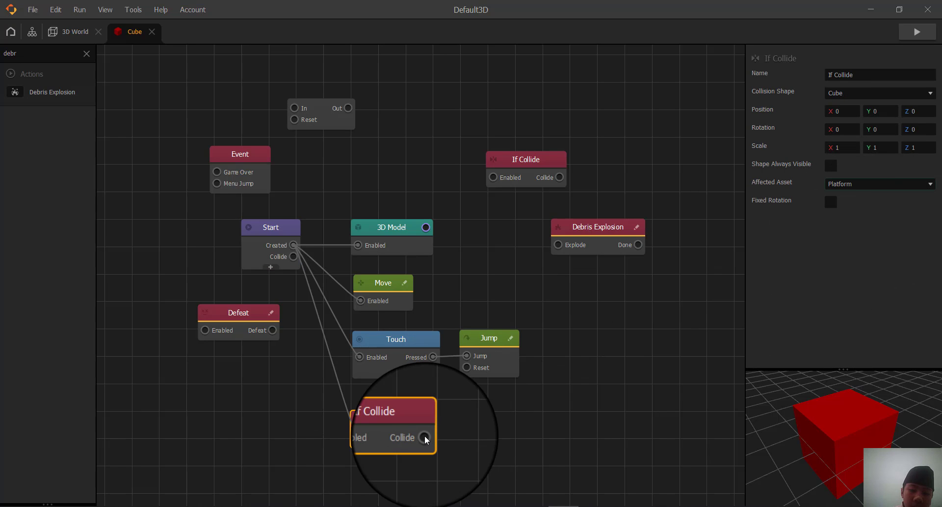
Connect the Platform If Collide node's Collide output to Jump's Reset input and set the Jump Limit to 2
{"action": "left_click_drag", "start_coordinate": [426, 438], "coordinate": [469, 369]}
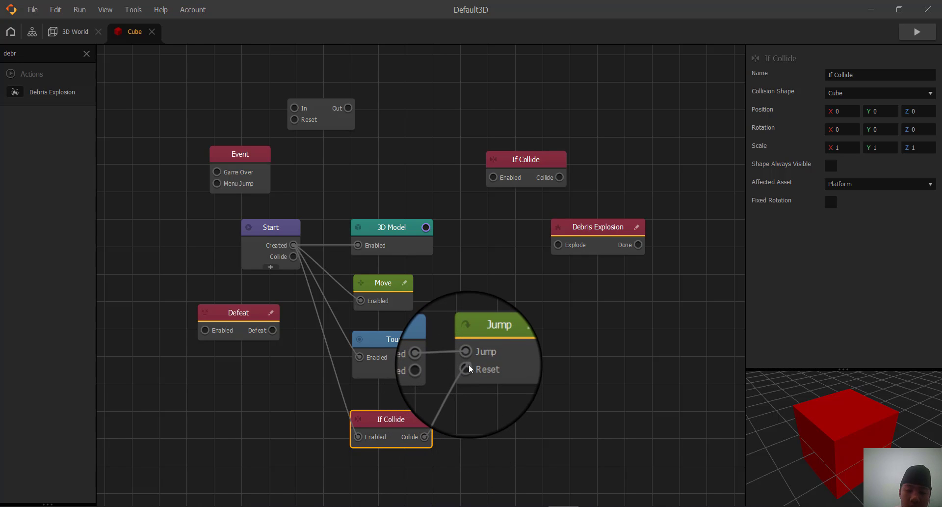
{"action": "left_click", "coordinate": [498, 339]}
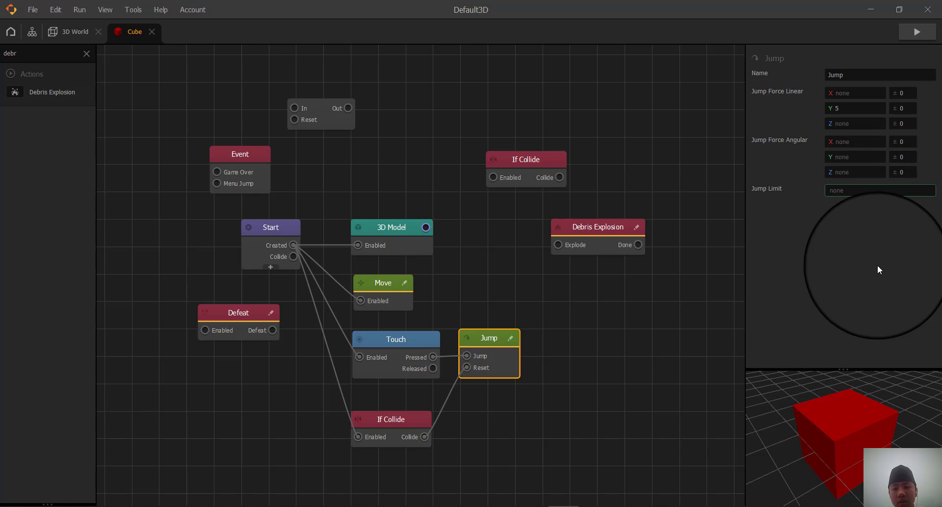
{"action": "type", "text": "2"}
{"action": "key", "text": "Return"}
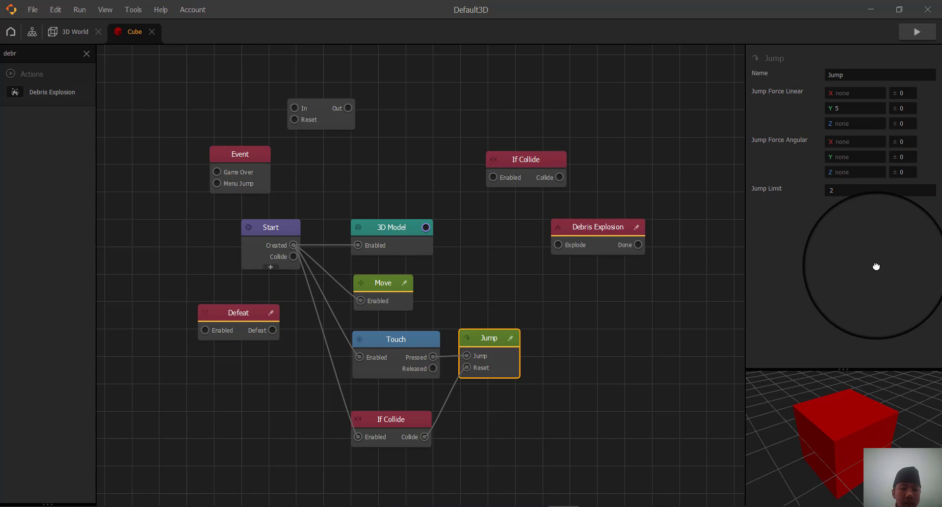
Place the duplicate If Collide node below the first, connected to Start's Created output, with its Affected Asset set to Enemy
{"action": "scroll", "coordinate": [877, 264], "scroll_direction": "down", "scroll_amount": 1}
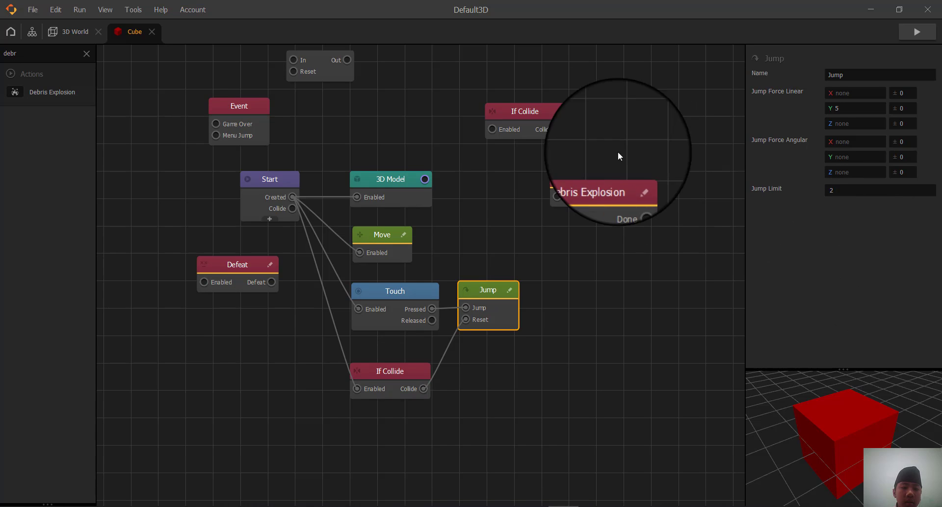
{"action": "left_click_drag", "start_coordinate": [523, 109], "coordinate": [390, 425]}
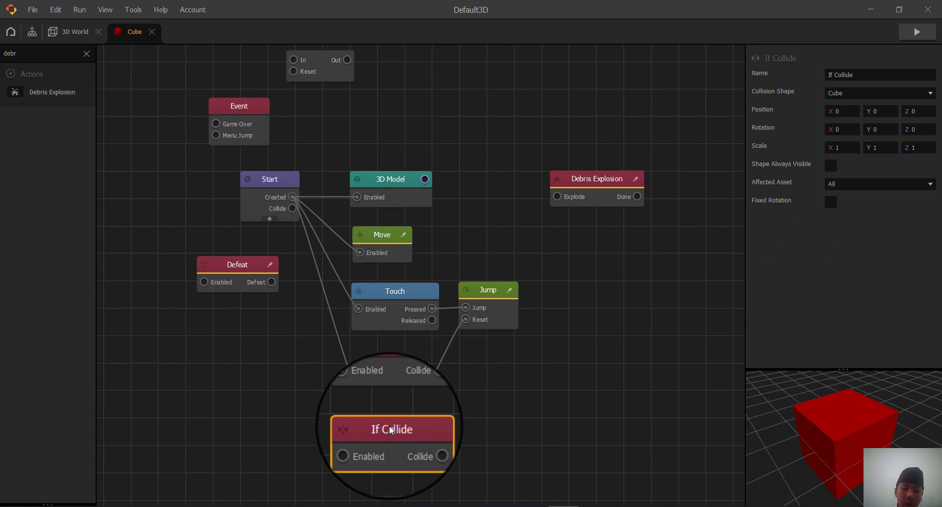
{"action": "left_click_drag", "start_coordinate": [292, 207], "coordinate": [358, 444]}
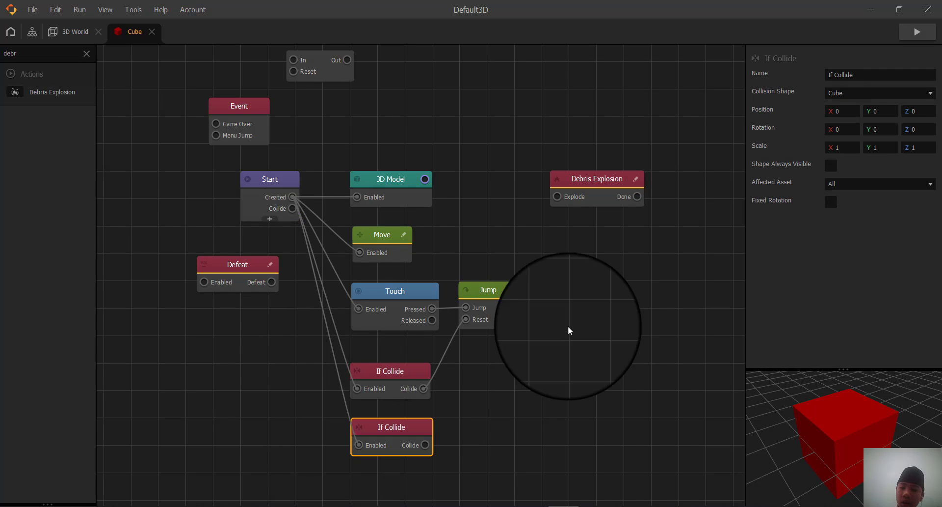
{"action": "left_click", "coordinate": [862, 184]}
{"action": "left_click", "coordinate": [855, 230]}
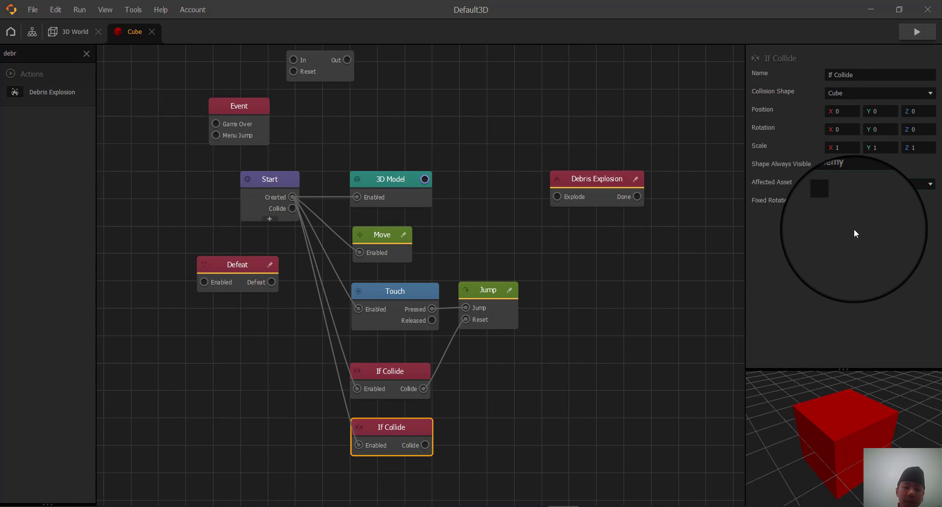
Place the Defeat node beside the Enemy If Collide node and connect Collide to Defeat's Enabled input
{"action": "left_click_drag", "start_coordinate": [217, 265], "coordinate": [294, 323]}
{"action": "left_click_drag", "start_coordinate": [445, 425], "coordinate": [481, 429]}
{"action": "left_click_drag", "start_coordinate": [424, 444], "coordinate": [467, 445]}
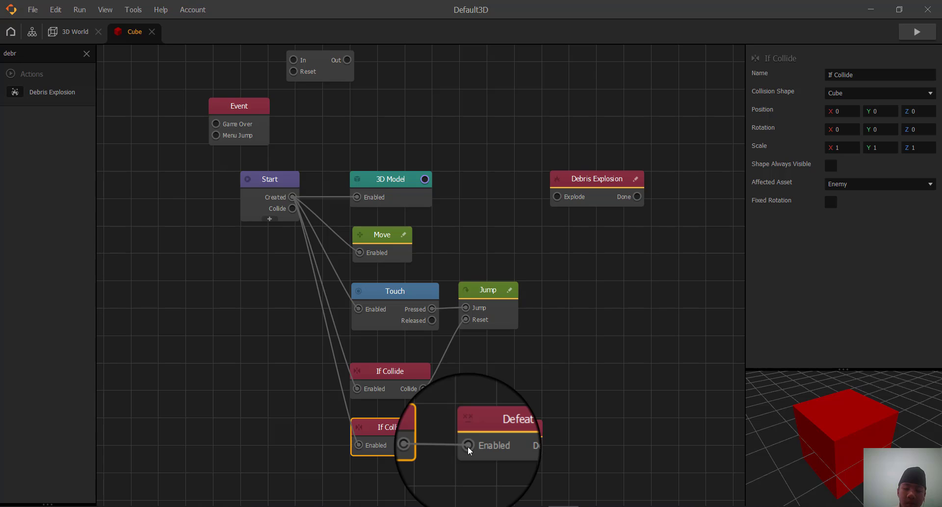
Place the Debris Explosion node to the right of Defeat and connect the Defeat output to its Explode input
{"action": "middle_click_drag", "start_coordinate": [543, 374], "coordinate": [501, 331]}
{"action": "left_click_drag", "start_coordinate": [554, 133], "coordinate": [574, 382]}
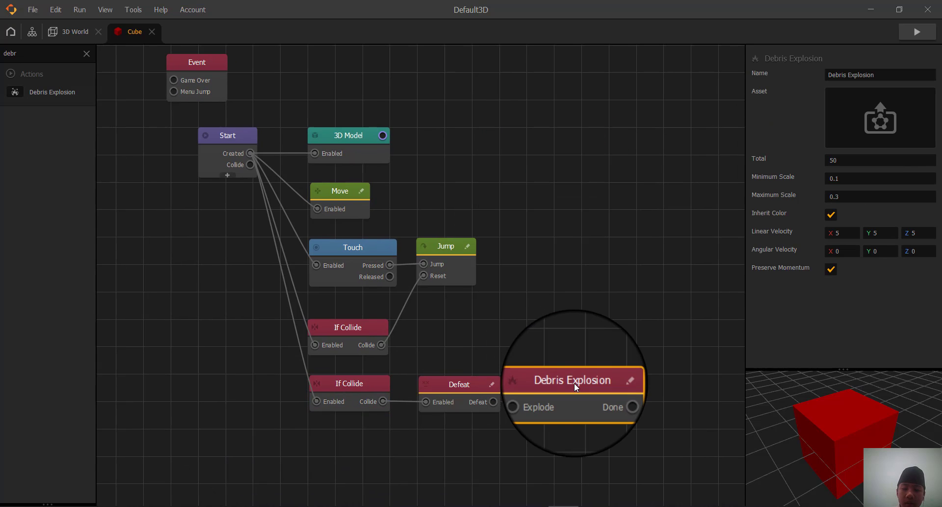
{"action": "left_click_drag", "start_coordinate": [493, 401], "coordinate": [536, 399]}
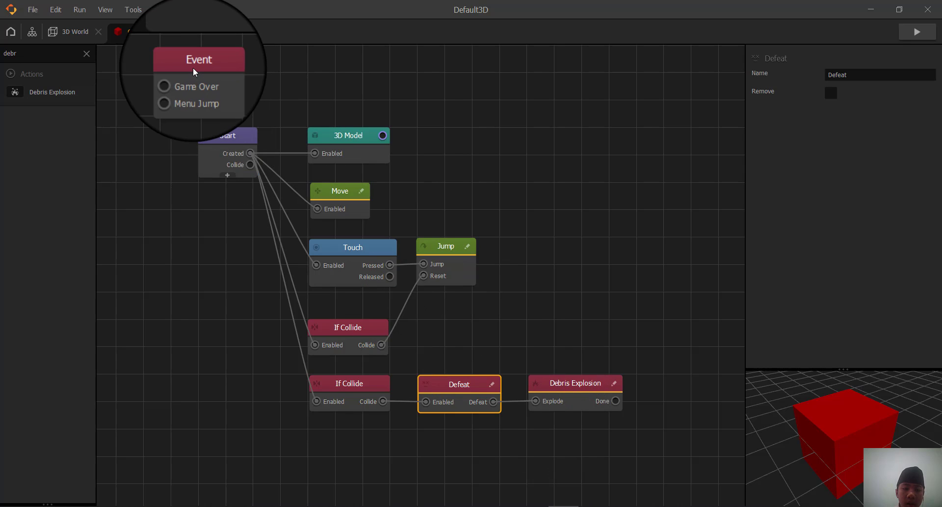
Place the Event node and the Delay node side by side below Debris Explosion, with Event to the right of Delay
{"action": "left_click_drag", "start_coordinate": [202, 71], "coordinate": [575, 446]}
{"action": "scroll", "coordinate": [422, 230], "scroll_direction": "down", "scroll_amount": 2}
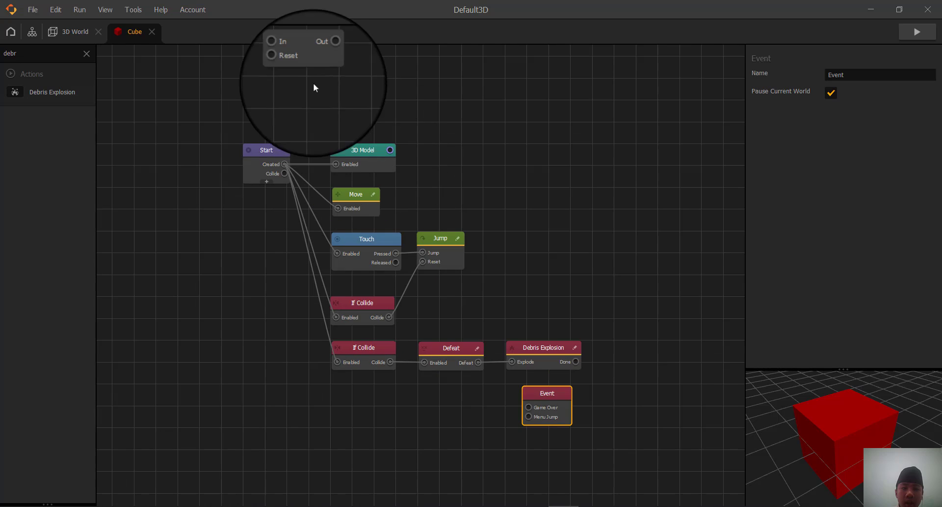
{"action": "left_click_drag", "start_coordinate": [286, 64], "coordinate": [487, 407]}
{"action": "scroll", "coordinate": [589, 405], "scroll_direction": "up", "scroll_amount": 1}
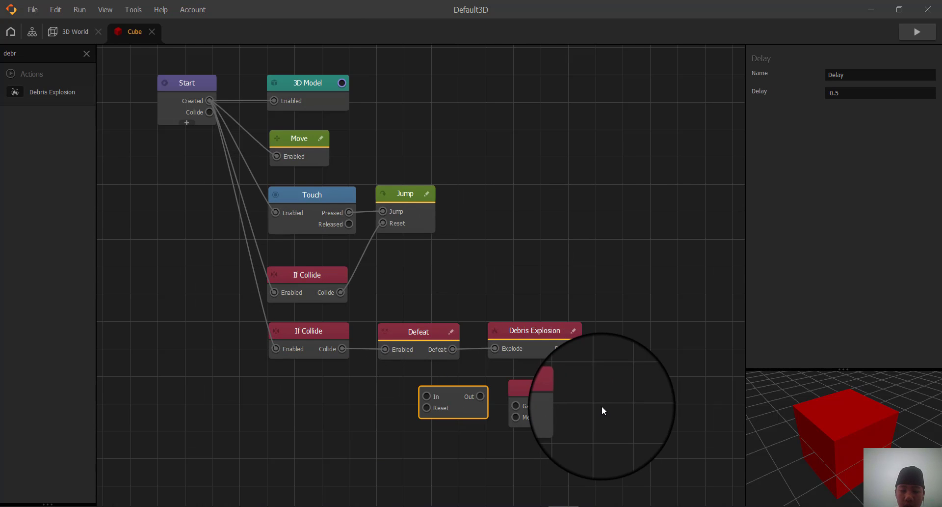
{"action": "scroll", "coordinate": [601, 405], "scroll_direction": "up", "scroll_amount": 1}
{"action": "scroll", "coordinate": [602, 405], "scroll_direction": "up", "scroll_amount": 1}
{"action": "left_click_drag", "start_coordinate": [542, 383], "coordinate": [612, 372]}
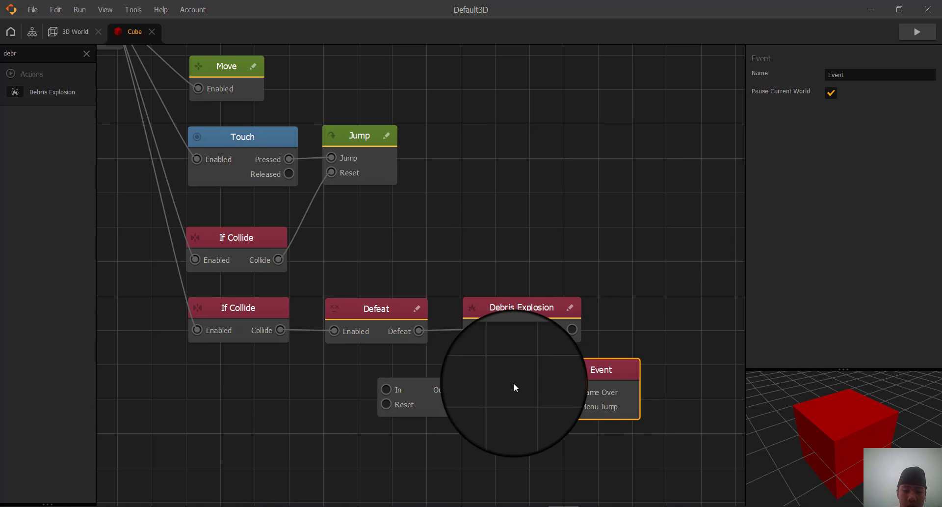
{"action": "left_click_drag", "start_coordinate": [425, 397], "coordinate": [507, 381]}
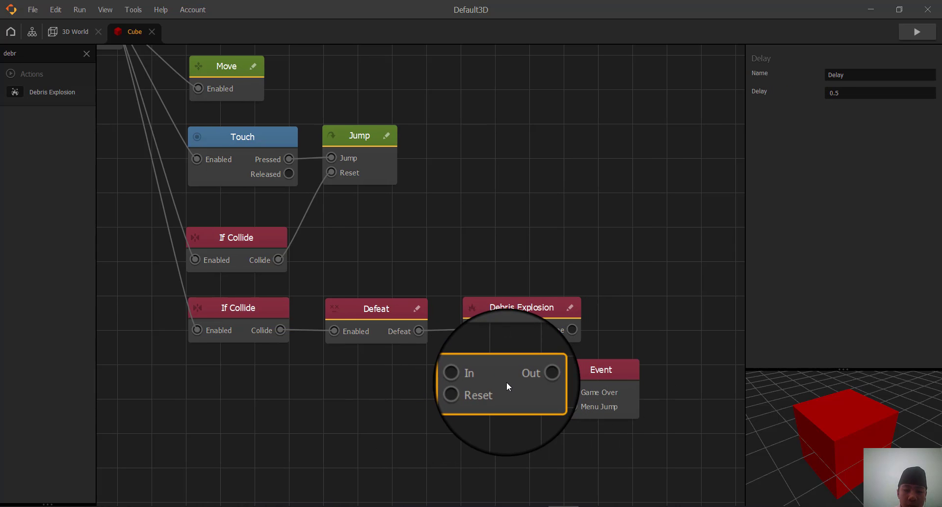
Connect Defeat's output to the Delay node's In, set the Delay to 1, and connect its Out to Event's Game Over
{"action": "left_click_drag", "start_coordinate": [417, 331], "coordinate": [466, 379]}
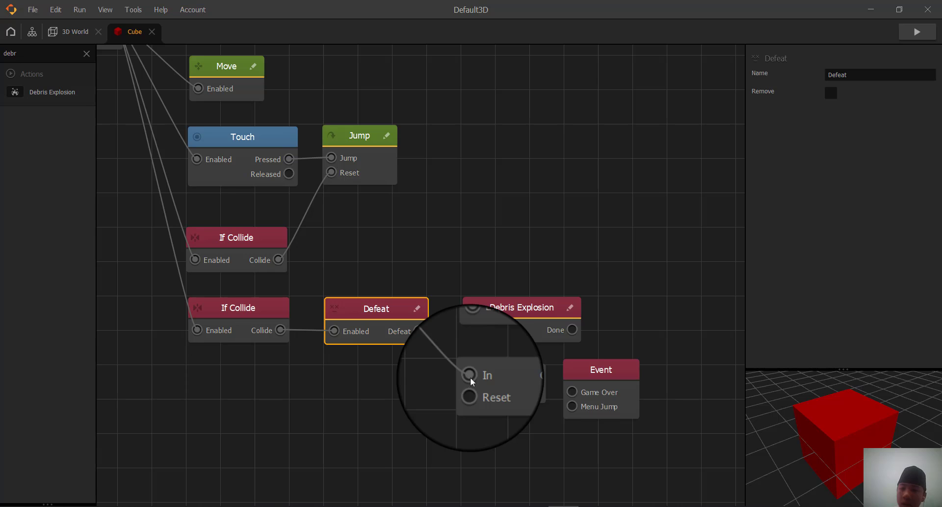
{"action": "left_click", "coordinate": [491, 372]}
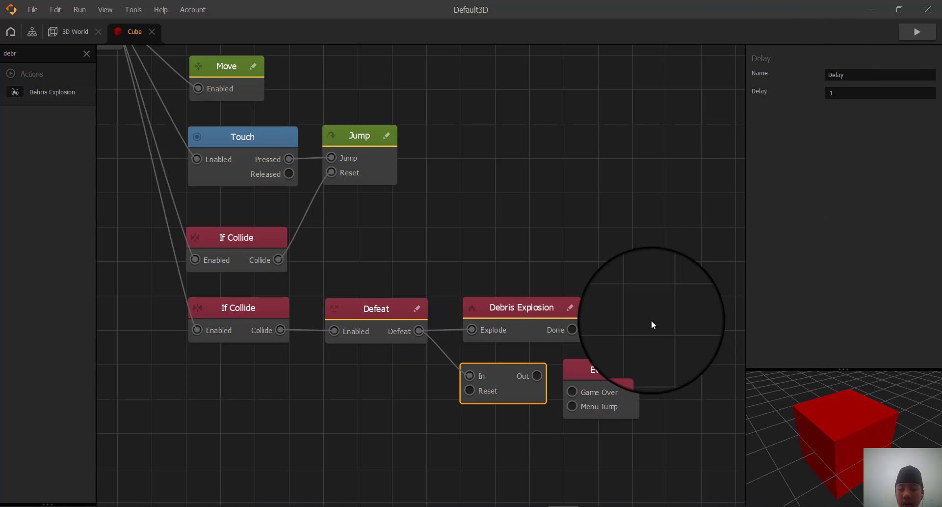
{"action": "left_click_drag", "start_coordinate": [531, 377], "coordinate": [575, 389]}
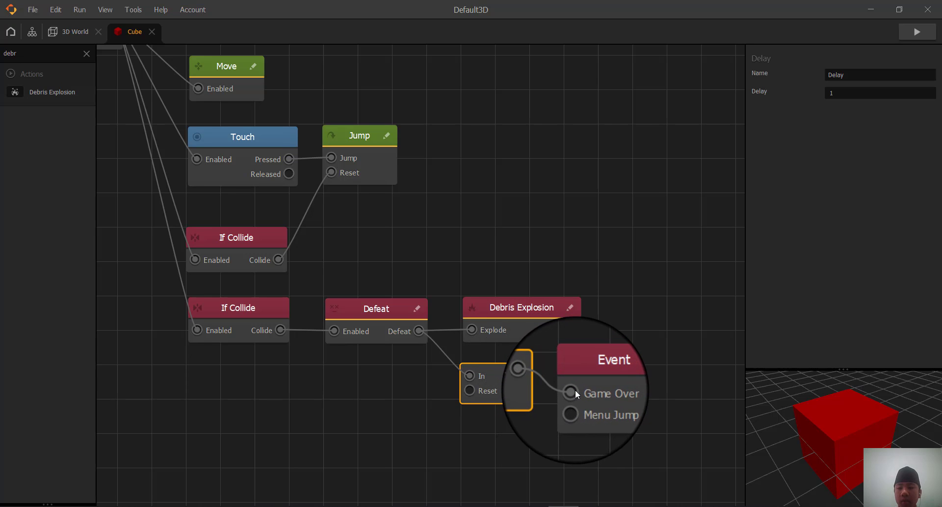
{"action": "scroll", "coordinate": [575, 390], "scroll_direction": "down", "scroll_amount": 3}
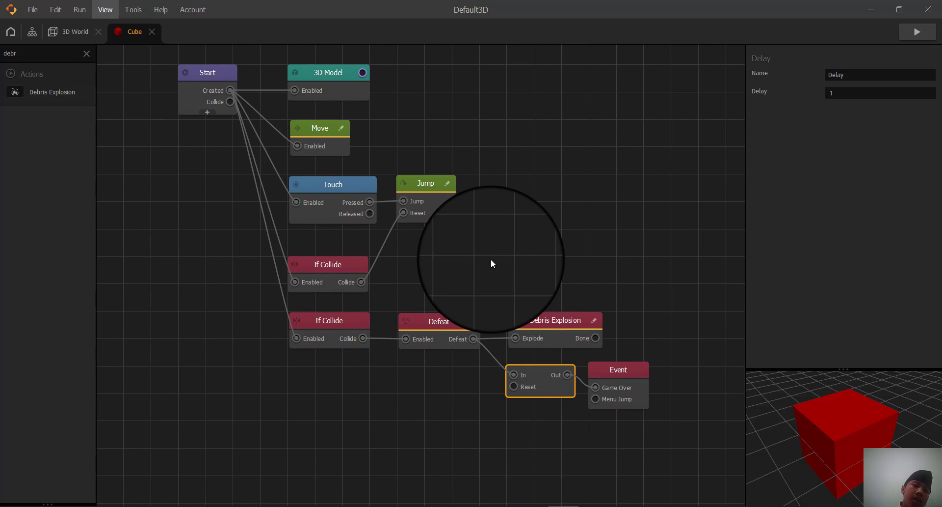
Set the Move node's Z speed to -5 and test the cube's movement in the game preview
{"action": "left_click", "coordinate": [921, 27]}
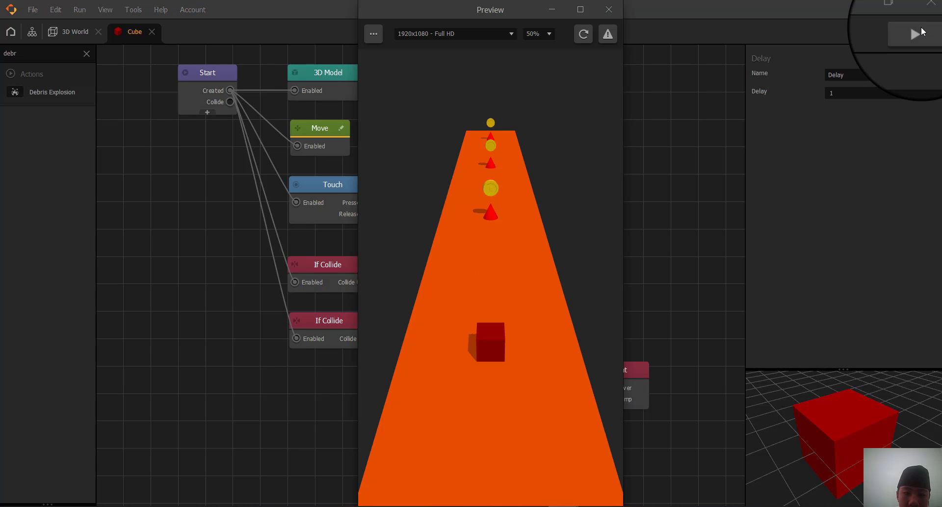
{"action": "left_click", "coordinate": [609, 9]}
{"action": "left_click", "coordinate": [297, 127]}
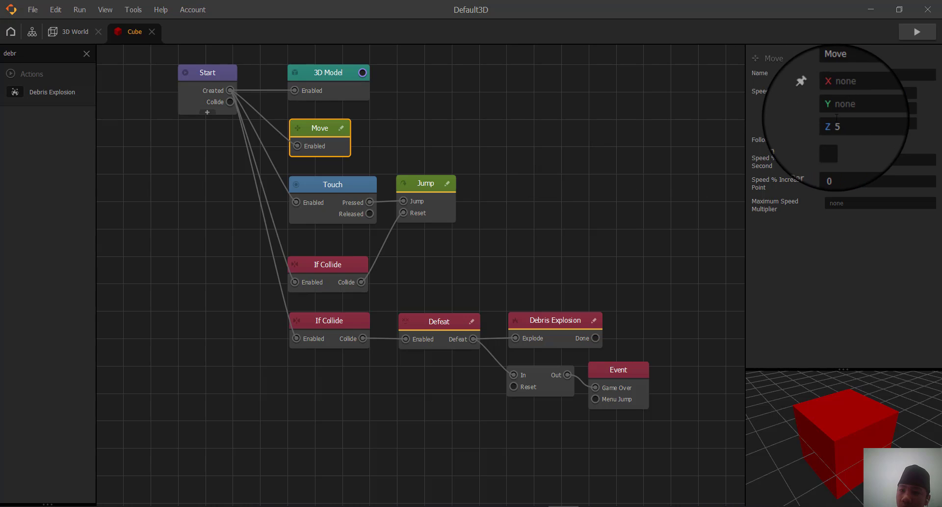
{"action": "type", "text": "-"}
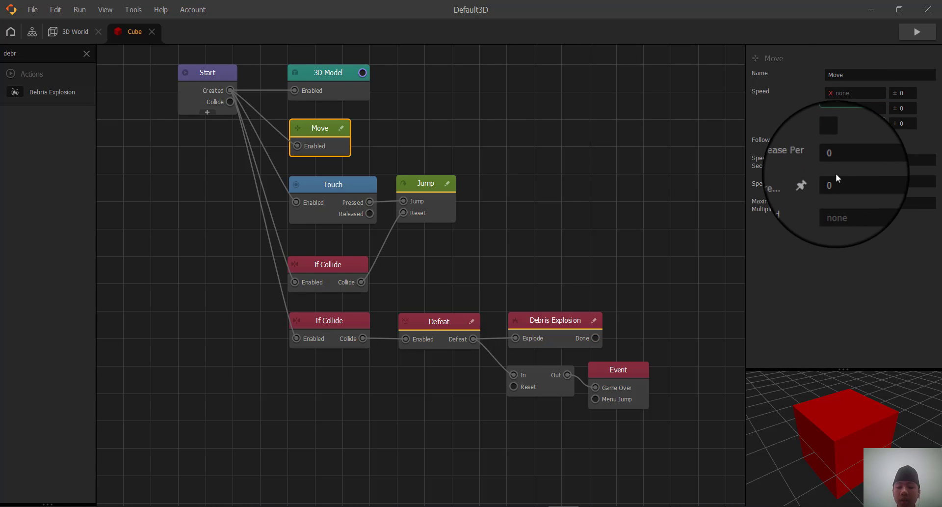
{"action": "left_click", "coordinate": [923, 32]}
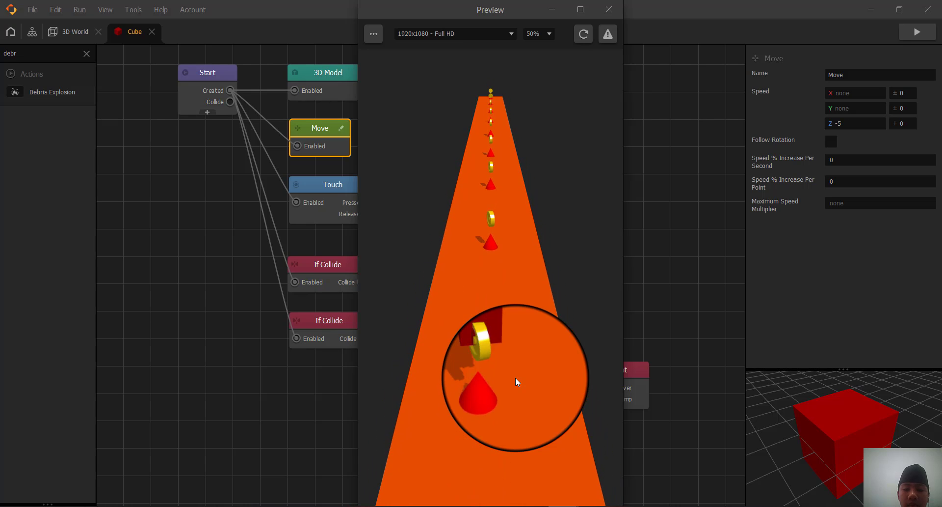
{"action": "left_click", "coordinate": [608, 9]}
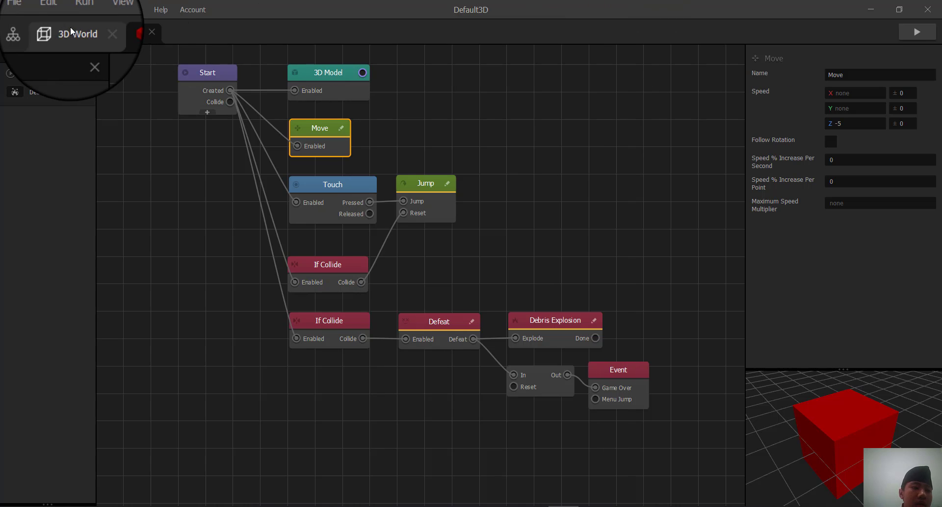
Set the Collision Group of the Coin object in the 3D World to Coin
{"action": "left_click", "coordinate": [70, 26]}
{"action": "left_click", "coordinate": [38, 188]}
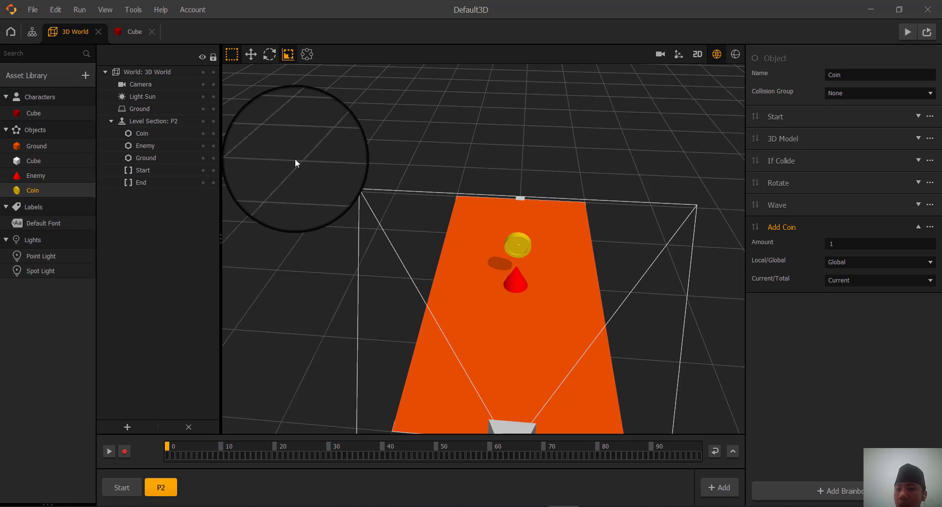
{"action": "left_click", "coordinate": [840, 94]}
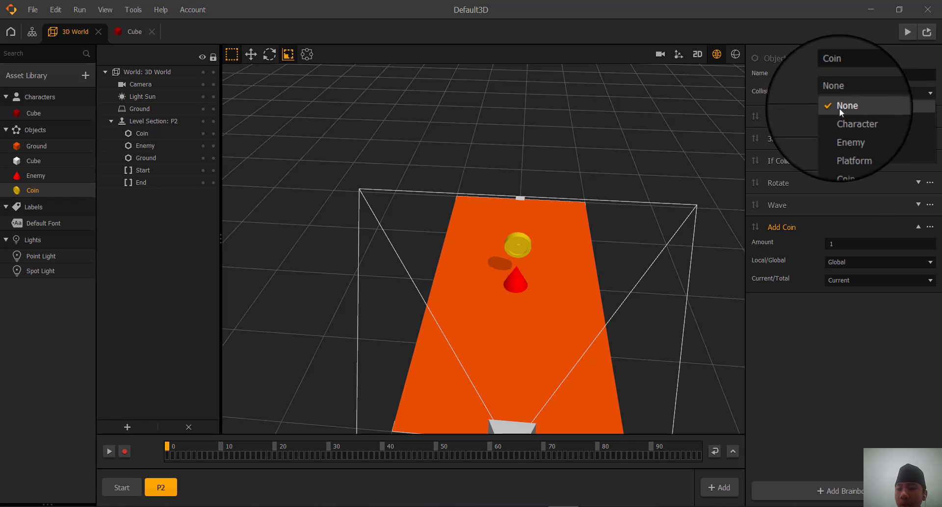
{"action": "left_click", "coordinate": [837, 153]}
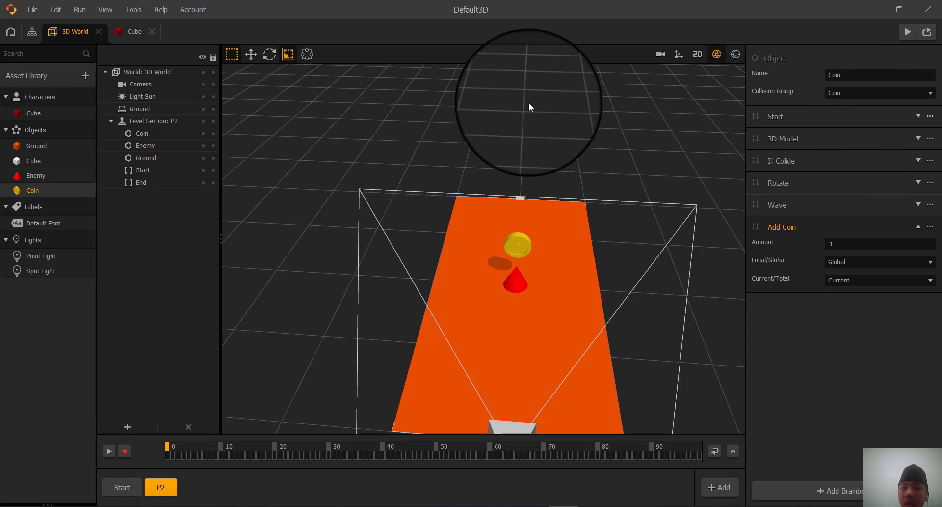
Set the Y gravity of the 3D World node in the project's mind map to -25
{"action": "left_click", "coordinate": [129, 34]}
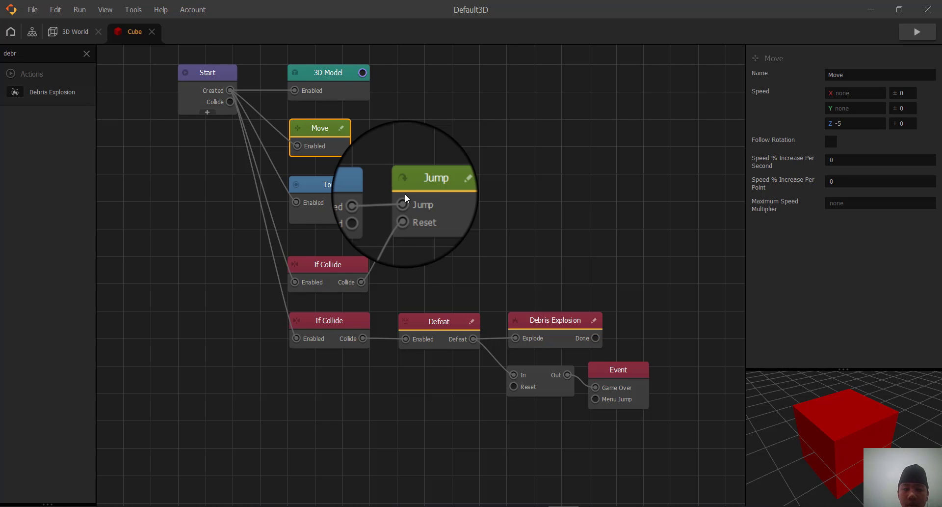
{"action": "left_click", "coordinate": [32, 32]}
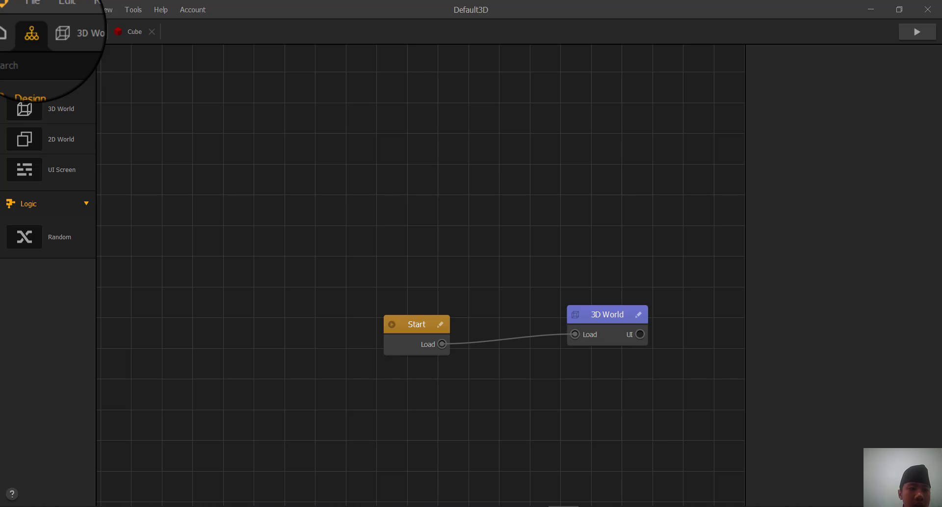
{"action": "left_click", "coordinate": [33, 30]}
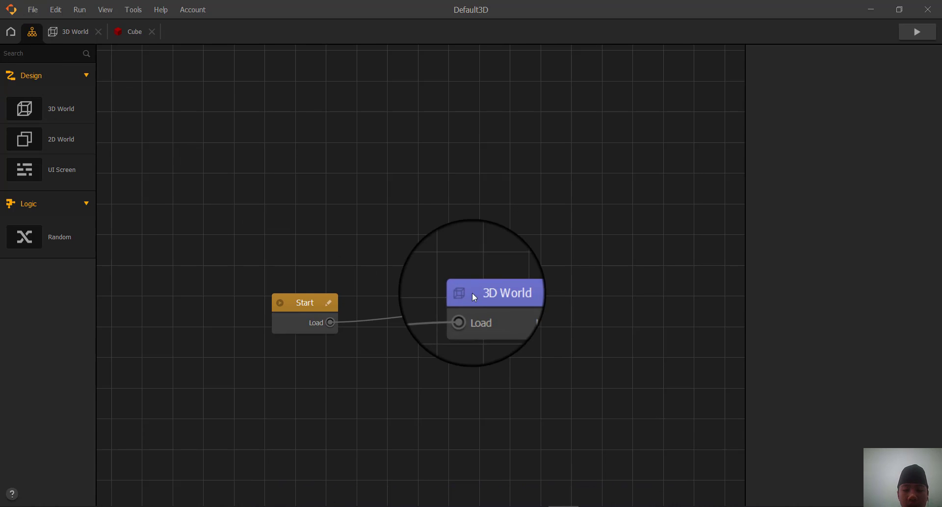
{"action": "left_click", "coordinate": [488, 302]}
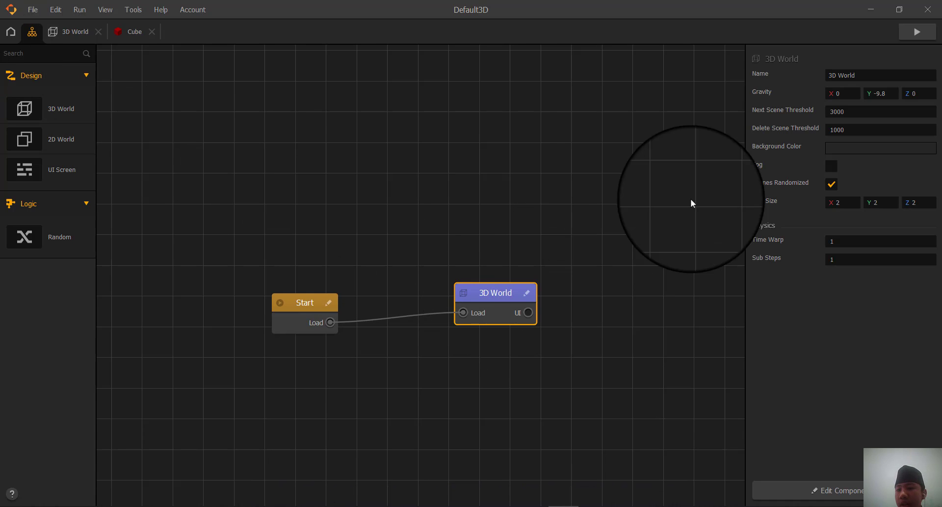
{"action": "left_click", "coordinate": [879, 93]}
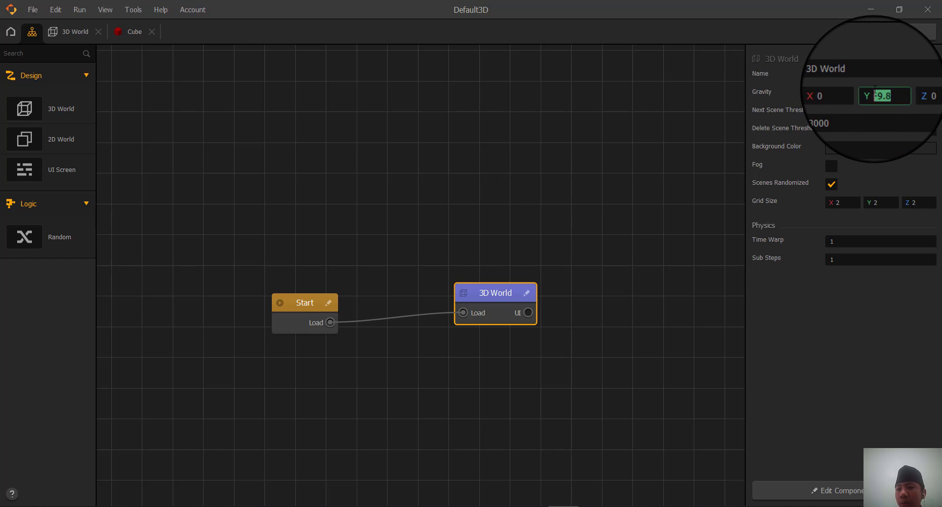
{"action": "left_click_drag", "start_coordinate": [887, 99], "coordinate": [877, 93]}
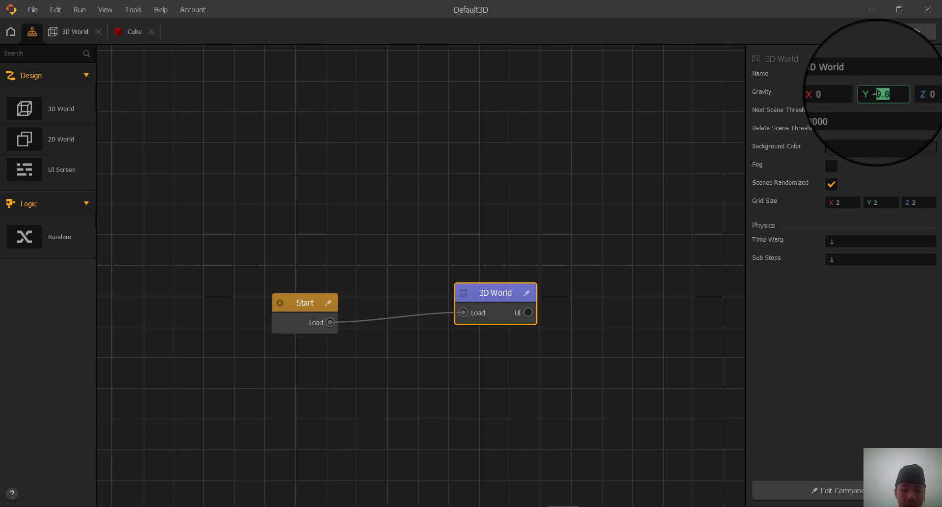
{"action": "type", "text": "2"}
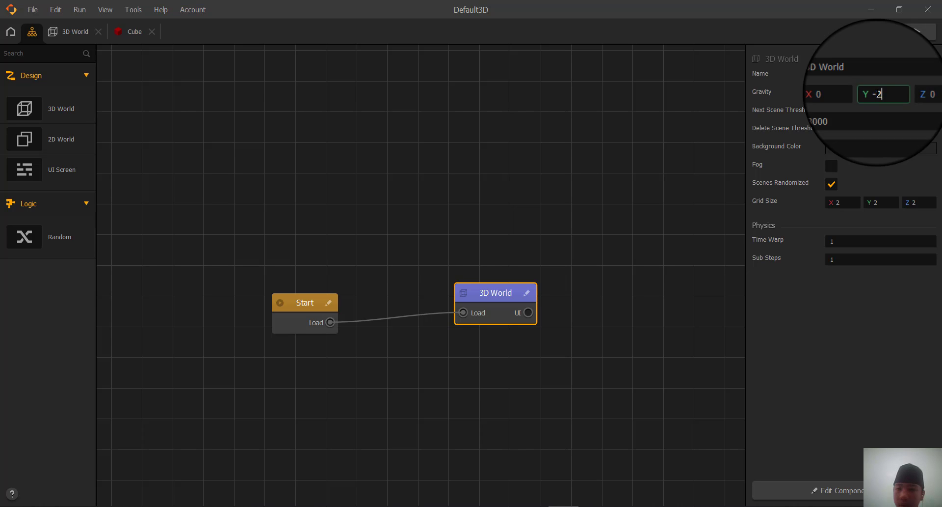
{"action": "type", "text": "5"}
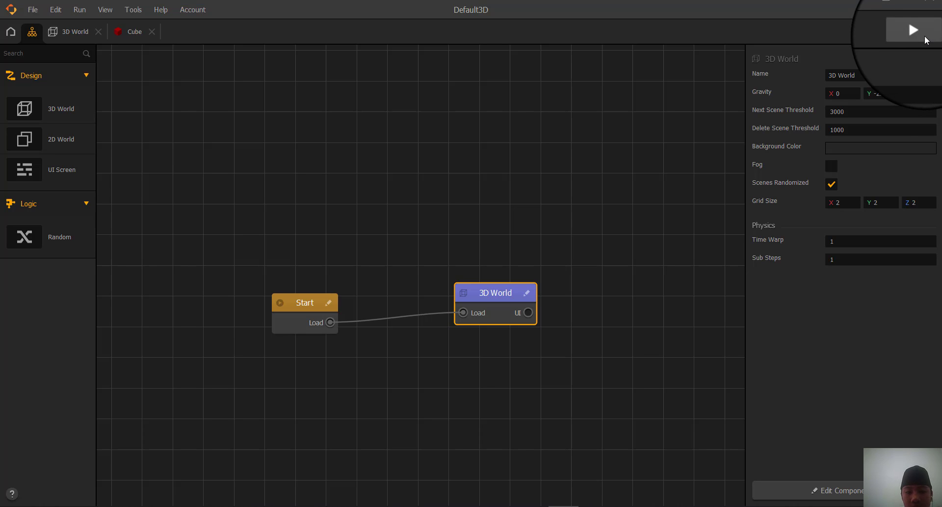
Run the game preview, examine its reported error, and close the preview
{"action": "left_click", "coordinate": [913, 31]}
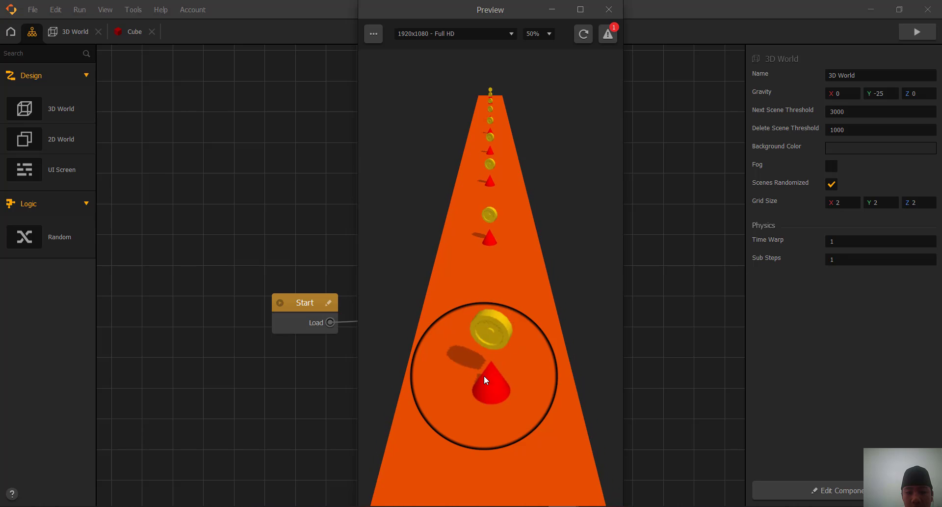
{"action": "left_click", "coordinate": [614, 31]}
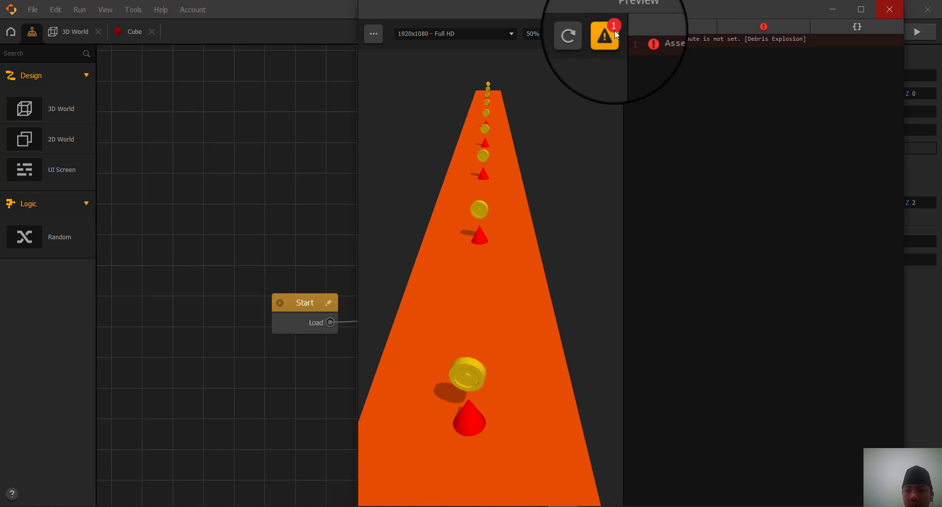
{"action": "left_click", "coordinate": [889, 10]}
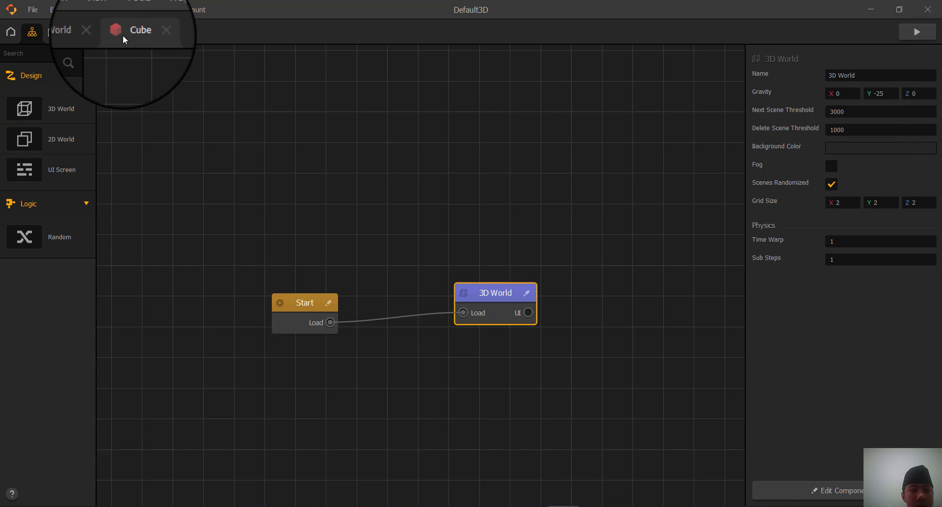
Assign the white Cube object as the asset of the character's Debris Explosion node and save the choice
{"action": "left_click", "coordinate": [123, 34]}
{"action": "left_click", "coordinate": [545, 321]}
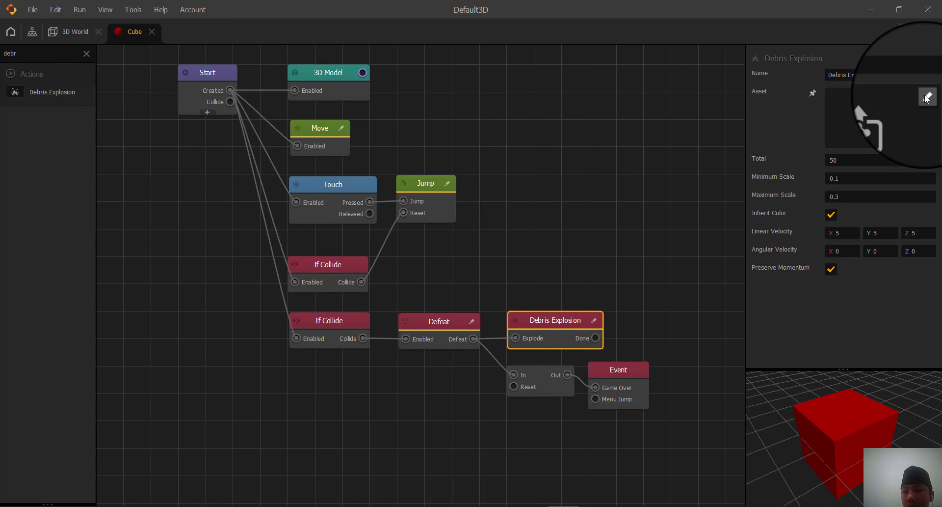
{"action": "left_click", "coordinate": [927, 97]}
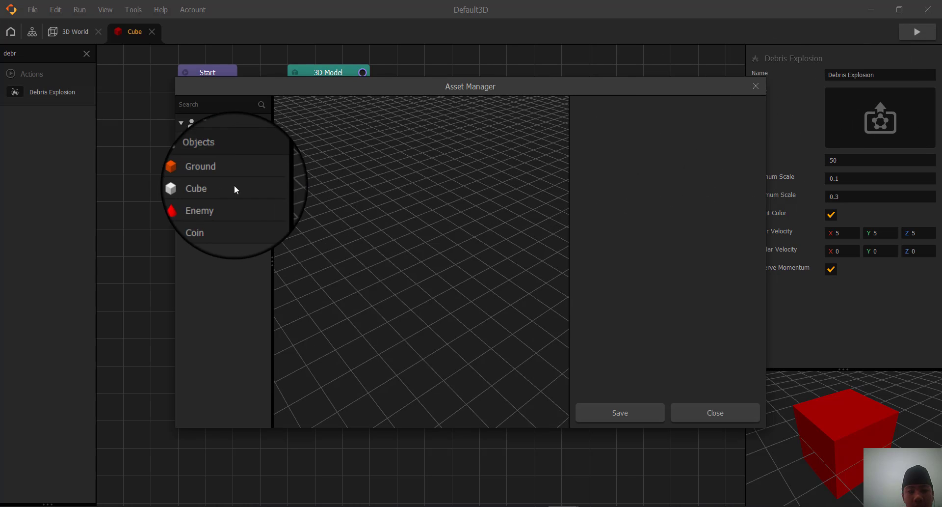
{"action": "left_click", "coordinate": [209, 189]}
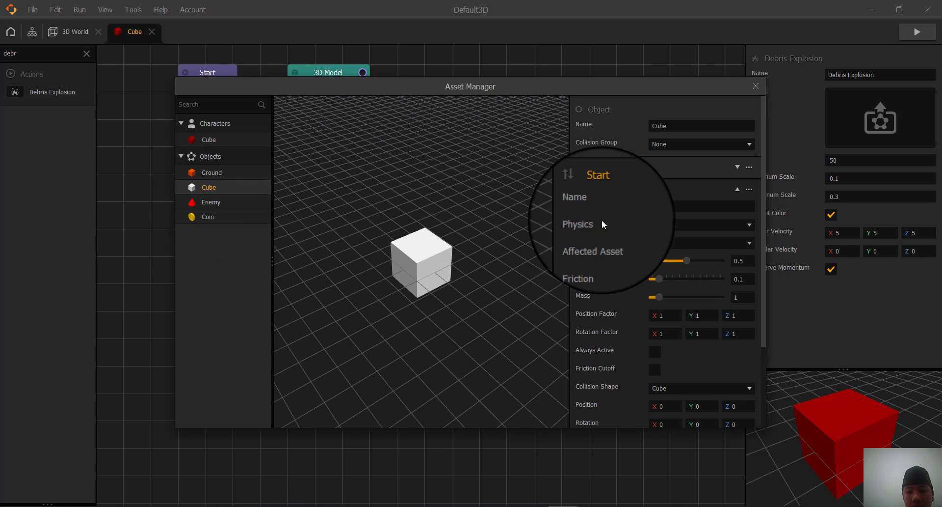
{"action": "scroll", "coordinate": [591, 205], "scroll_direction": "down", "scroll_amount": 1}
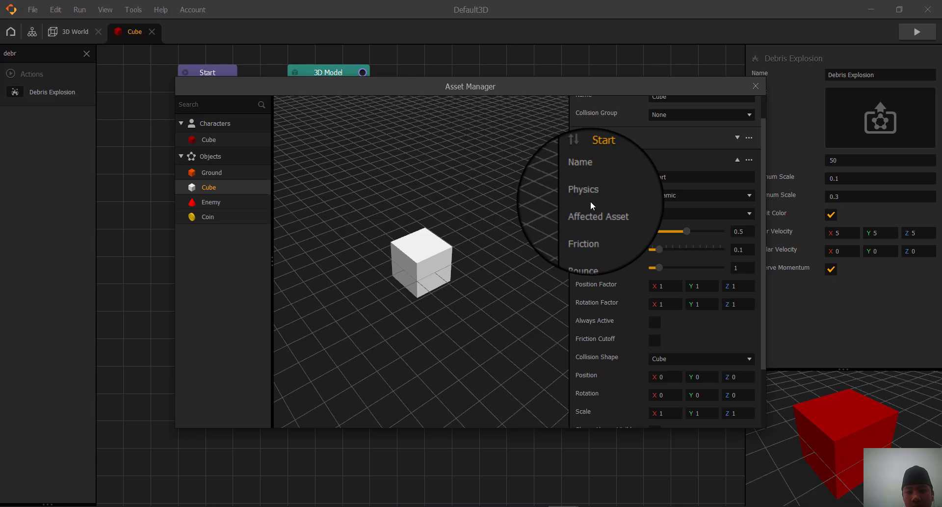
{"action": "scroll", "coordinate": [591, 201], "scroll_direction": "down", "scroll_amount": 3}
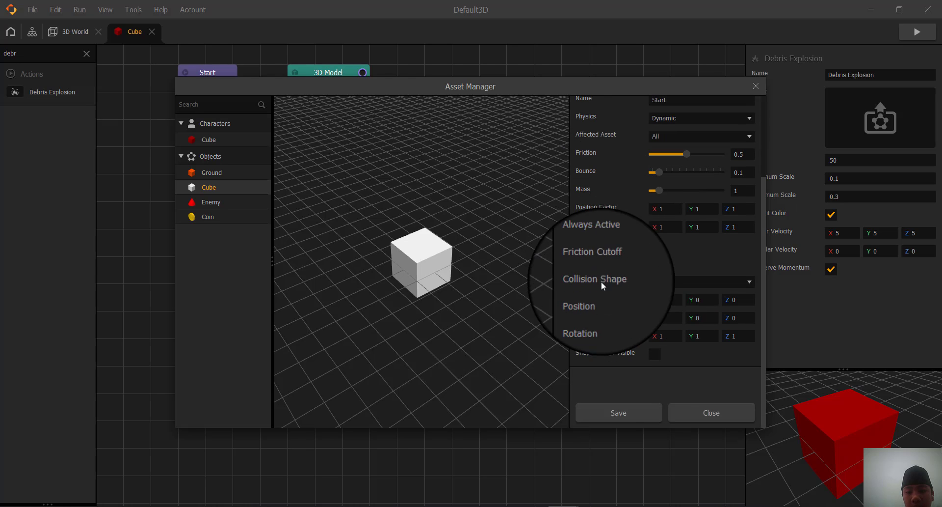
{"action": "left_click", "coordinate": [619, 412]}
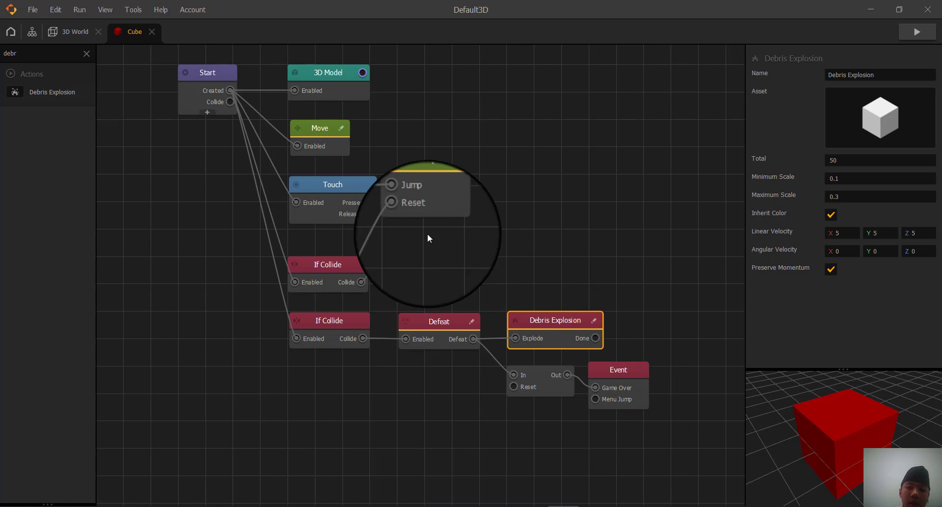
Set the Z speed of the character's Move node to -15
{"action": "left_click", "coordinate": [313, 125]}
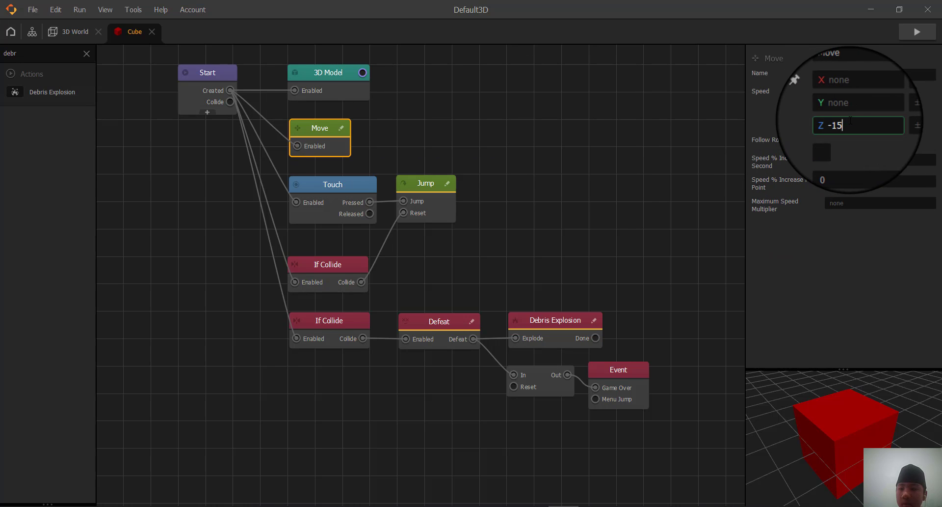
{"action": "left_click", "coordinate": [843, 263]}
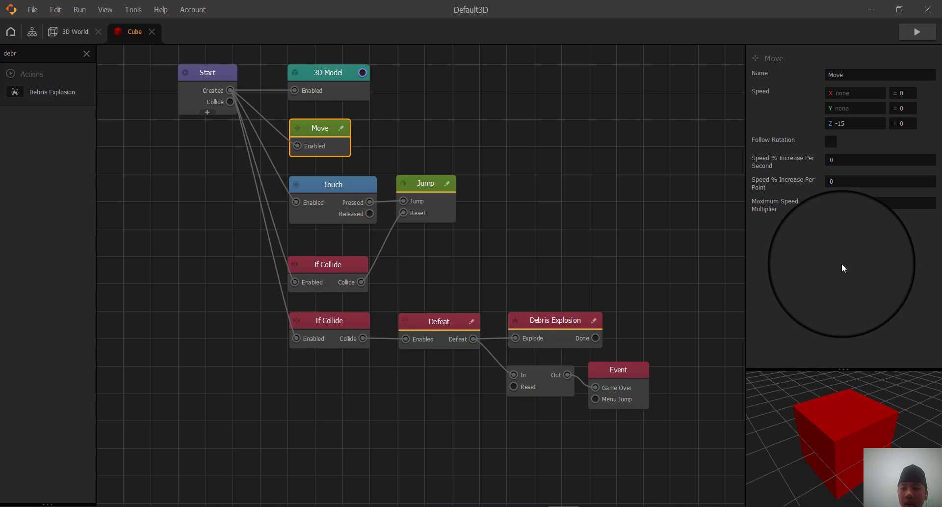
Set the Y linear jump force of the character's Jump node to 10 and test the jump in the game preview
{"action": "left_click", "coordinate": [413, 187]}
{"action": "left_click", "coordinate": [838, 109]}
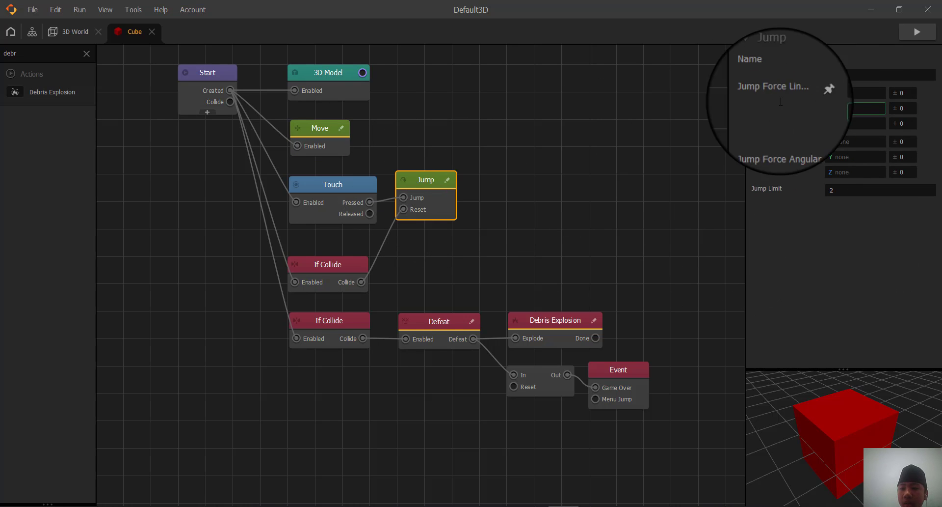
{"action": "type", "text": "10"}
{"action": "left_click", "coordinate": [815, 300]}
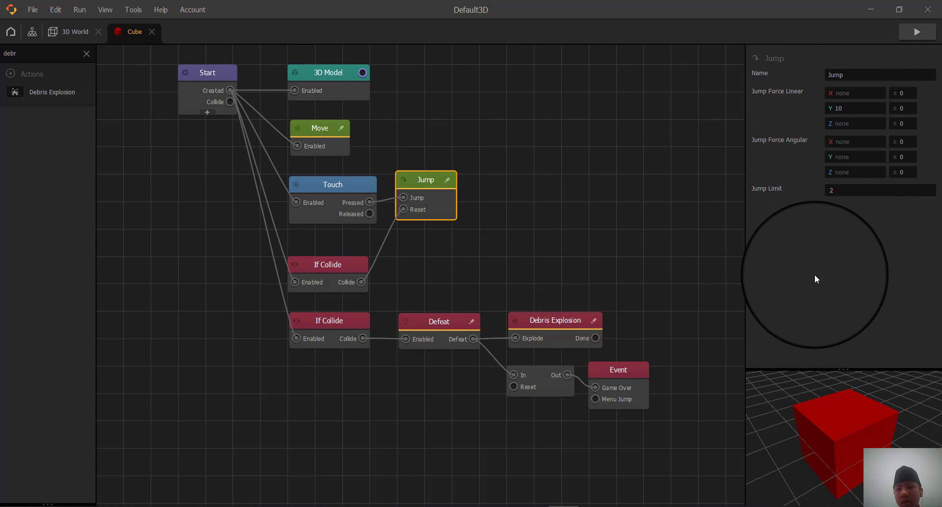
{"action": "left_click", "coordinate": [914, 32]}
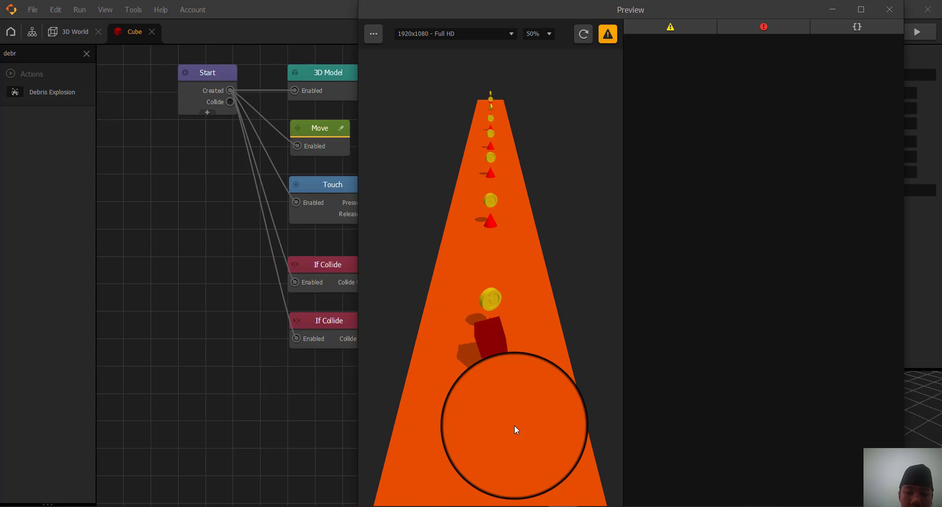
{"action": "left_click", "coordinate": [889, 9]}
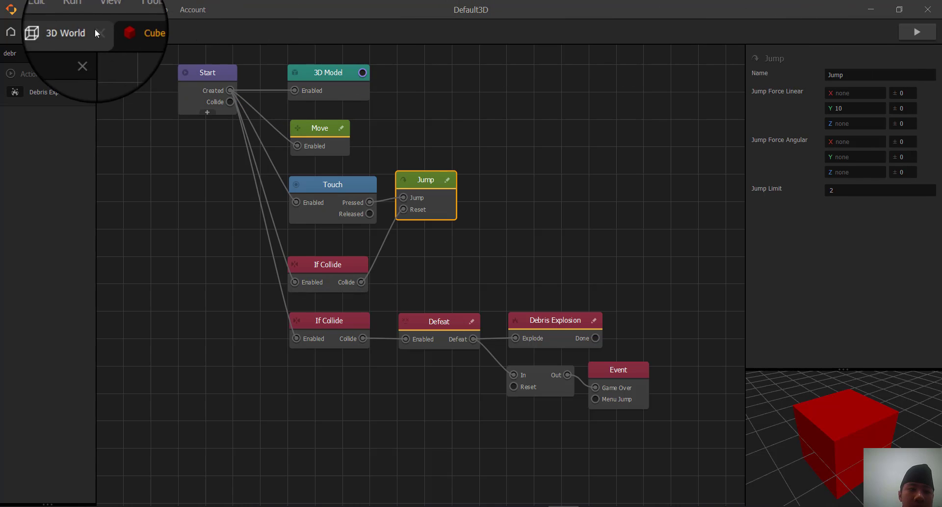
Set the red Cube character's rotation factor to 0 on X, Y and Z in the 3D World, and test it in the preview
{"action": "left_click", "coordinate": [76, 31]}
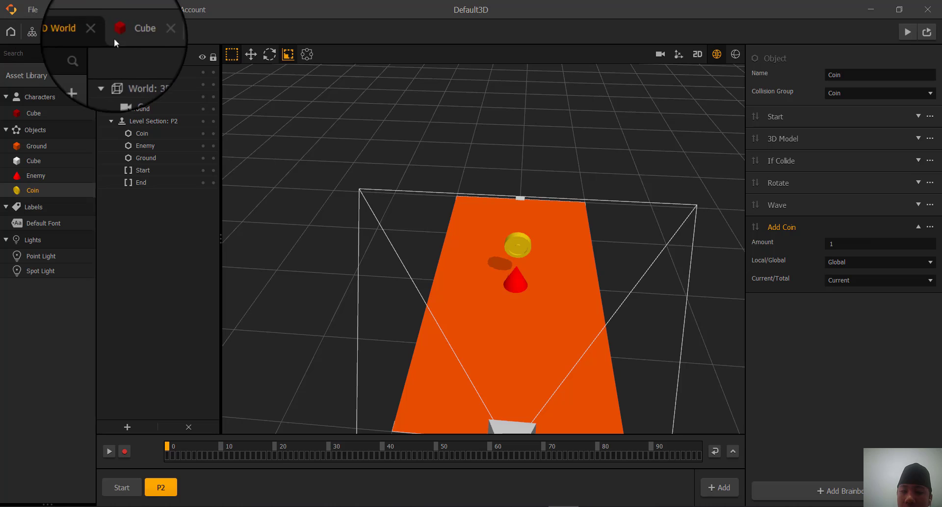
{"action": "right_click_drag", "start_coordinate": [522, 143], "coordinate": [528, 168]}
{"action": "scroll", "coordinate": [528, 167], "scroll_direction": "up", "scroll_amount": 5}
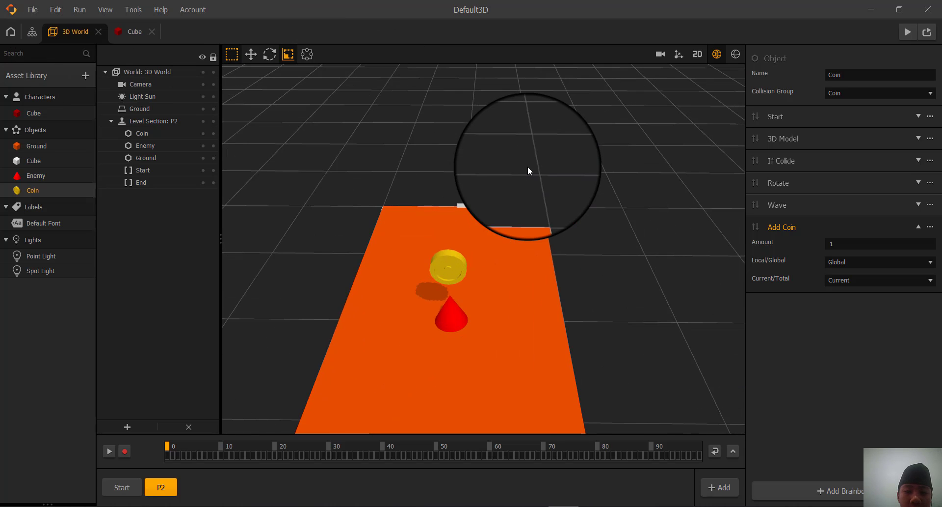
{"action": "middle_click_drag", "start_coordinate": [528, 168], "coordinate": [599, 73]}
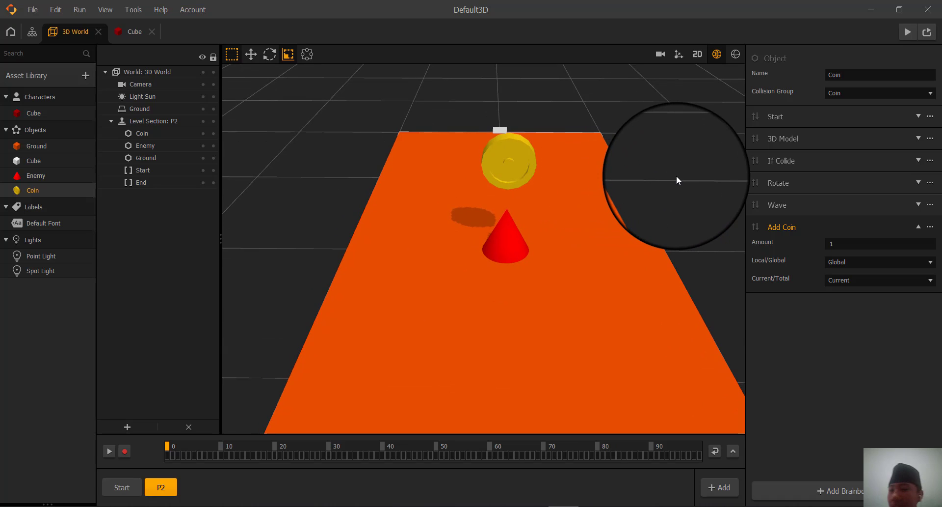
{"action": "left_click", "coordinate": [34, 116]}
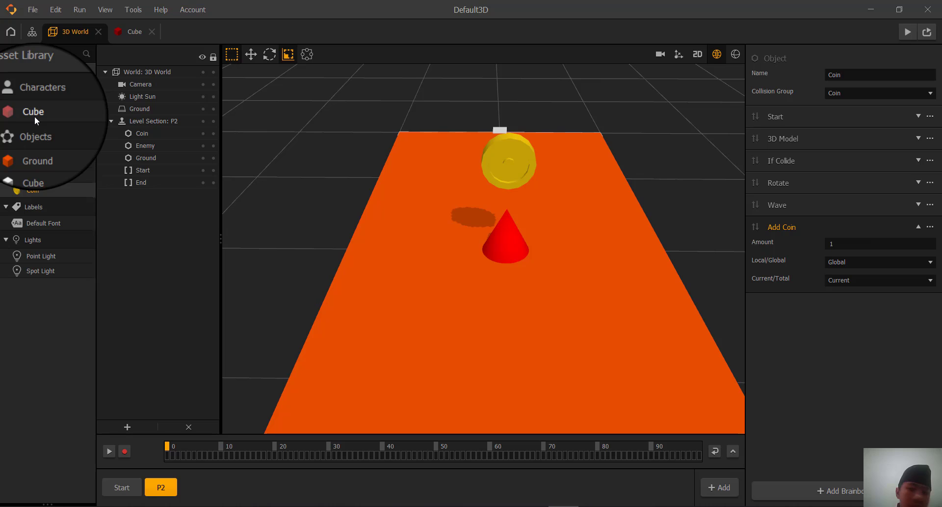
{"action": "left_click", "coordinate": [35, 116]}
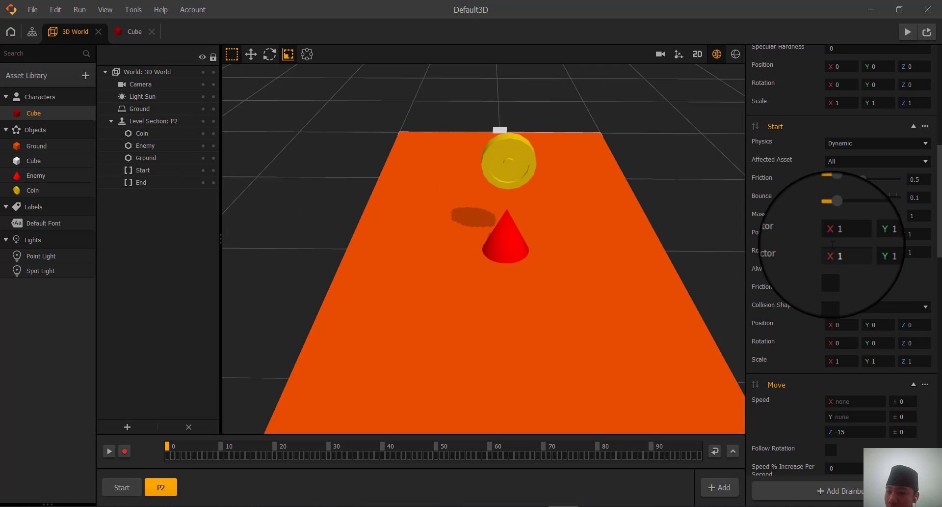
{"action": "left_click", "coordinate": [840, 251]}
{"action": "left_click", "coordinate": [876, 252]}
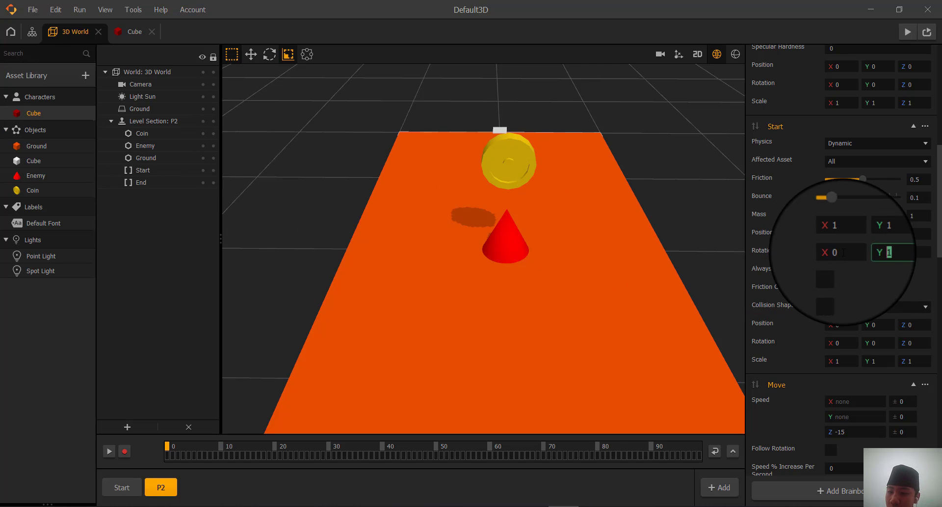
{"action": "type", "text": "0"}
{"action": "left_click", "coordinate": [913, 252]}
{"action": "type", "text": "0"}
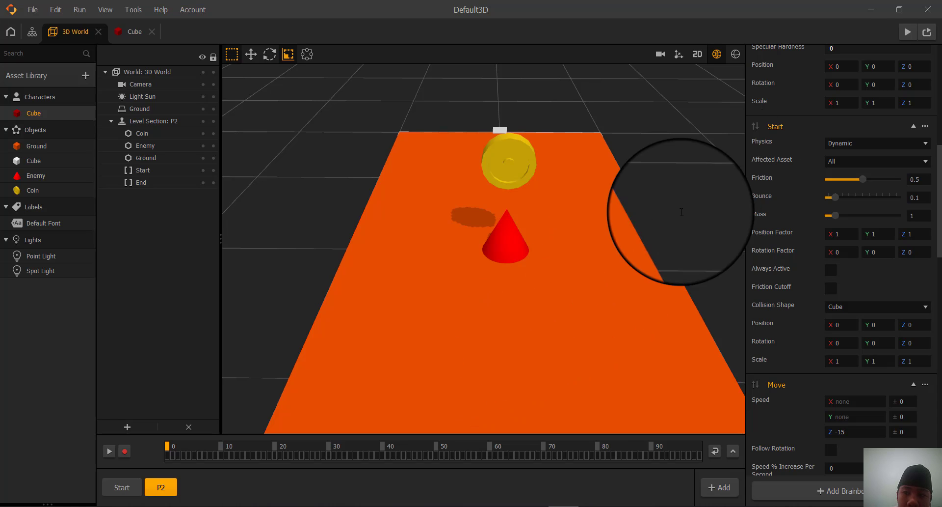
{"action": "left_click", "coordinate": [907, 34]}
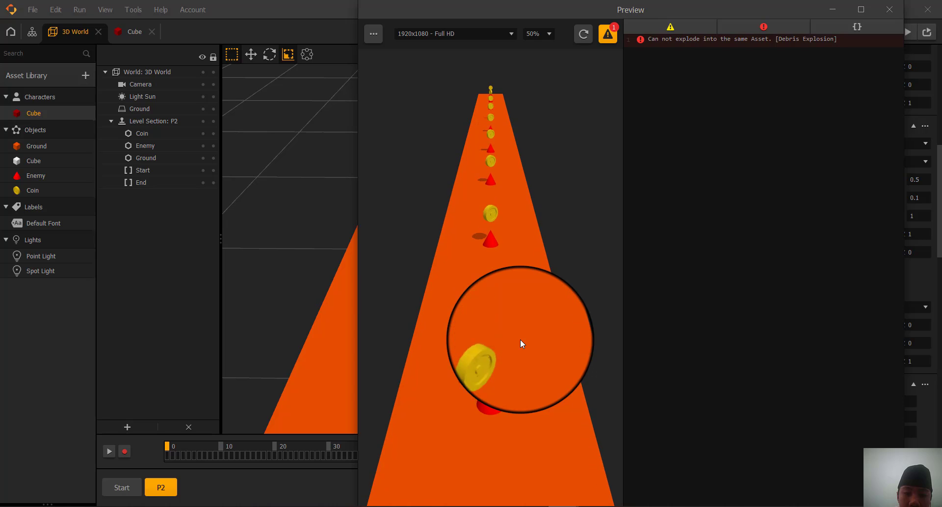
{"action": "left_click", "coordinate": [890, 11]}
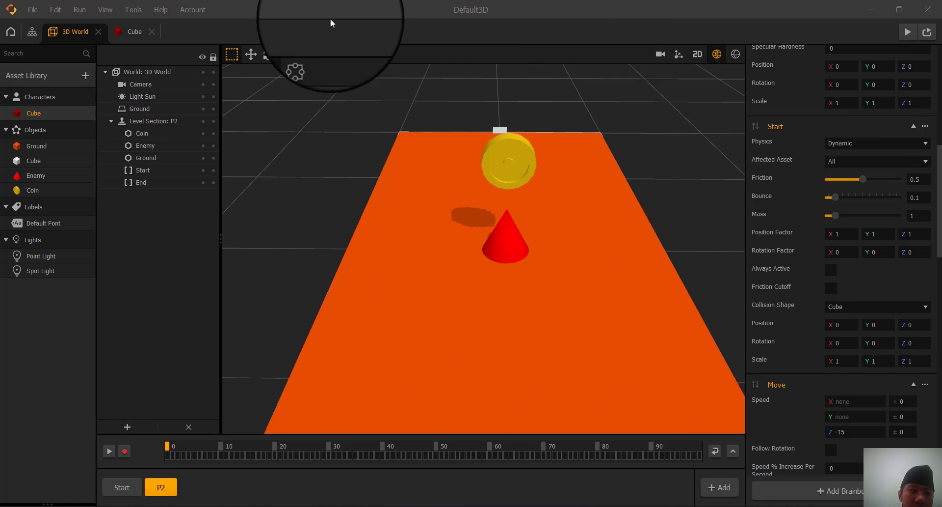
Inspect the Debris Explosion node's asset, comparing the white Cube object with the red Cube character in the Asset Manager
{"action": "left_click", "coordinate": [128, 32]}
{"action": "left_click", "coordinate": [548, 319]}
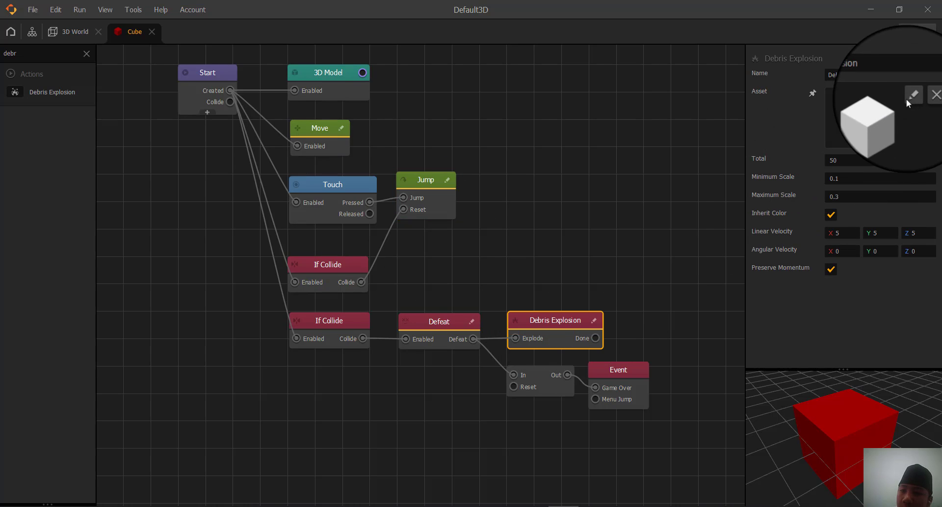
{"action": "left_click", "coordinate": [911, 96]}
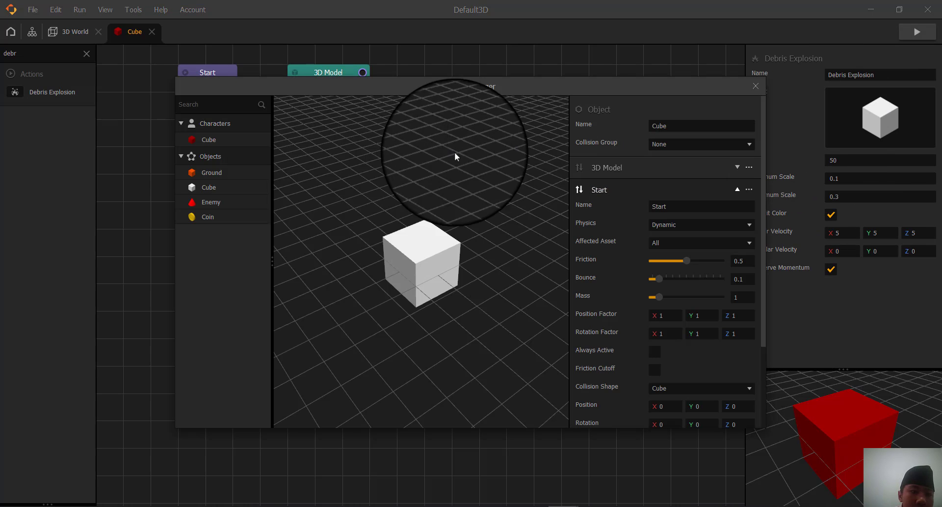
{"action": "left_click", "coordinate": [205, 188]}
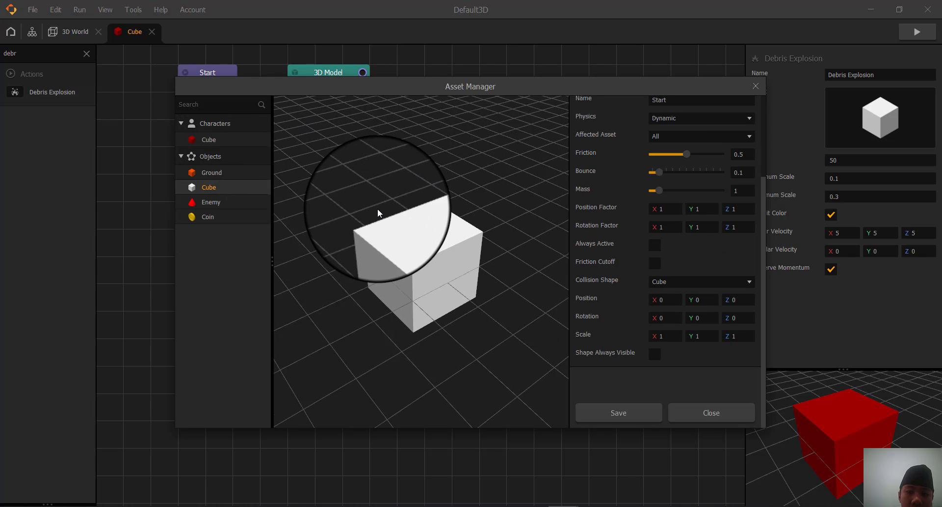
{"action": "scroll", "coordinate": [378, 211], "scroll_direction": "down", "scroll_amount": 2}
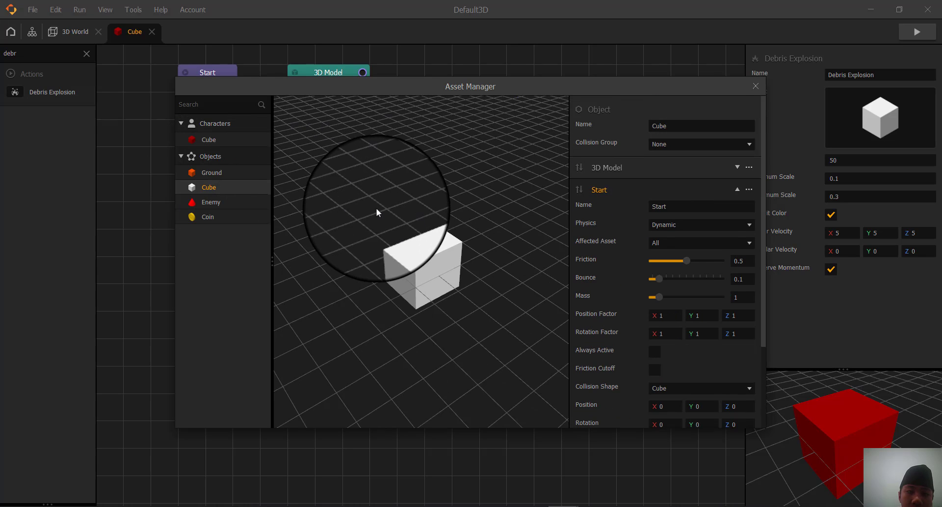
{"action": "left_click", "coordinate": [243, 139]}
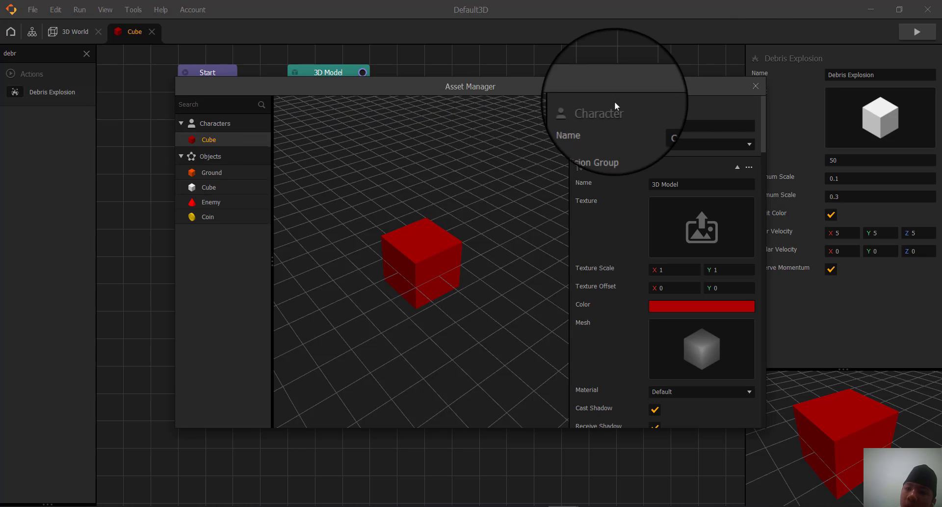
{"action": "left_click", "coordinate": [756, 86]}
Rename the red Cube character in the 3D World to Player
{"action": "left_click", "coordinate": [70, 35]}
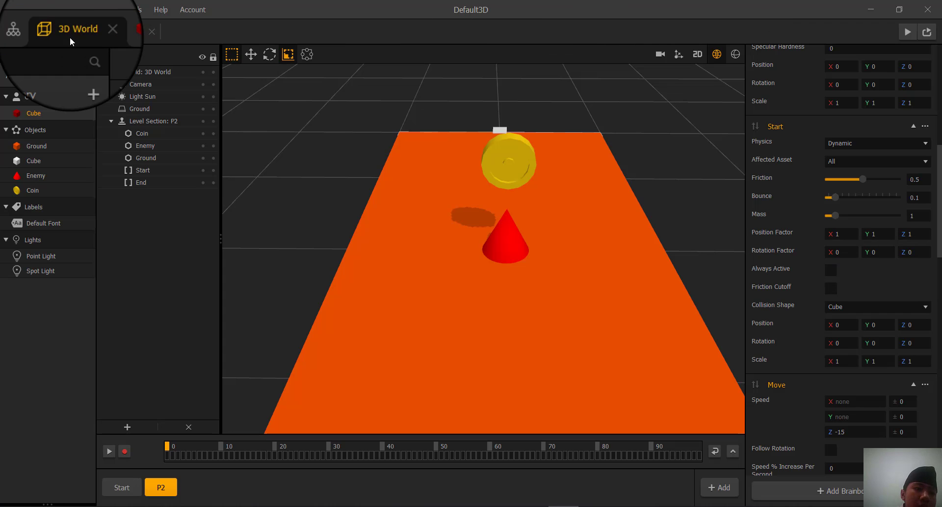
{"action": "double_click", "coordinate": [43, 106]}
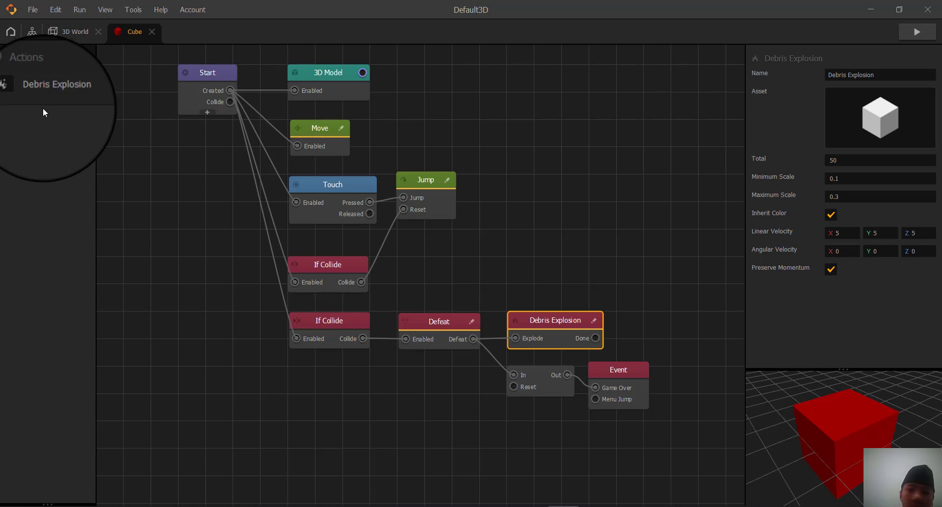
{"action": "left_click", "coordinate": [72, 30]}
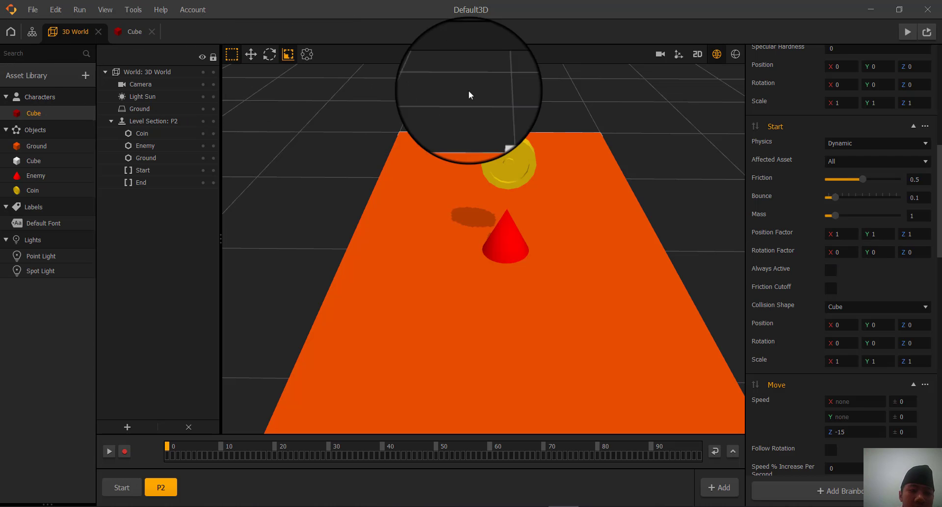
{"action": "scroll", "coordinate": [774, 136], "scroll_direction": "up", "scroll_amount": 2}
{"action": "scroll", "coordinate": [774, 137], "scroll_direction": "up", "scroll_amount": 6}
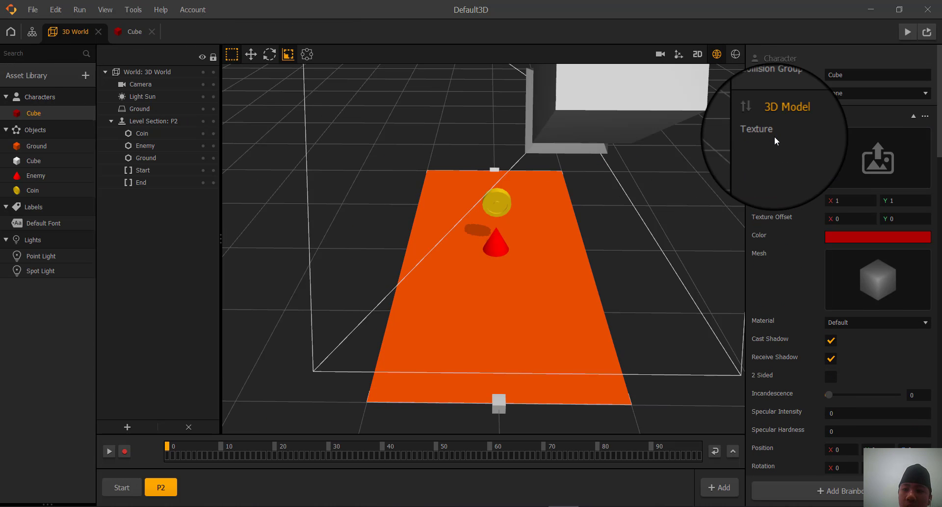
{"action": "left_click", "coordinate": [839, 74]}
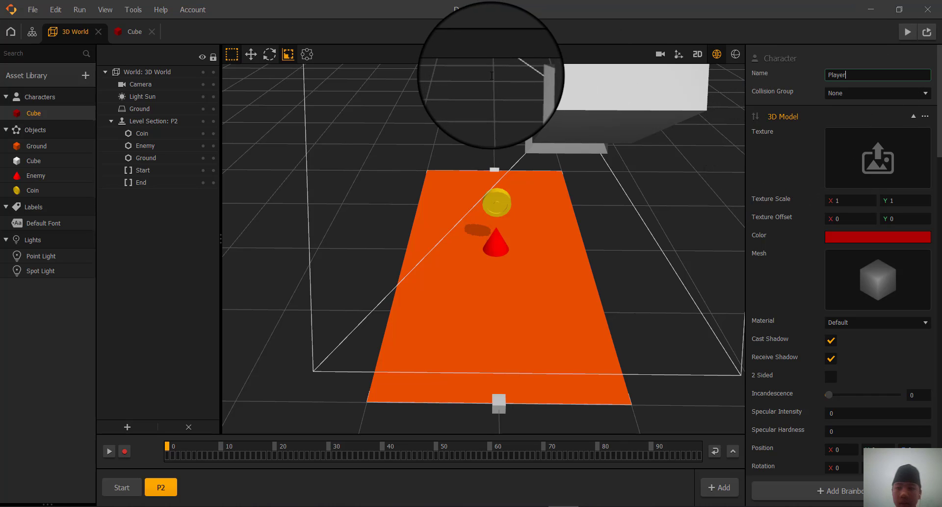
{"action": "key", "text": "Return"}
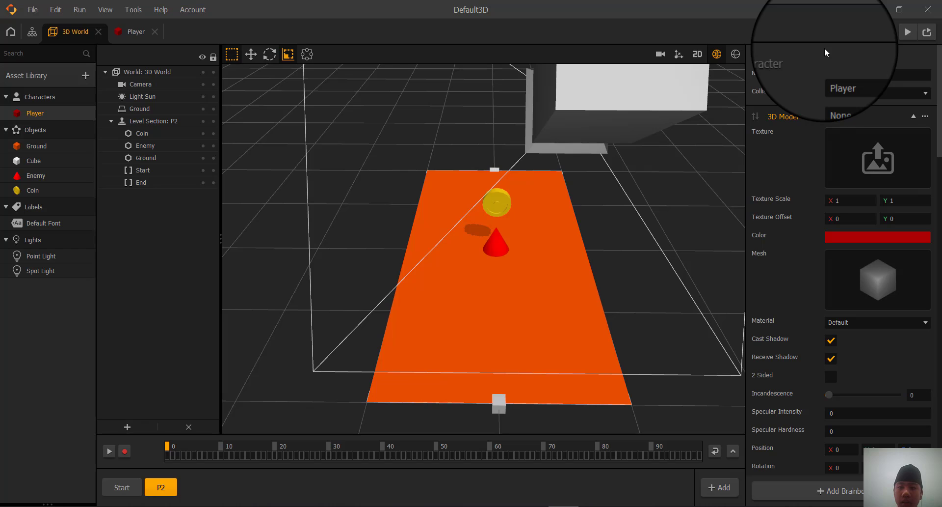
Run the game preview from the Player's node map to check the debris explosion, and close the preview
{"action": "left_click", "coordinate": [132, 32]}
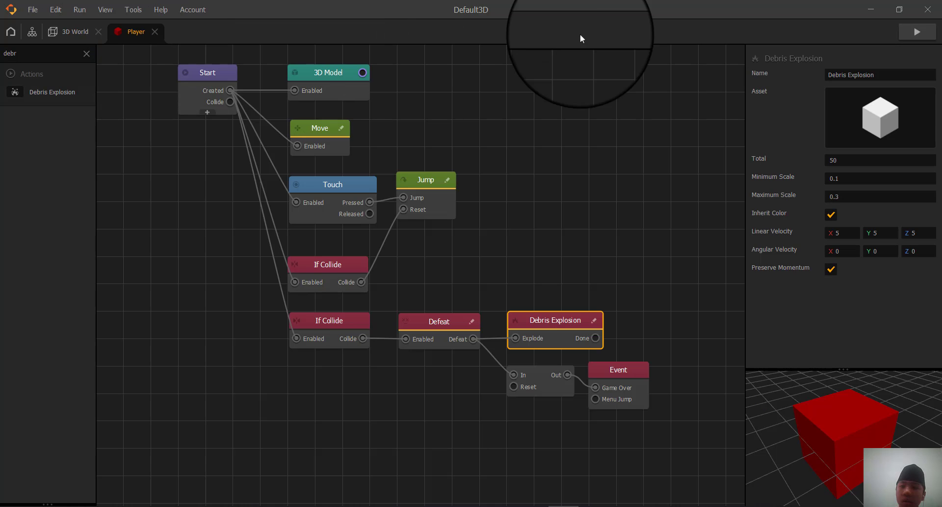
{"action": "left_click", "coordinate": [926, 37]}
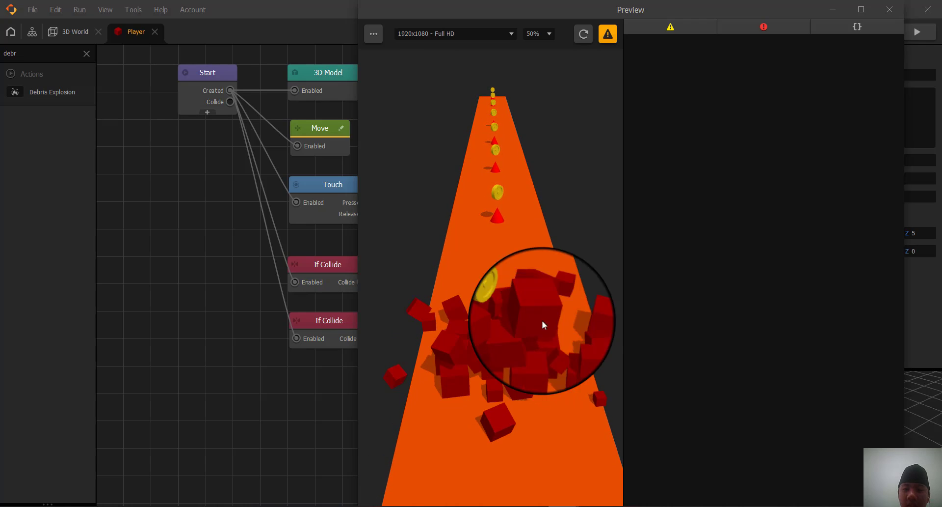
{"action": "left_click", "coordinate": [890, 10]}
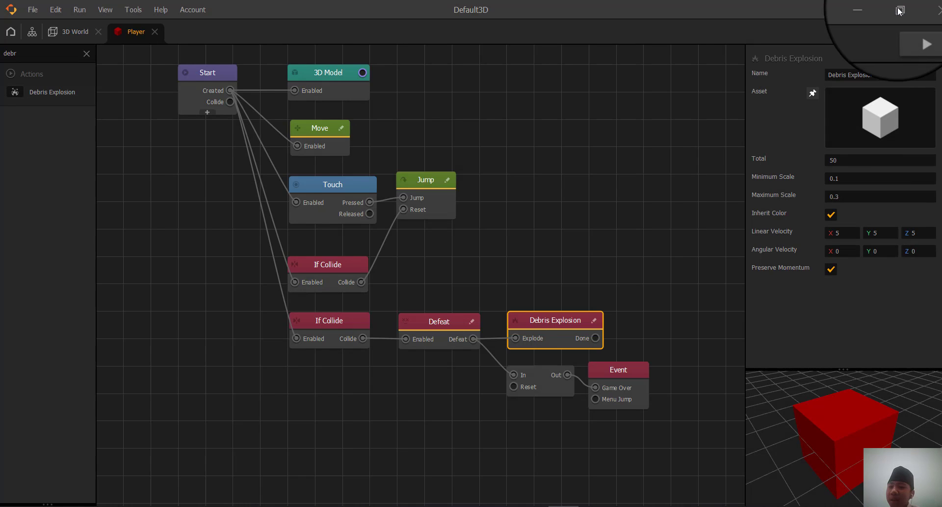
Set the Debris Explosion node's total to 10 and maximum scale to 0.1, and test the explosion in the preview
{"action": "left_click", "coordinate": [835, 160]}
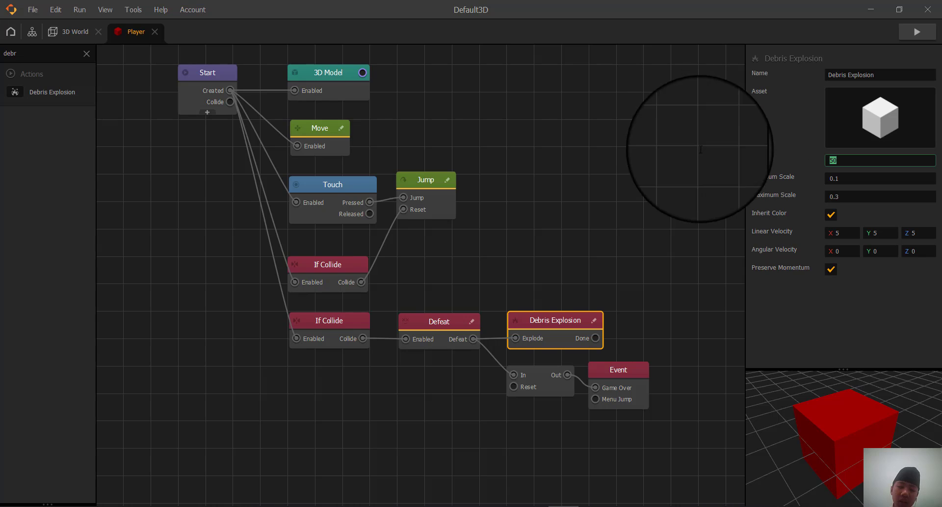
{"action": "type", "text": "10"}
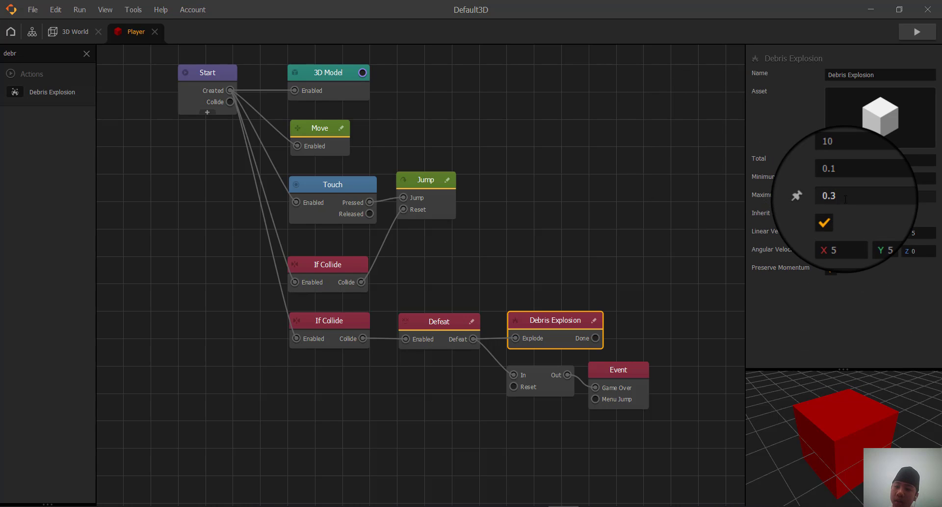
{"action": "left_click", "coordinate": [845, 198]}
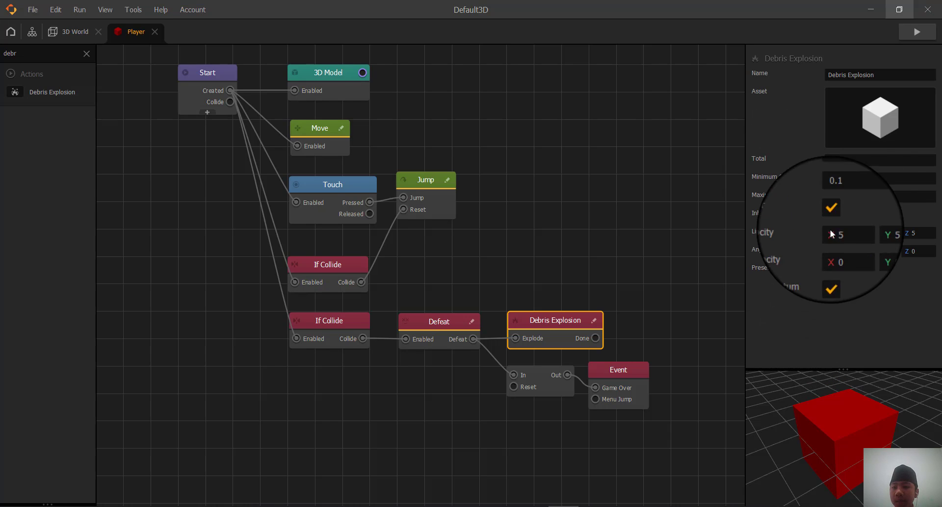
{"action": "left_click", "coordinate": [913, 26]}
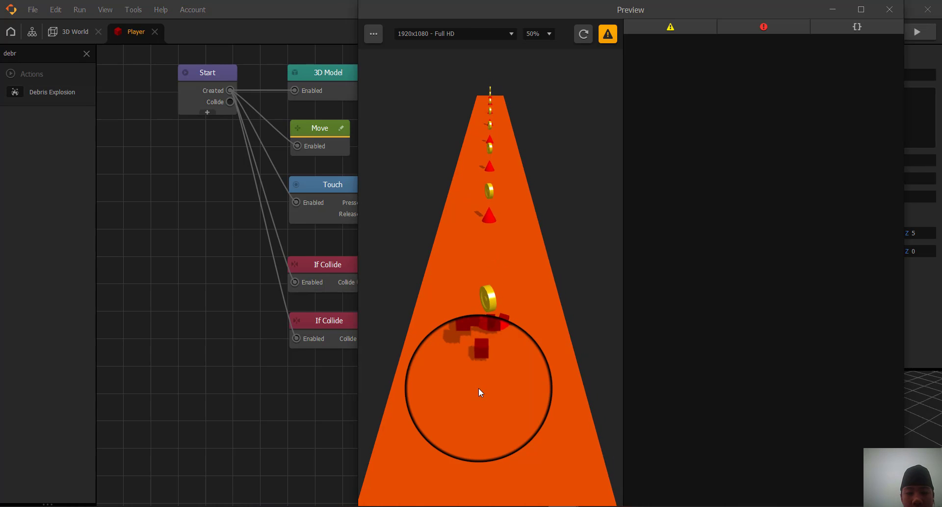
{"action": "left_click", "coordinate": [583, 34]}
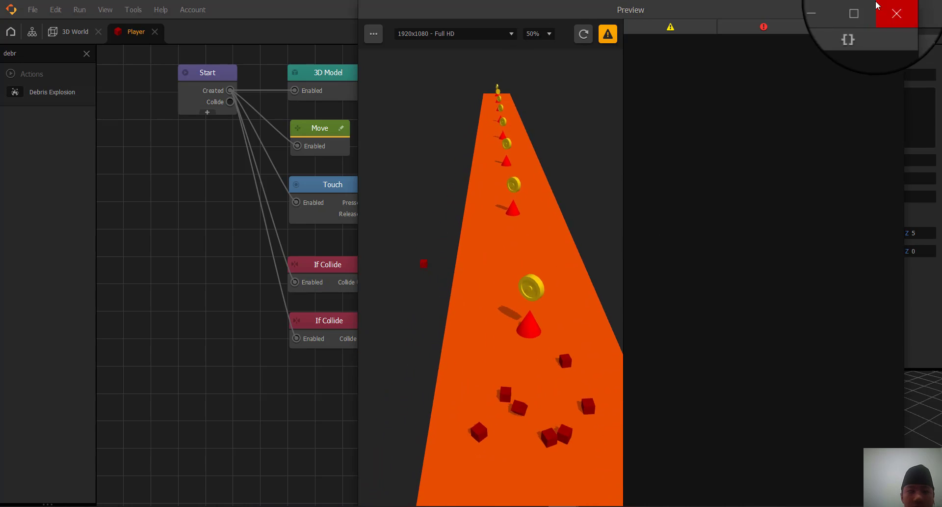
{"action": "left_click", "coordinate": [890, 9]}
Set the Y linear jump force of the Player's Jump node to 108
{"action": "left_click", "coordinate": [76, 32]}
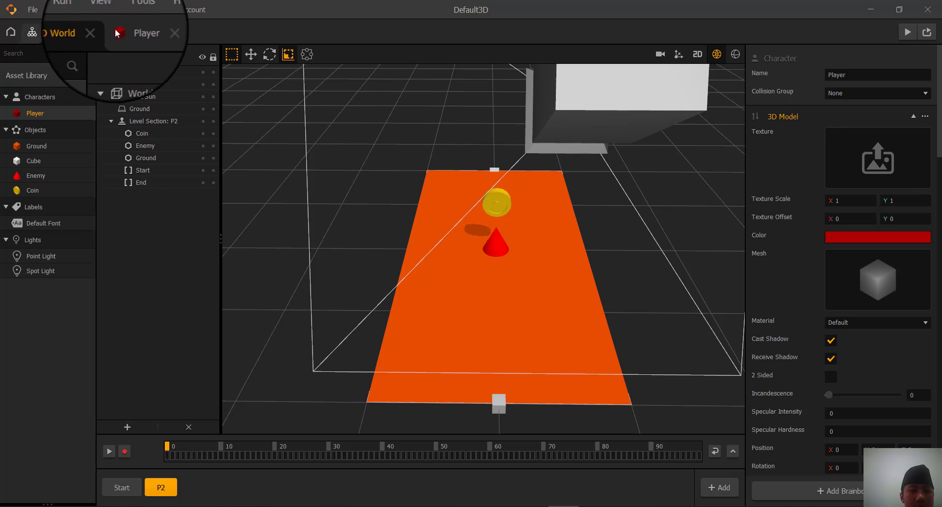
{"action": "left_click", "coordinate": [134, 25]}
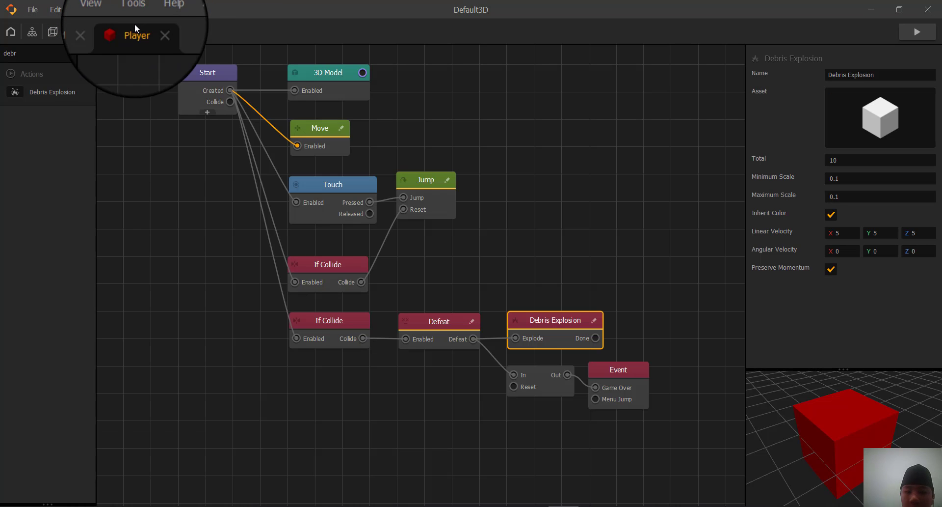
{"action": "left_click", "coordinate": [420, 185]}
{"action": "left_click_drag", "start_coordinate": [853, 109], "coordinate": [743, 107]}
{"action": "type", "text": "108"}
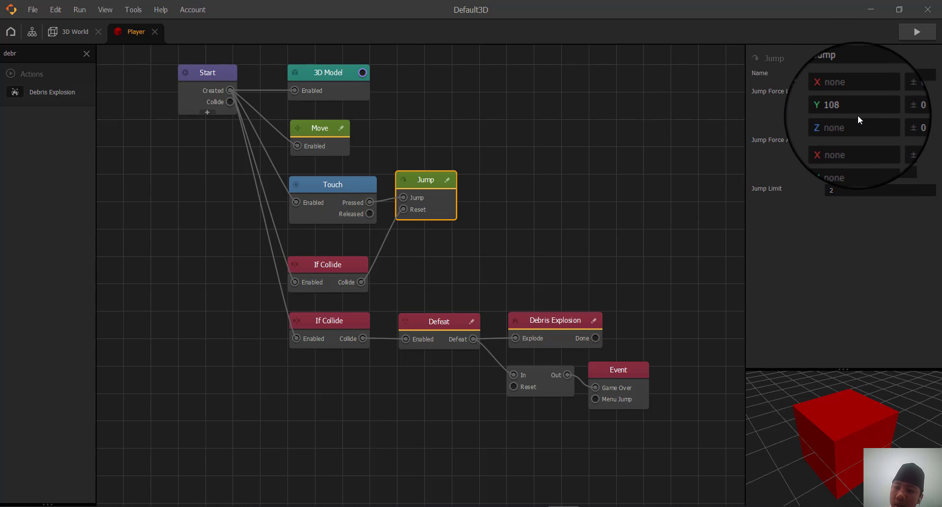
Set the Y linear jump force of the Player's Jump node to 8 and test the jump in the preview
{"action": "type", "text": "8"}
{"action": "left_click", "coordinate": [867, 240]}
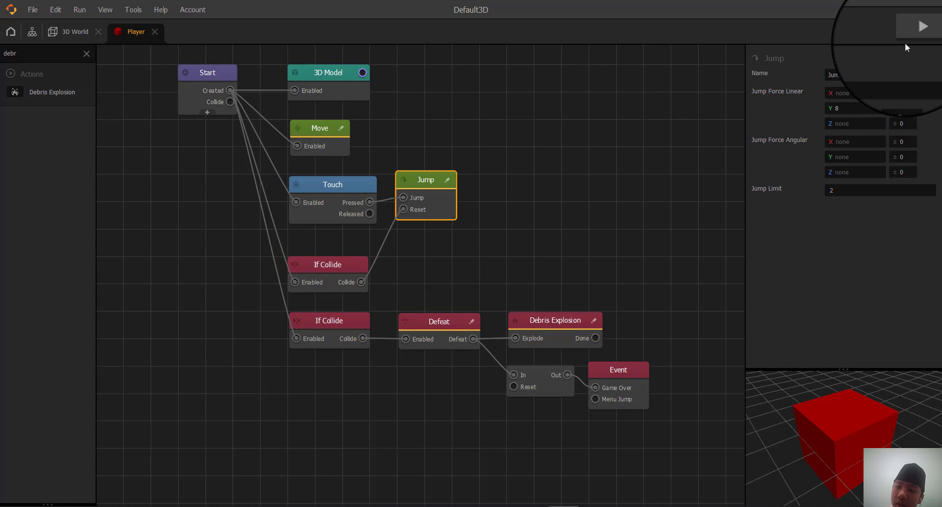
{"action": "left_click", "coordinate": [916, 33]}
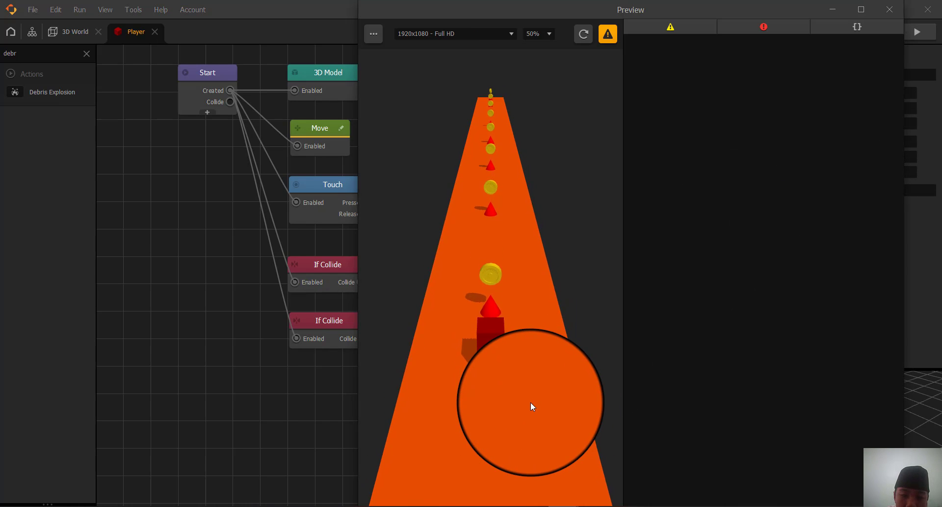
{"action": "left_click", "coordinate": [890, 10]}
Set the Player's collision group to Character in the 3D World and test the collision in the preview
{"action": "left_click", "coordinate": [69, 32]}
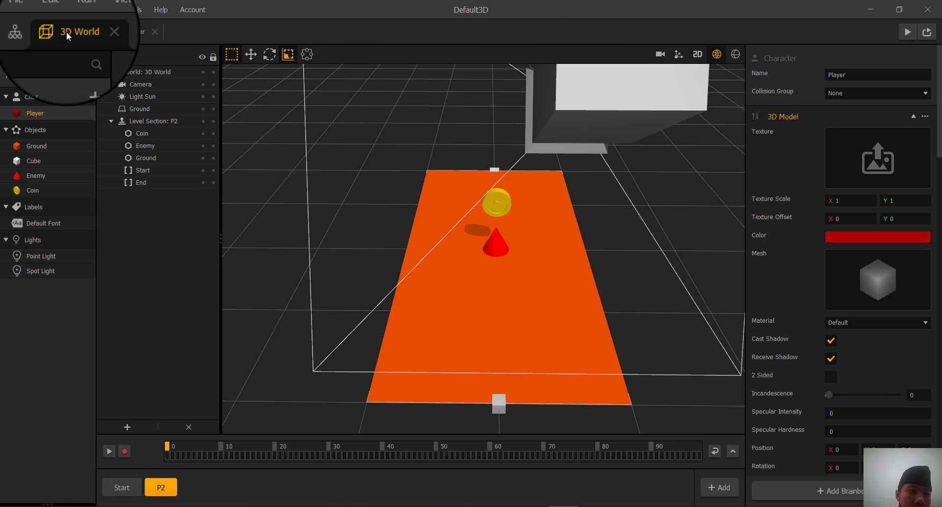
{"action": "left_click", "coordinate": [837, 92]}
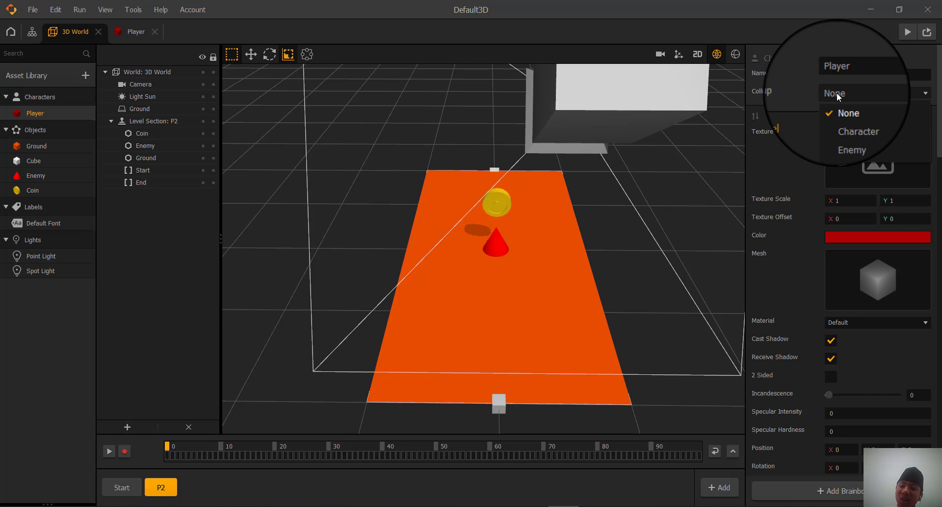
{"action": "left_click", "coordinate": [853, 114]}
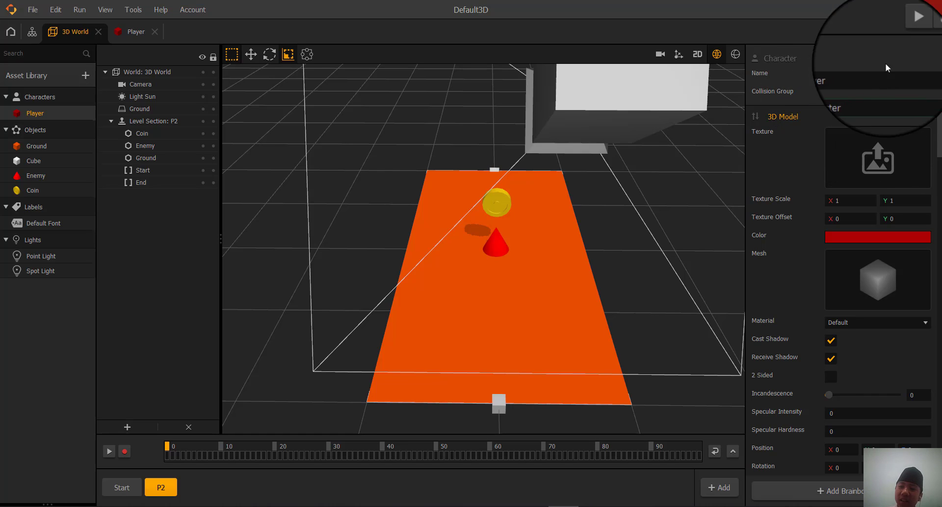
{"action": "left_click", "coordinate": [908, 32]}
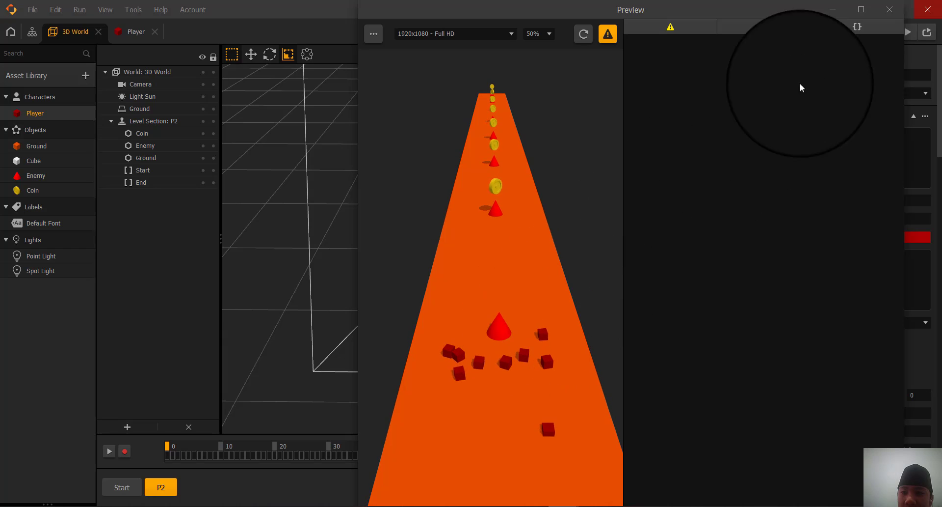
{"action": "left_click", "coordinate": [888, 7]}
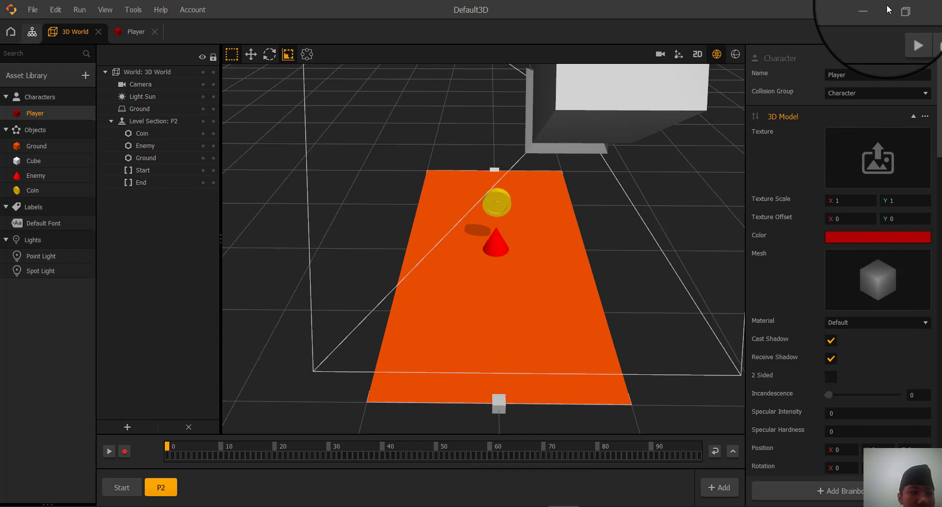
Set the 3D World node's Y gravity to -30 in the game's mind map and test it in the preview
{"action": "left_click", "coordinate": [135, 32]}
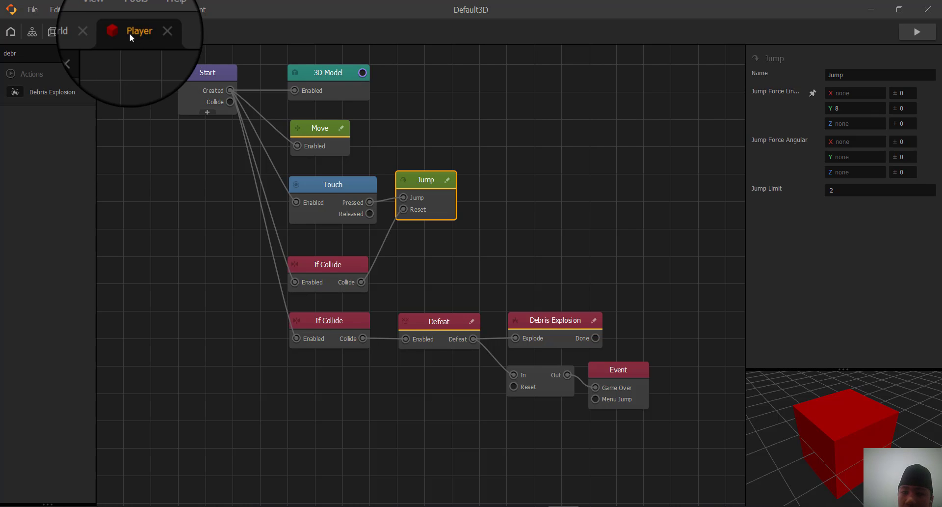
{"action": "left_click", "coordinate": [33, 33]}
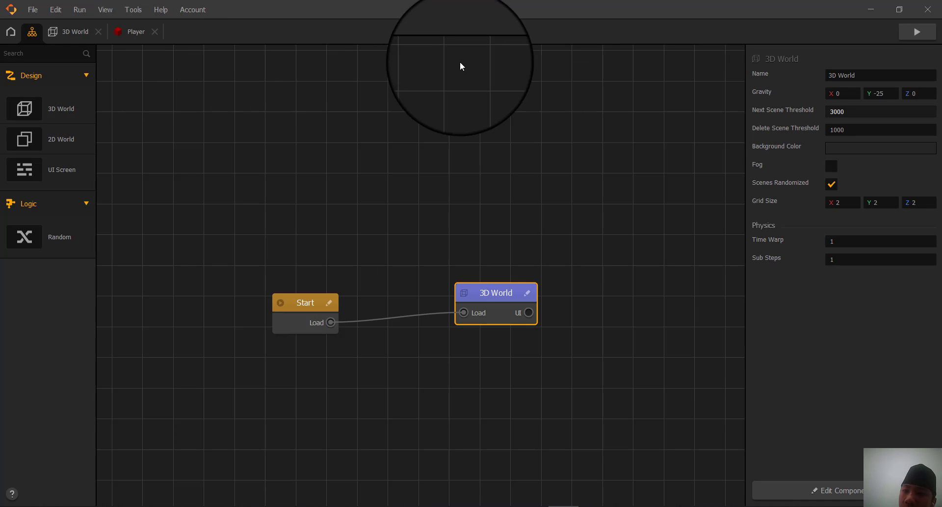
{"action": "key", "text": "BackSpace"}
{"action": "key", "text": "BackSpace"}
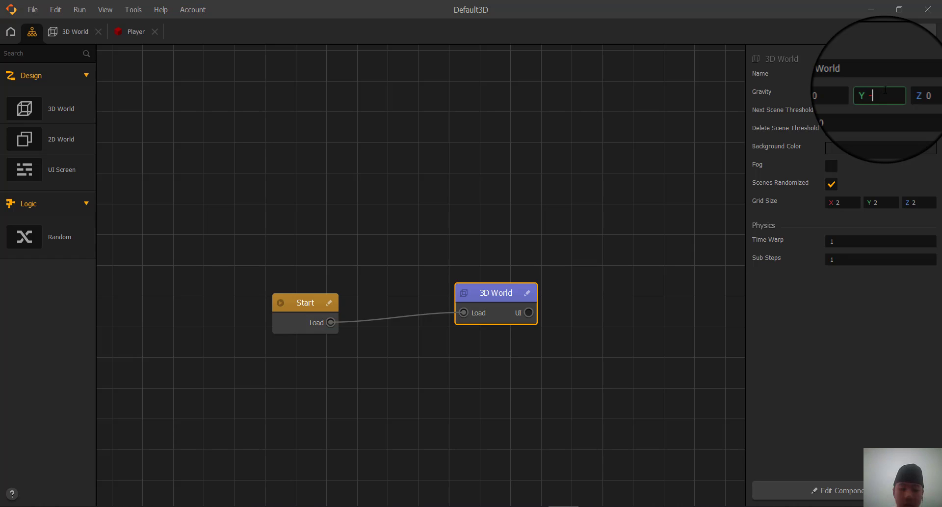
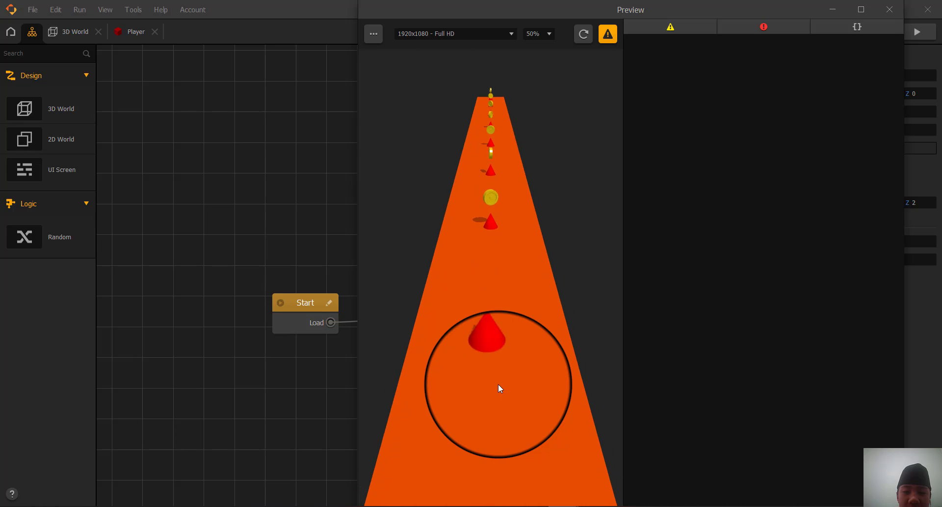
{"action": "left_click", "coordinate": [883, 6]}
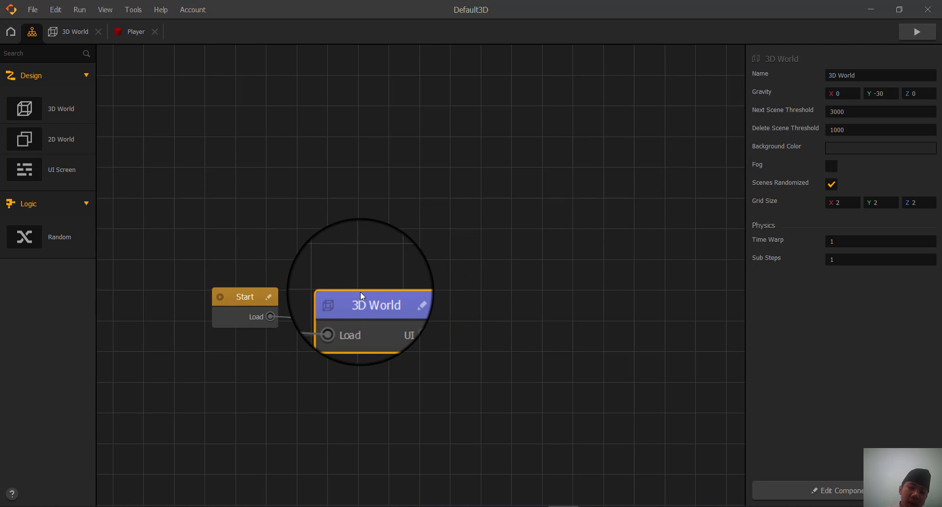
Add two UI Screen nodes beside the 3D World node and connect its UI output to the first screen's Load input
{"action": "left_click_drag", "start_coordinate": [51, 172], "coordinate": [476, 297]}
{"action": "left_click_drag", "start_coordinate": [53, 167], "coordinate": [641, 316]}
{"action": "left_click_drag", "start_coordinate": [517, 311], "coordinate": [491, 307]}
{"action": "left_click_drag", "start_coordinate": [644, 332], "coordinate": [552, 310]}
{"action": "left_click_drag", "start_coordinate": [404, 320], "coordinate": [461, 323]}
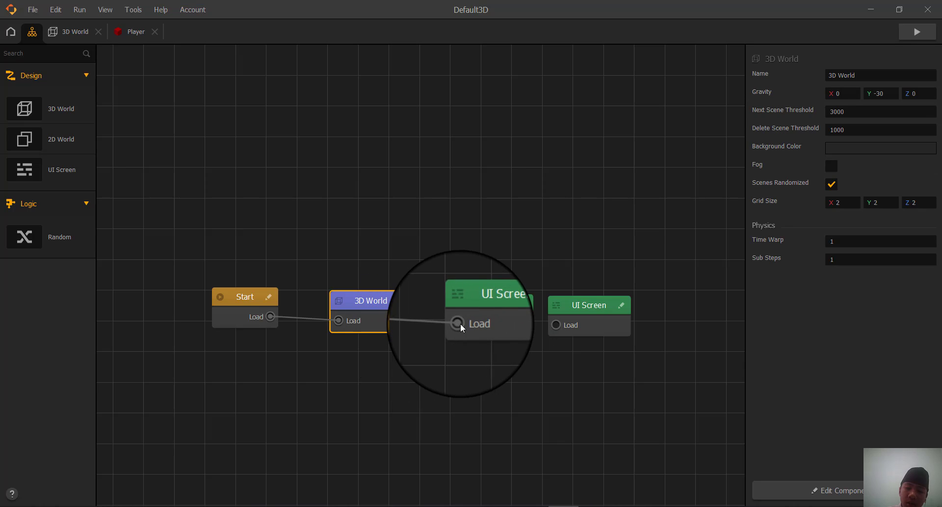
Rename the connected UI Screen node 3D World UI Screen and the unconnected one Game Over UI Screen
{"action": "left_click", "coordinate": [493, 296]}
{"action": "left_click_drag", "start_coordinate": [860, 77], "coordinate": [826, 76]}
{"action": "left_click", "coordinate": [827, 76]}
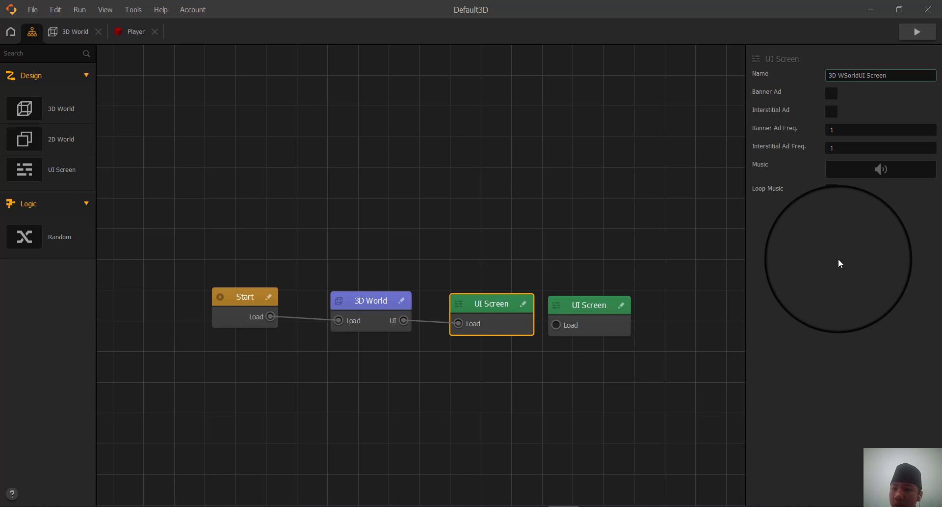
{"action": "left_click", "coordinate": [832, 190]}
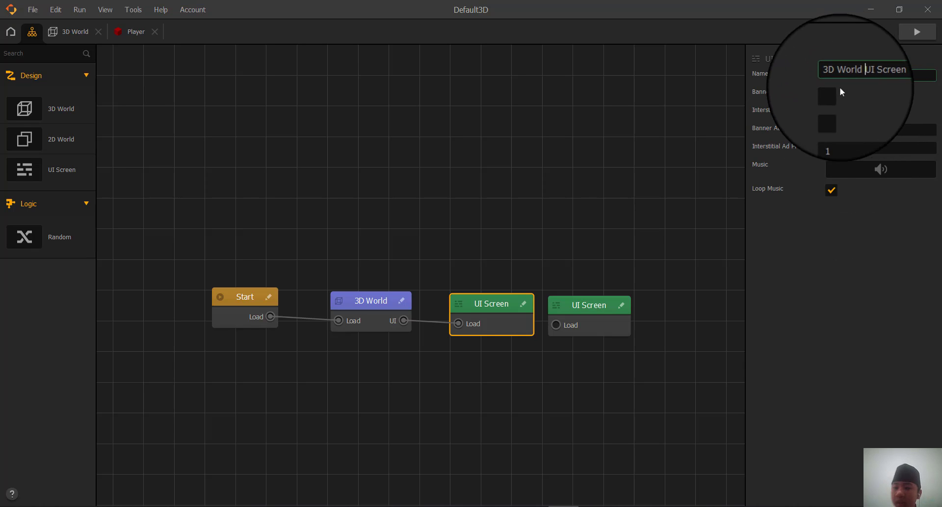
{"action": "left_click", "coordinate": [594, 304]}
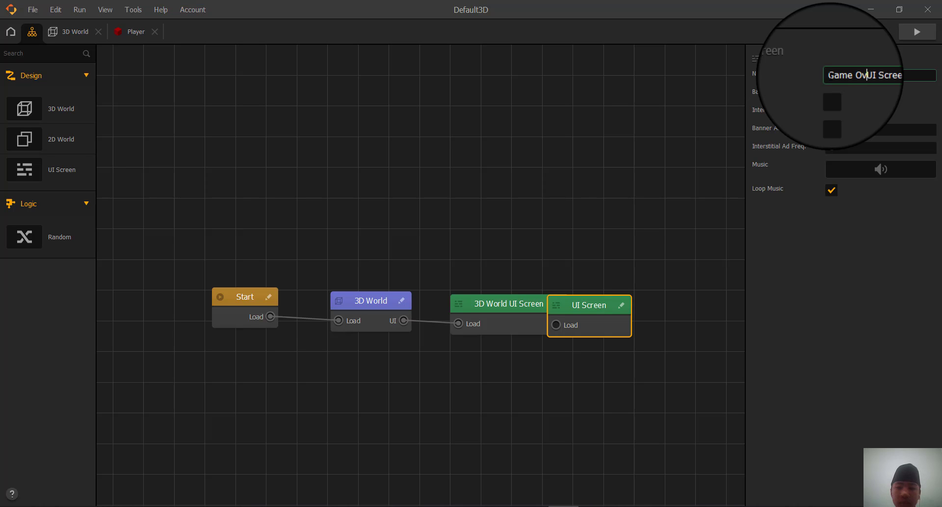
{"action": "left_click", "coordinate": [901, 208]}
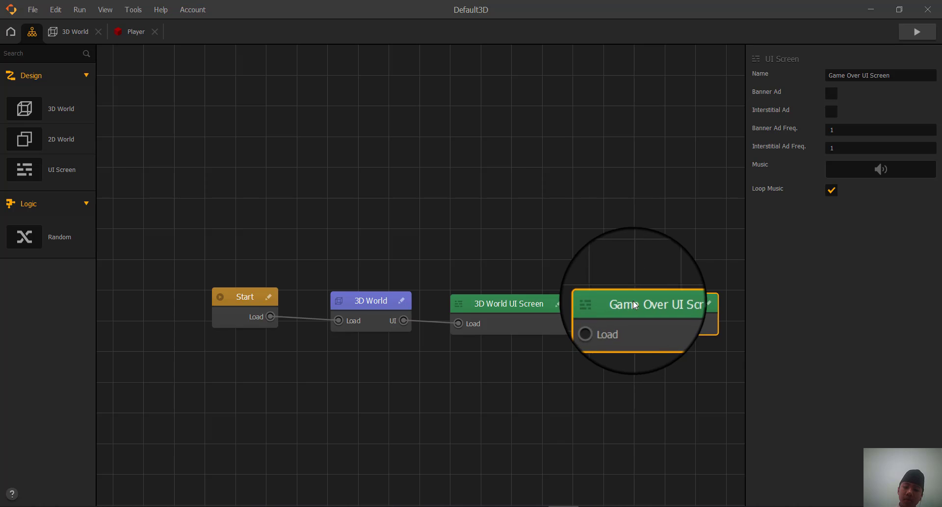
Open the 3D World UI Screen and place an Event Observer in the upper-left corner of its canvas
{"action": "double_click", "coordinate": [497, 311]}
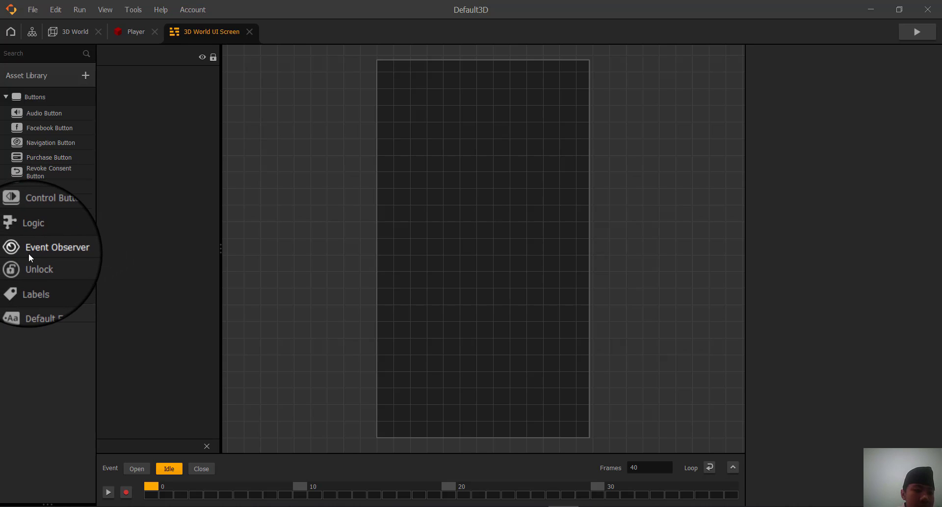
{"action": "left_click_drag", "start_coordinate": [28, 251], "coordinate": [403, 77]}
{"action": "left_click_drag", "start_coordinate": [464, 193], "coordinate": [392, 80]}
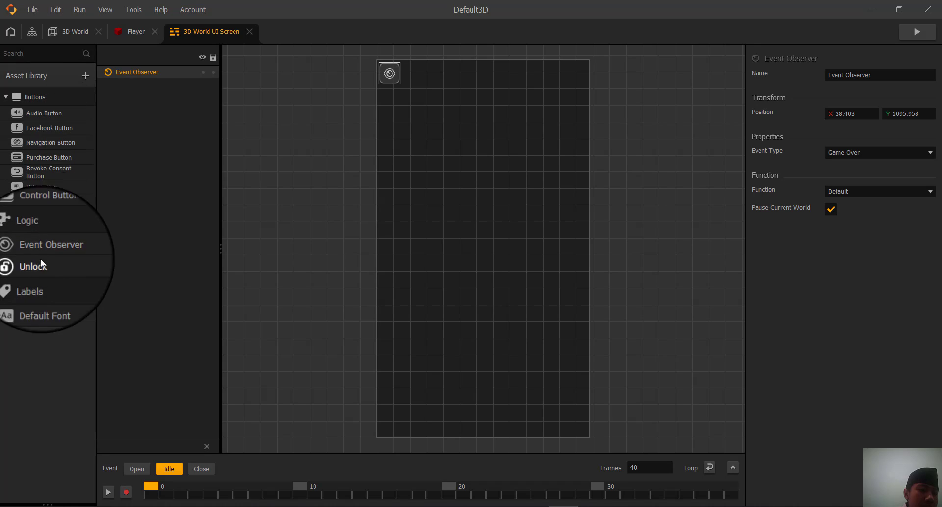
Add a Default Font label near the canvas's upper-right corner showing the current Coins score, and test it in the preview
{"action": "left_click_drag", "start_coordinate": [40, 297], "coordinate": [571, 115]}
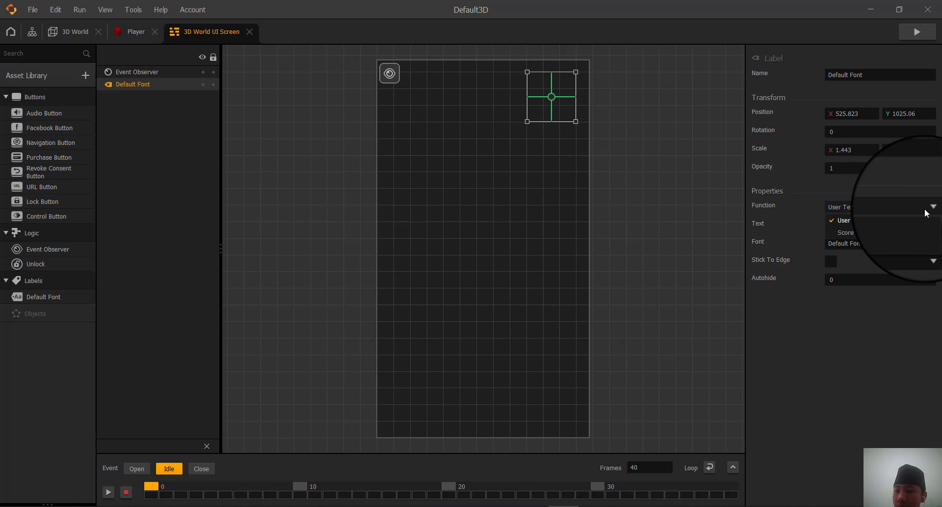
{"action": "left_click", "coordinate": [866, 235]}
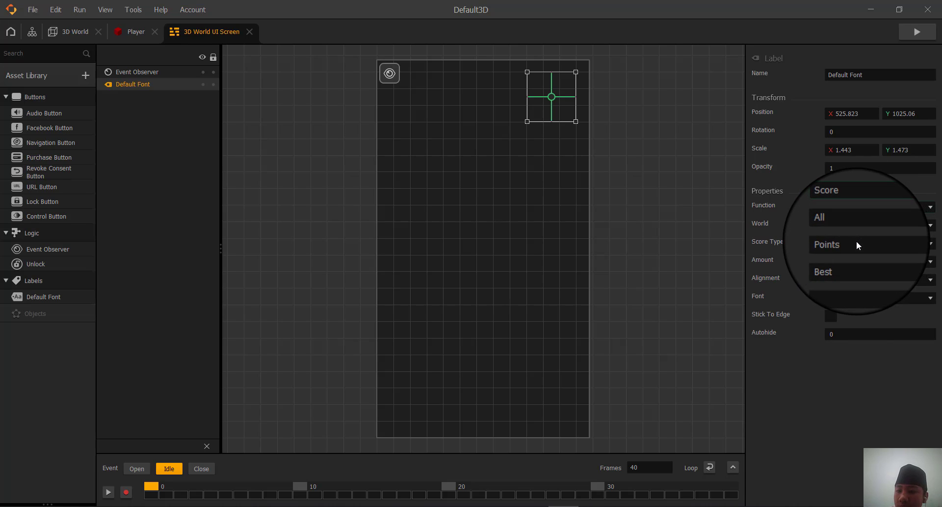
{"action": "left_click", "coordinate": [857, 242]}
{"action": "left_click", "coordinate": [859, 270]}
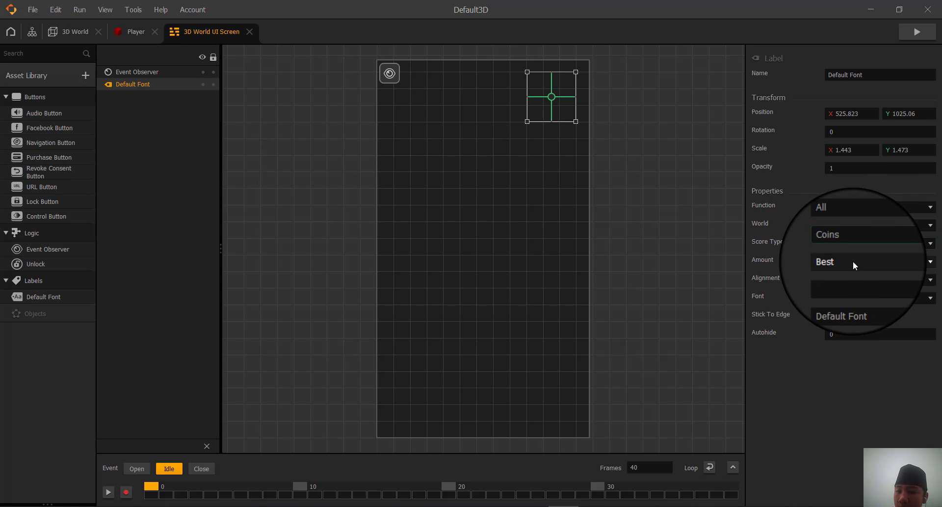
{"action": "left_click", "coordinate": [853, 261]}
{"action": "left_click", "coordinate": [850, 284]}
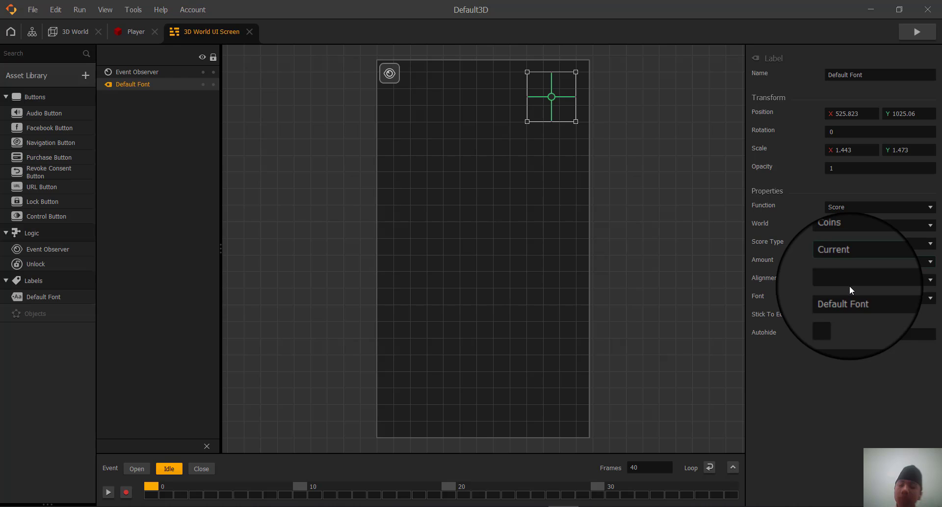
{"action": "left_click", "coordinate": [691, 206]}
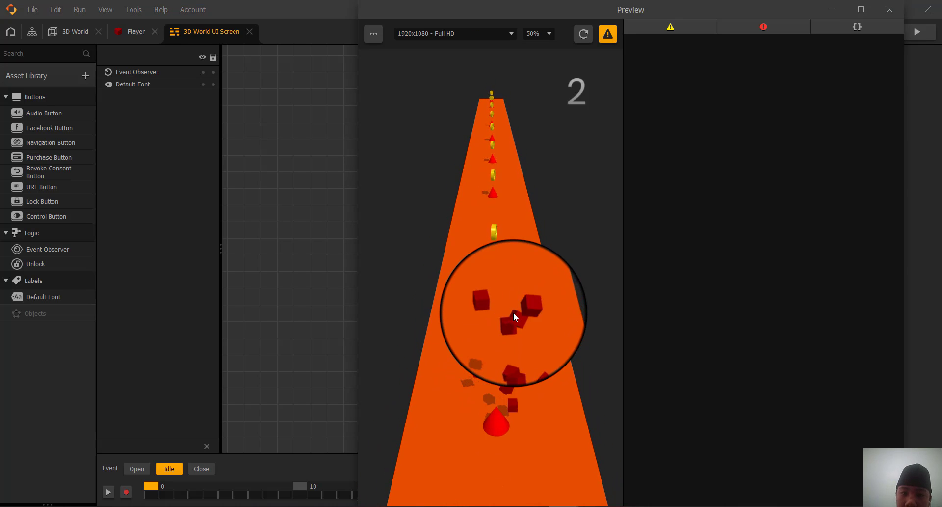
{"action": "left_click", "coordinate": [896, 14]}
Connect the Event Observer output of the 3D World UI Screen node to the Load input of the Game Over UI Screen
{"action": "left_click", "coordinate": [54, 32]}
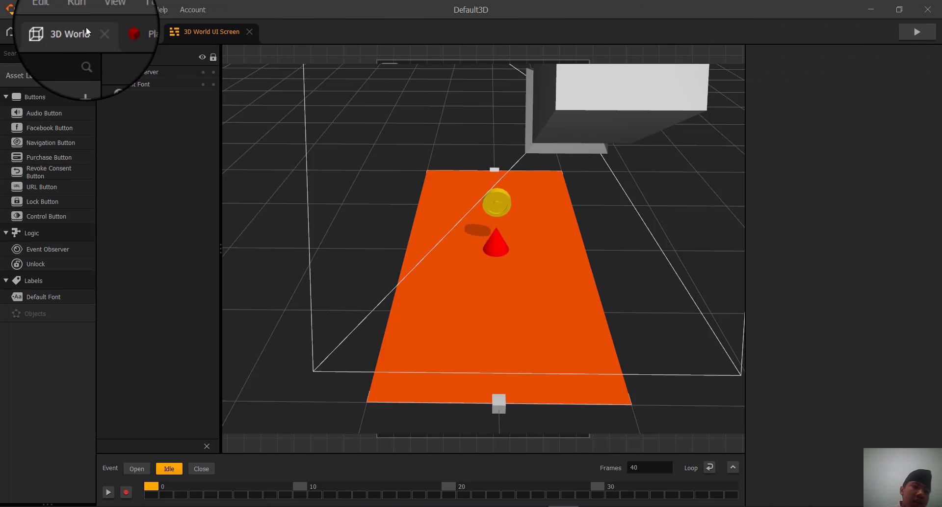
{"action": "left_click", "coordinate": [32, 32]}
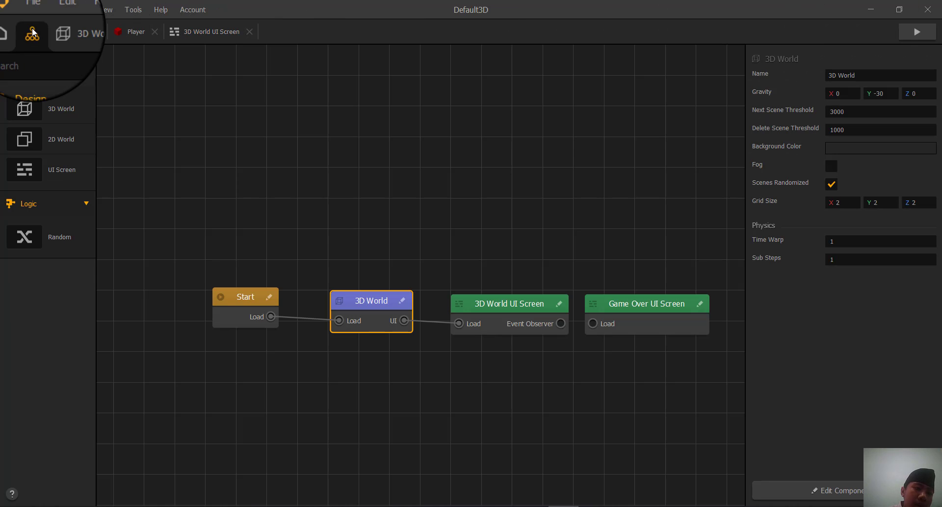
{"action": "middle_click_drag", "start_coordinate": [560, 322], "coordinate": [472, 320]}
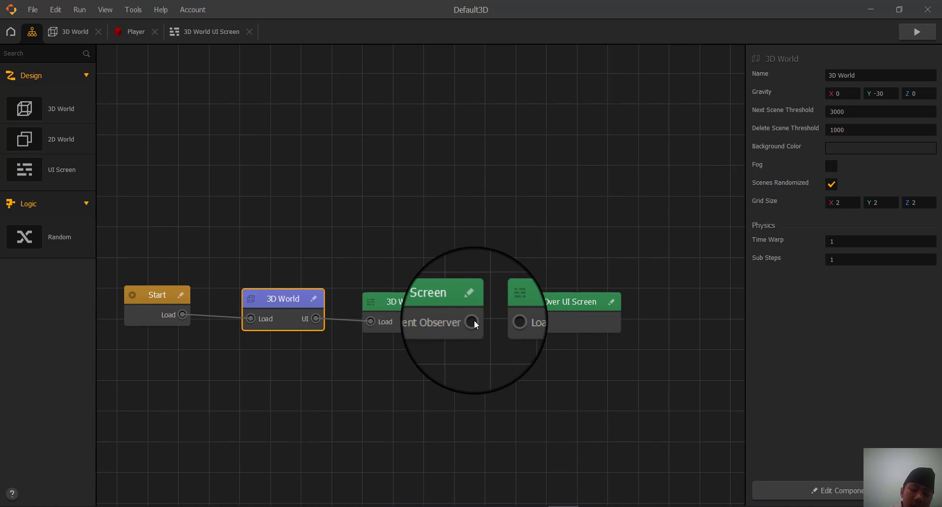
{"action": "left_click_drag", "start_coordinate": [474, 320], "coordinate": [510, 323]}
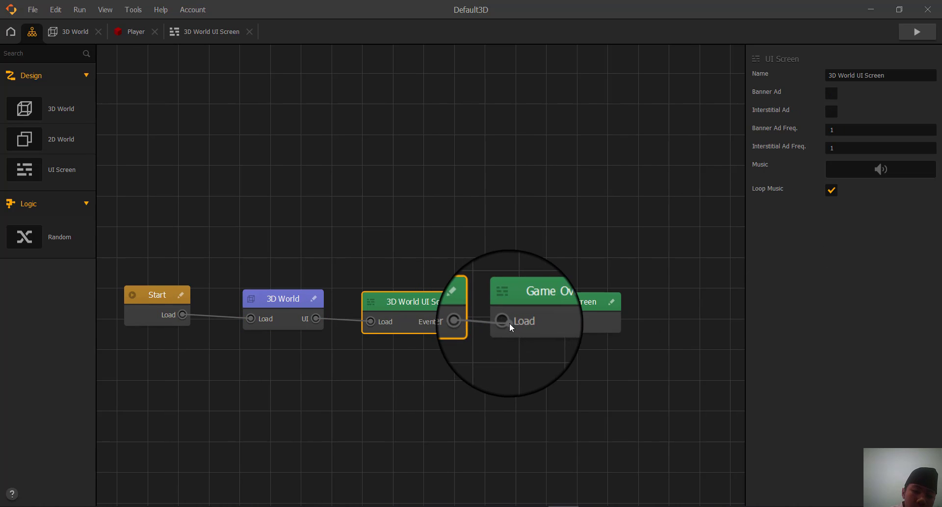
Open the Game Over UI Screen and import the yellow GAME OVER image from the Game PNG folder in Pictures using File Explorer
{"action": "double_click", "coordinate": [543, 300]}
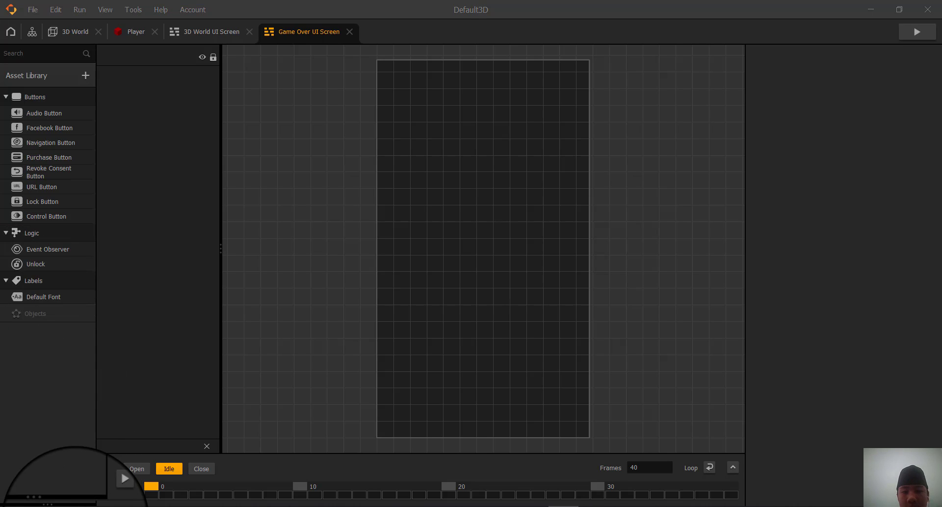
{"action": "key", "text": "super+e"}
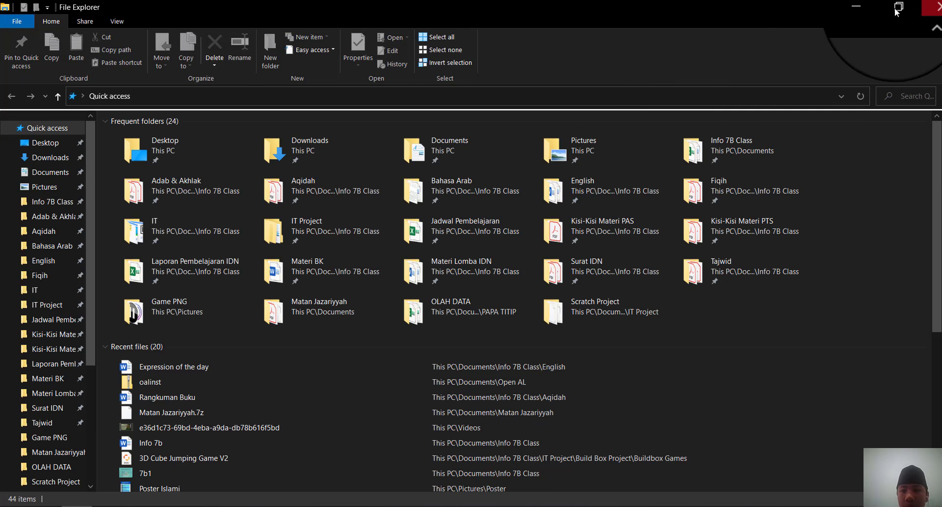
{"action": "left_click", "coordinate": [901, 9]}
{"action": "left_click_drag", "start_coordinate": [640, 82], "coordinate": [765, 63]}
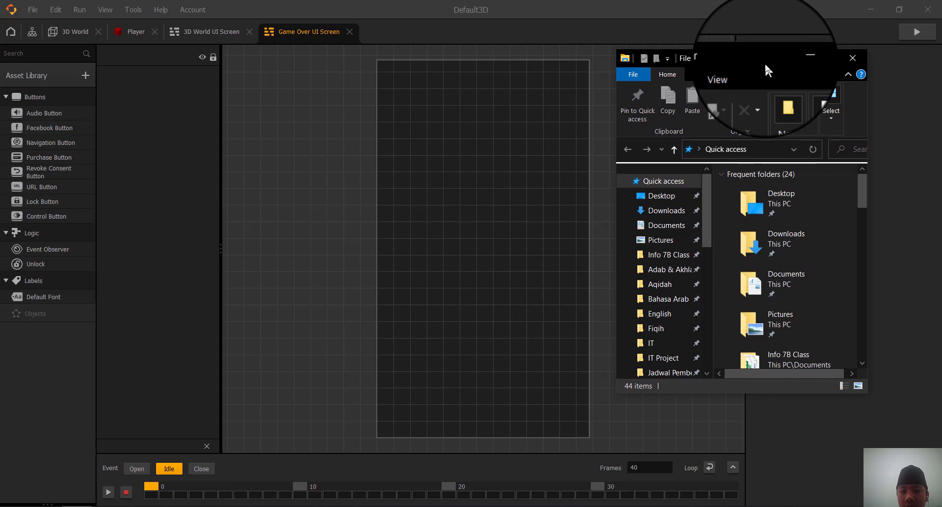
{"action": "left_click", "coordinate": [662, 239]}
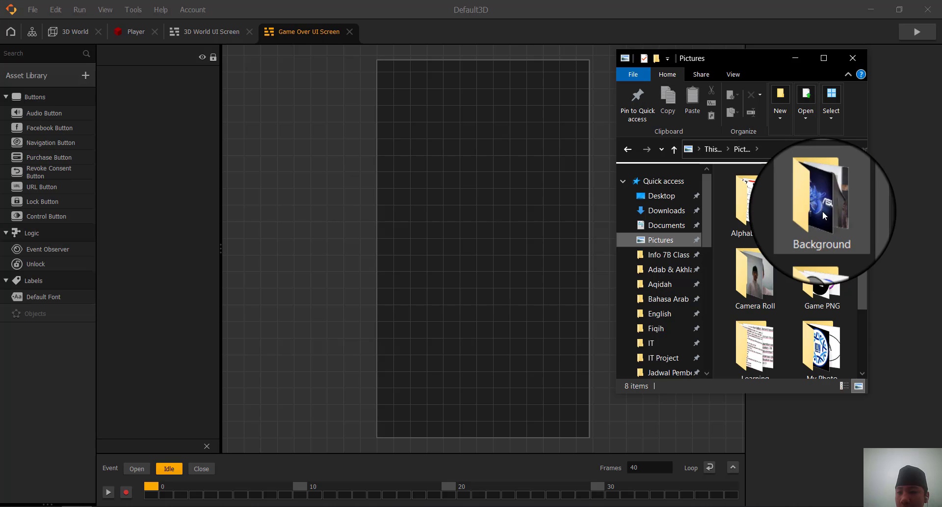
{"action": "double_click", "coordinate": [820, 283]}
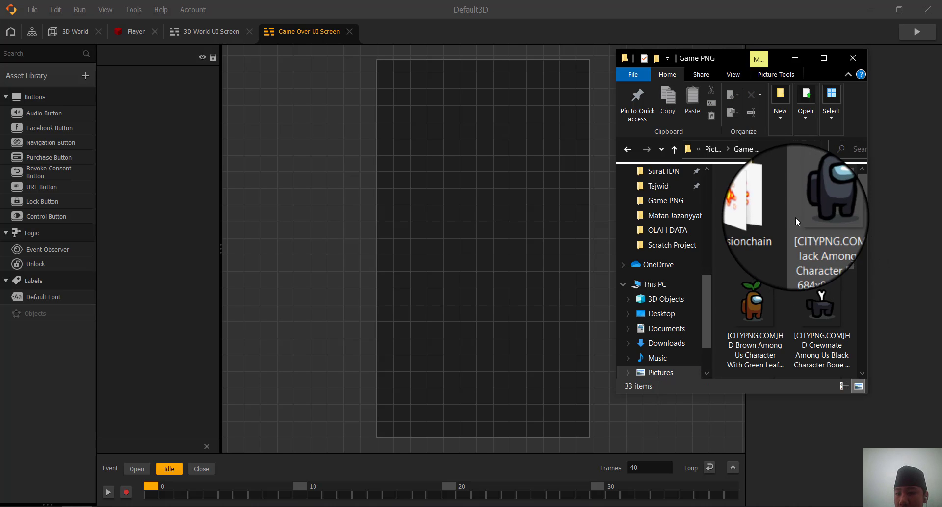
{"action": "scroll", "coordinate": [794, 214], "scroll_direction": "down", "scroll_amount": 5}
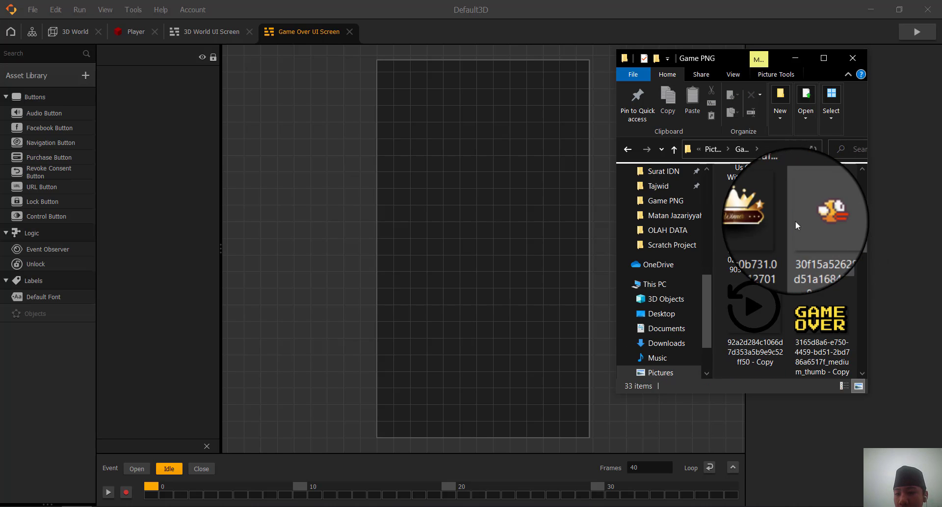
{"action": "left_click_drag", "start_coordinate": [829, 327], "coordinate": [575, 181]}
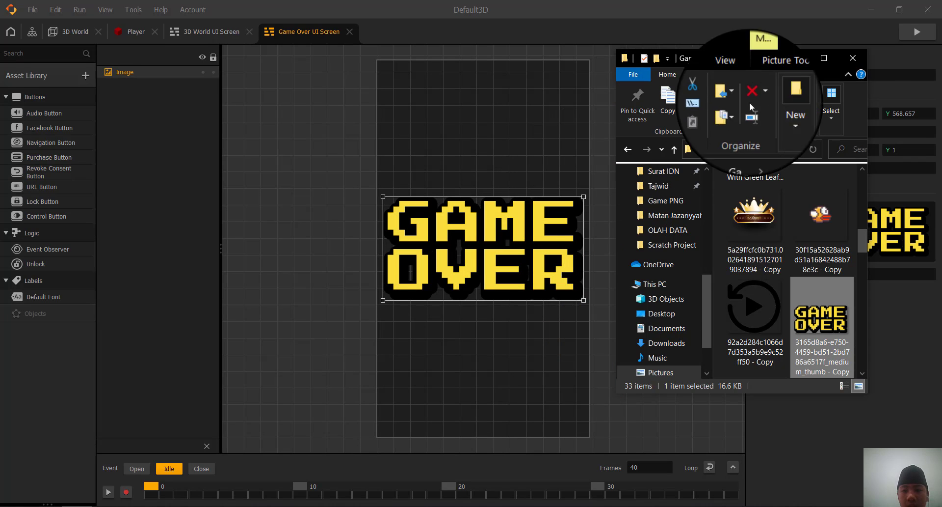
Move the GAME OVER image to the top of the canvas and widen it to a horizontal scale of about 1.04
{"action": "left_click", "coordinate": [851, 59]}
{"action": "left_click_drag", "start_coordinate": [463, 261], "coordinate": [461, 138]}
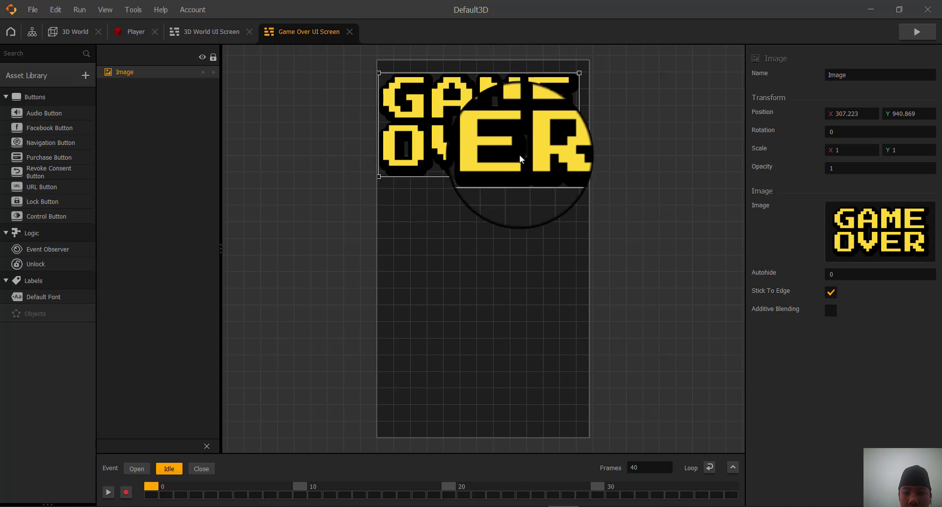
{"action": "left_click_drag", "start_coordinate": [579, 176], "coordinate": [582, 176]}
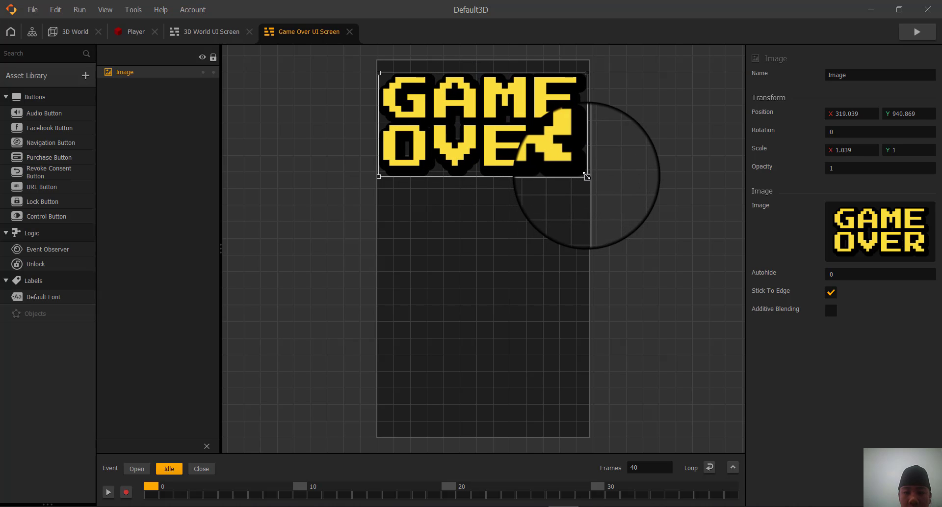
{"action": "left_click", "coordinate": [664, 163]}
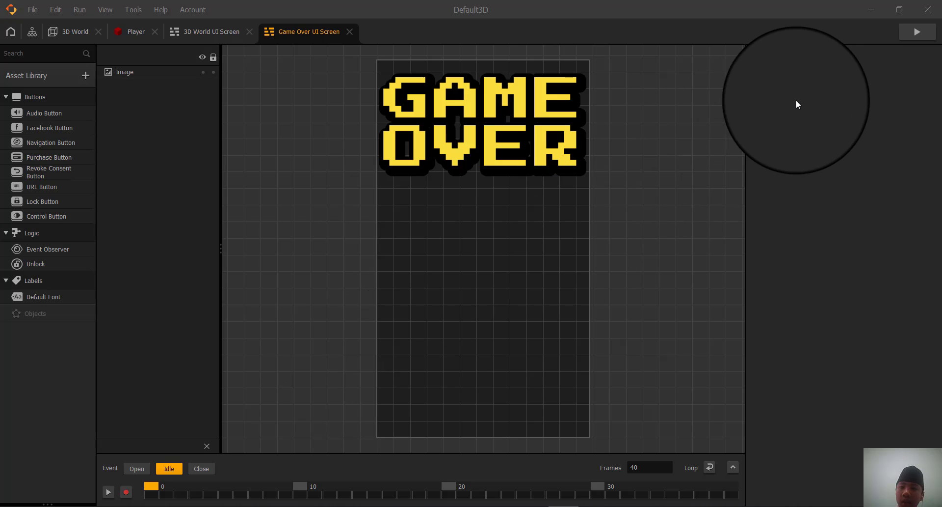
Import the grey-and-white round play image from the Game PNG folder in Pictures as a Navigation Button, using File Explorer
{"action": "key", "text": "super+e"}
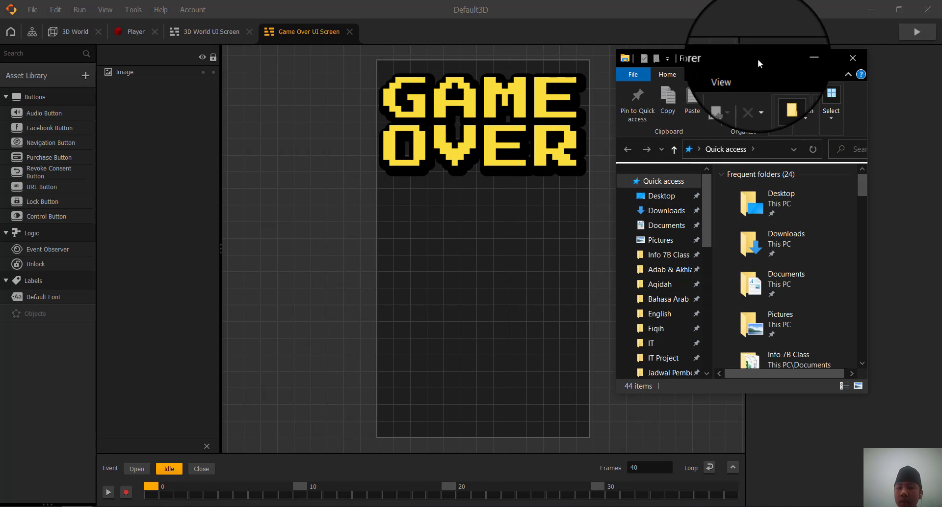
{"action": "left_click", "coordinate": [729, 249]}
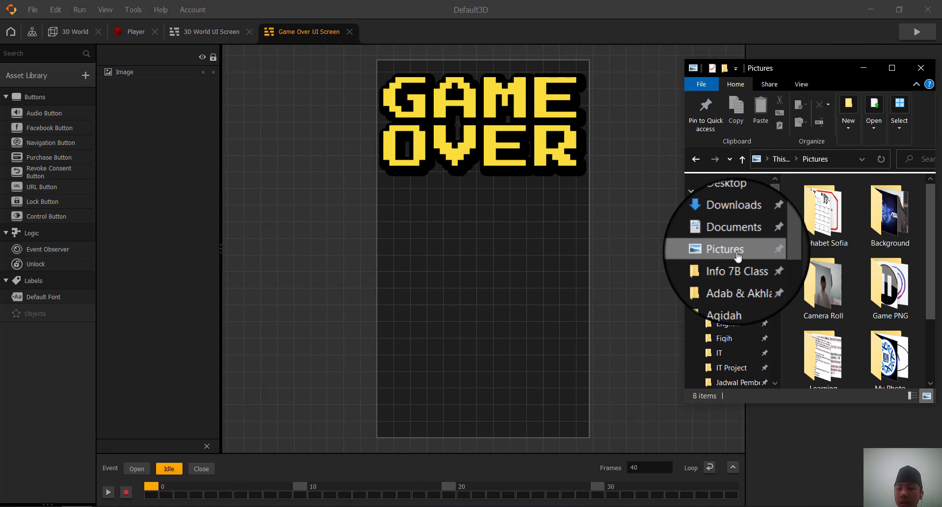
{"action": "double_click", "coordinate": [885, 293]}
{"action": "scroll", "coordinate": [843, 272], "scroll_direction": "down", "scroll_amount": 5}
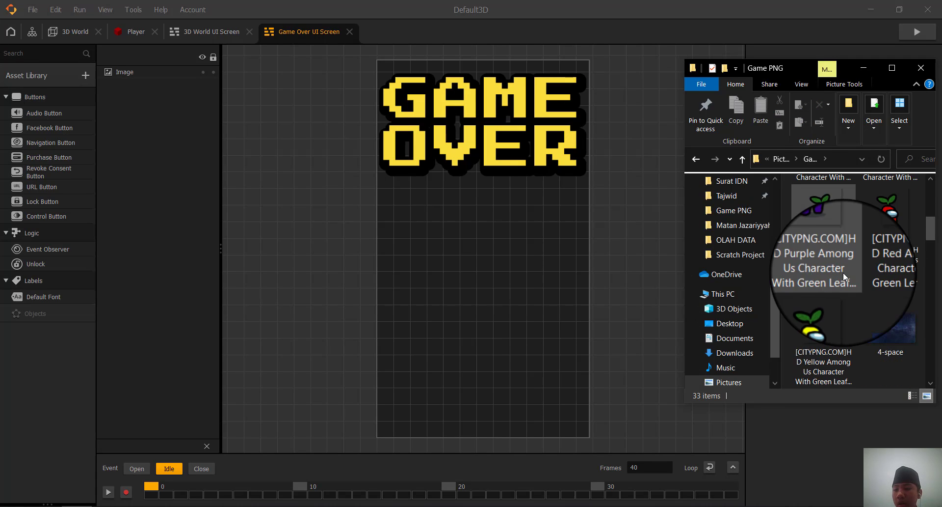
{"action": "scroll", "coordinate": [843, 272], "scroll_direction": "down", "scroll_amount": 3}
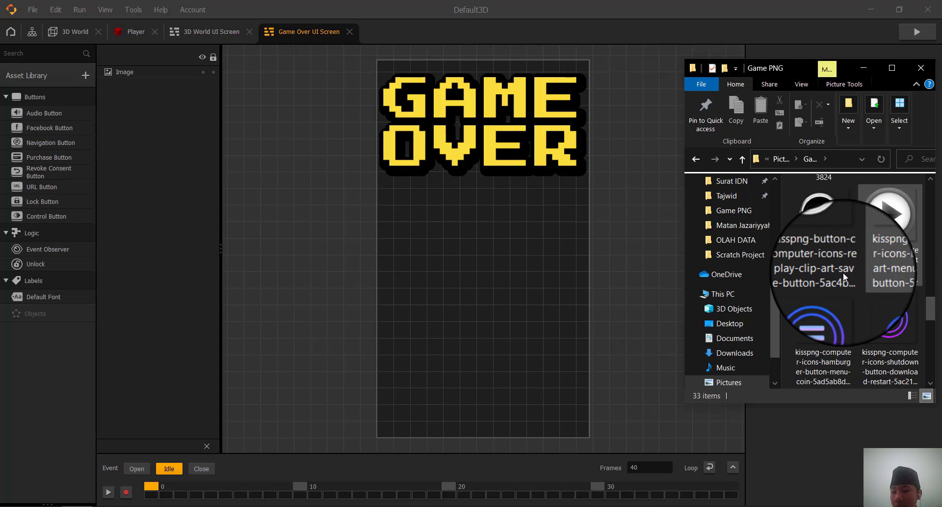
{"action": "left_click_drag", "start_coordinate": [883, 215], "coordinate": [352, 269]}
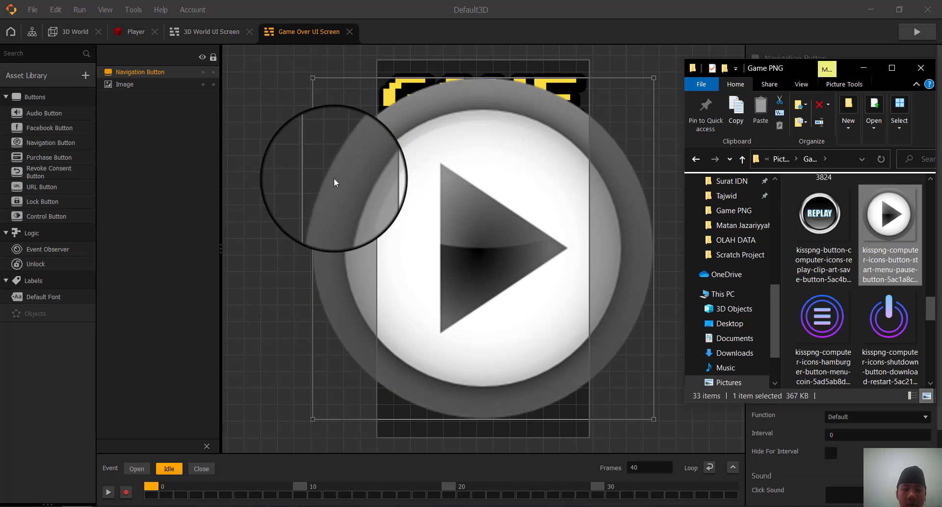
{"action": "left_click", "coordinate": [311, 72]}
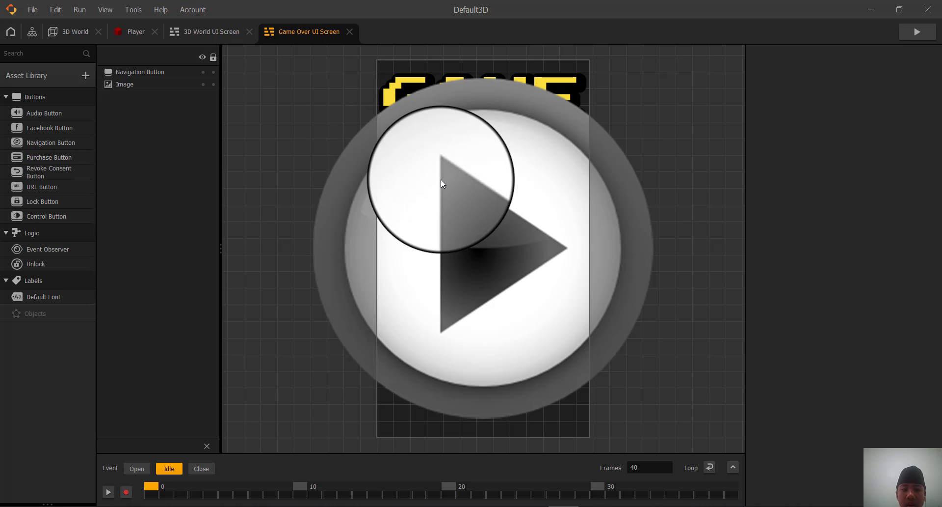
Shrink the play button to a scale of about 0.34 and place it centred in the lower part of the canvas
{"action": "left_click_drag", "start_coordinate": [315, 79], "coordinate": [539, 331]}
{"action": "left_click_drag", "start_coordinate": [591, 352], "coordinate": [465, 305]}
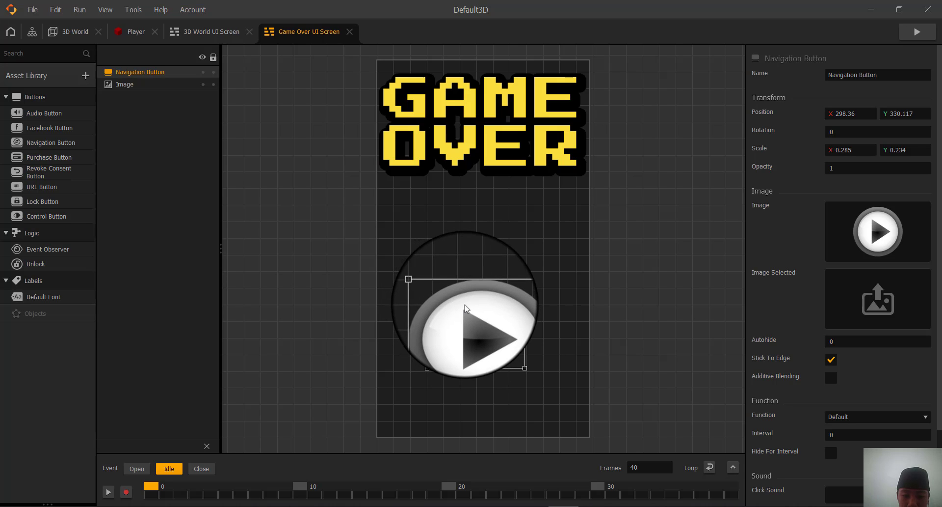
{"action": "left_click_drag", "start_coordinate": [525, 368], "coordinate": [545, 401]}
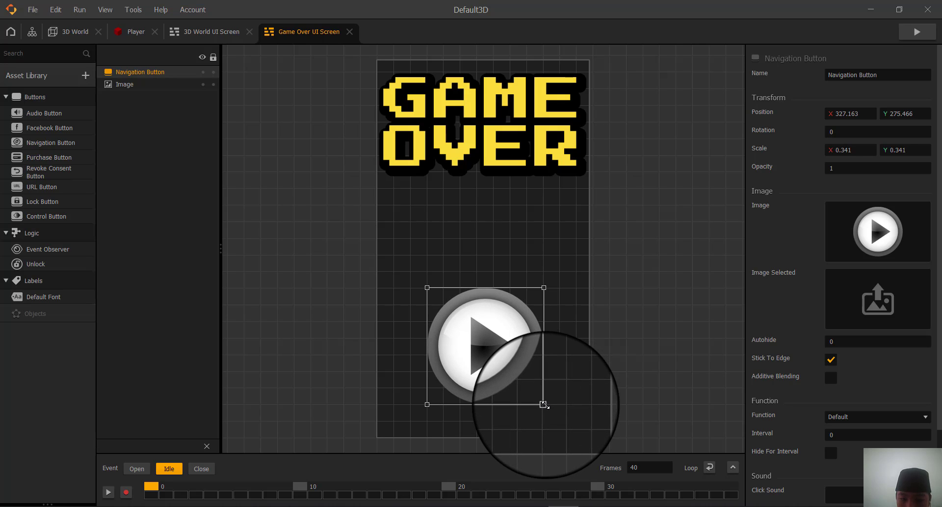
Set the play button's Function to Restart
{"action": "scroll", "coordinate": [770, 229], "scroll_direction": "down", "scroll_amount": 3}
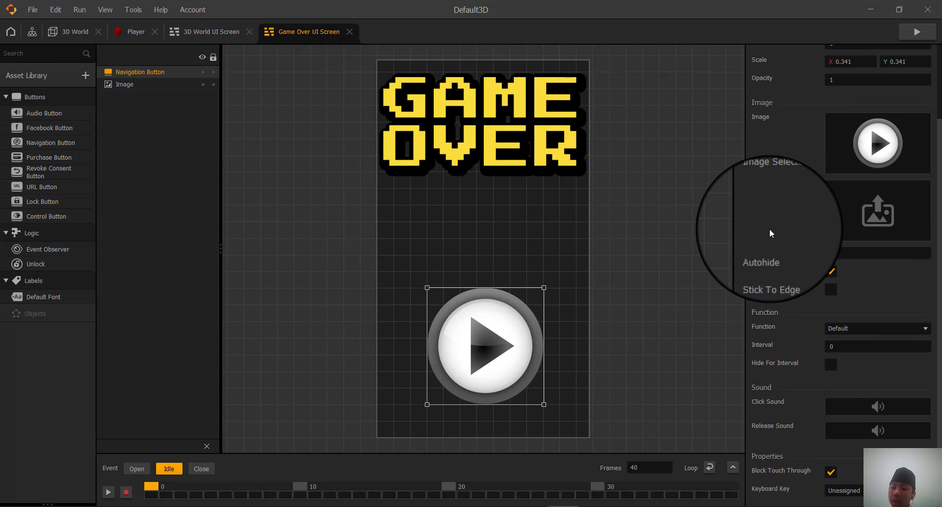
{"action": "left_click", "coordinate": [837, 327]}
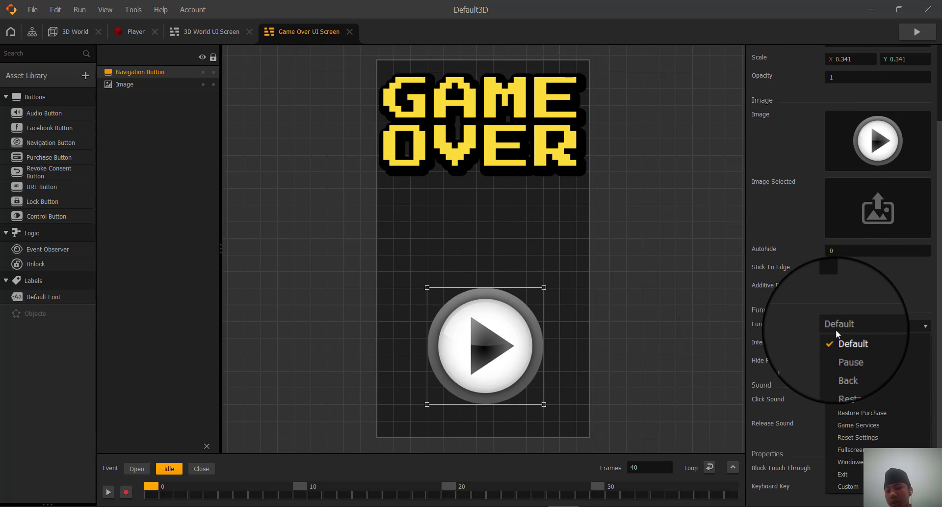
{"action": "left_click", "coordinate": [846, 372]}
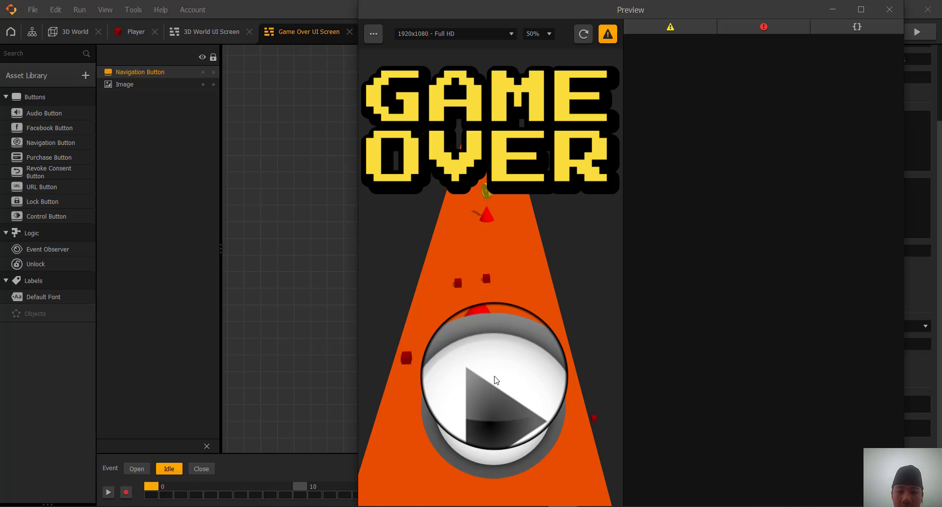
Test the Game Over screen's restart button in the preview with the warnings pane hidden, and close the preview
{"action": "left_click", "coordinate": [608, 33]}
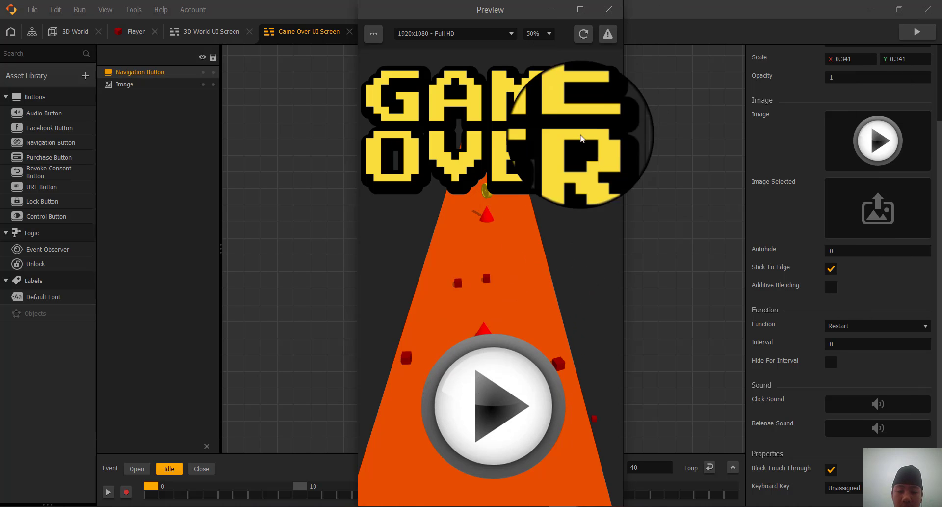
{"action": "left_click", "coordinate": [498, 398]}
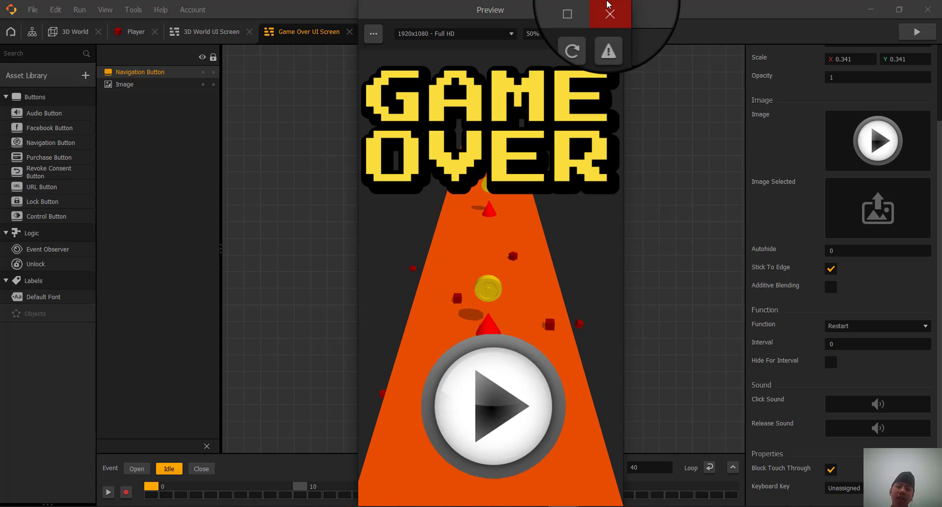
{"action": "left_click", "coordinate": [608, 12]}
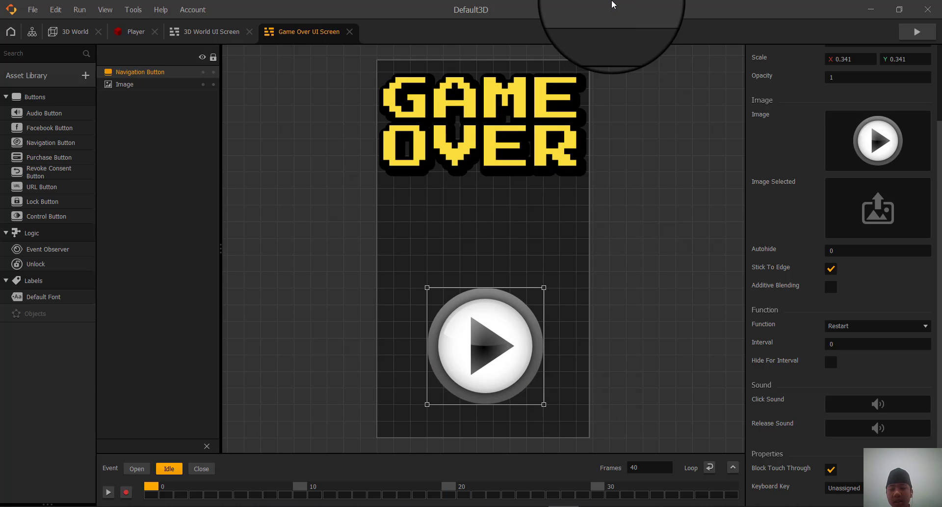
{"action": "left_click", "coordinate": [643, 165]}
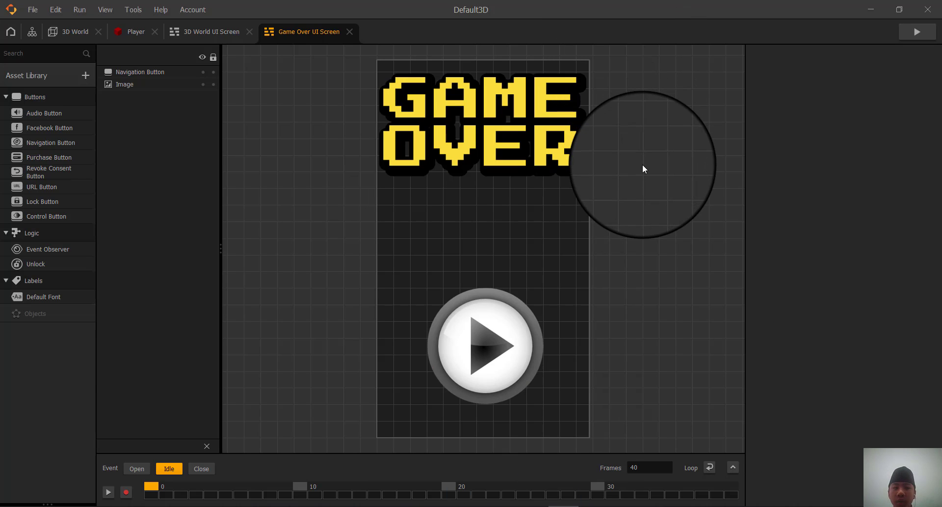